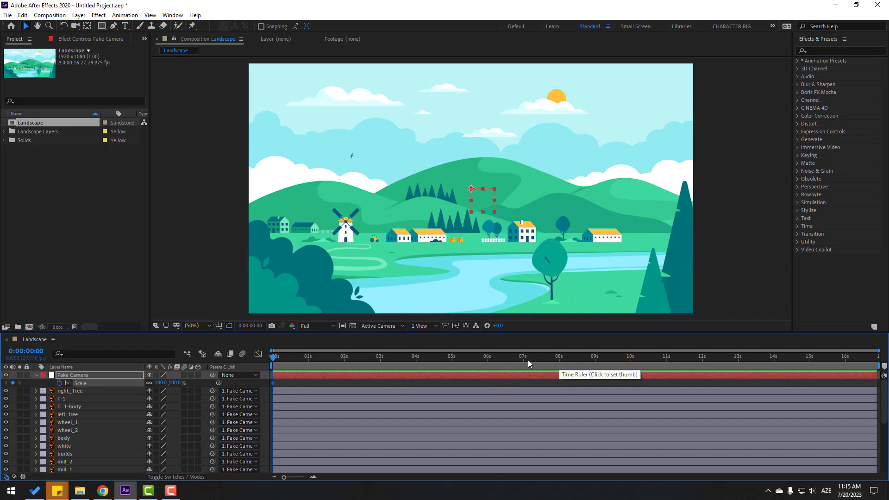
Step: End the work area at 8 seconds, keyframe the Fake Camera scale there at about 114%, and preview the zoom
left_click(559, 361)
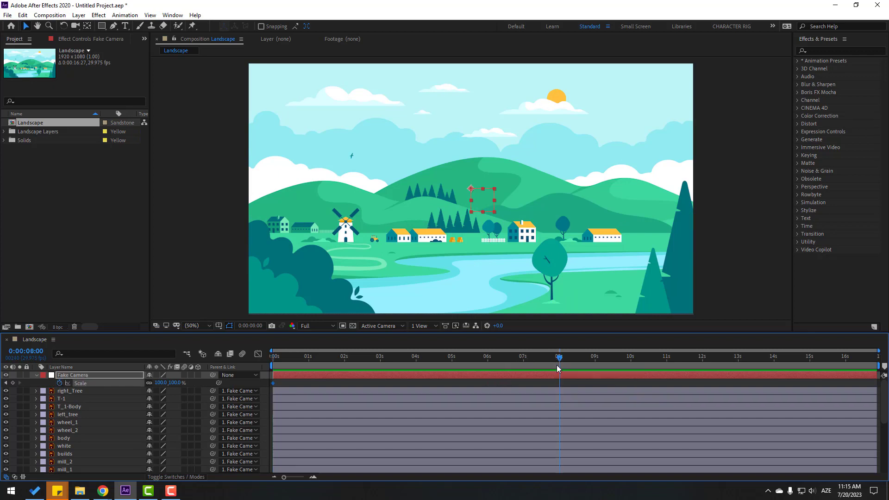
key("n")
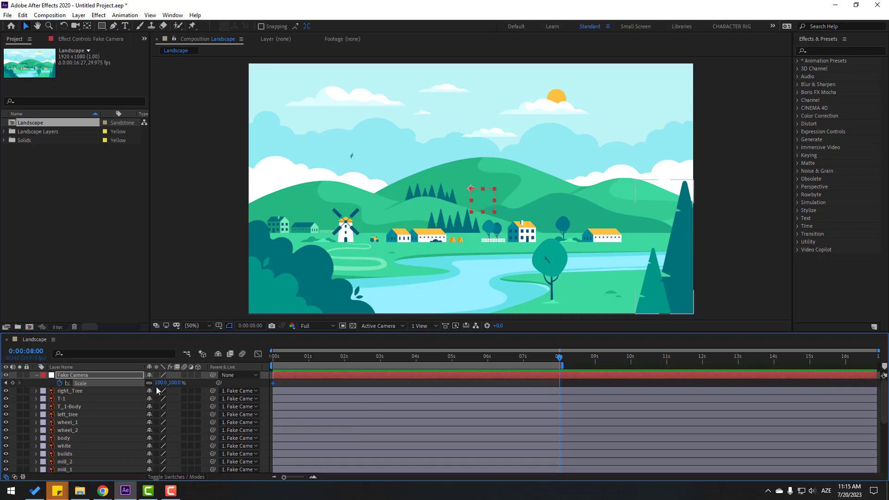
left_click_drag(160, 382, 170, 391)
left_click_drag(564, 363, 263, 365)
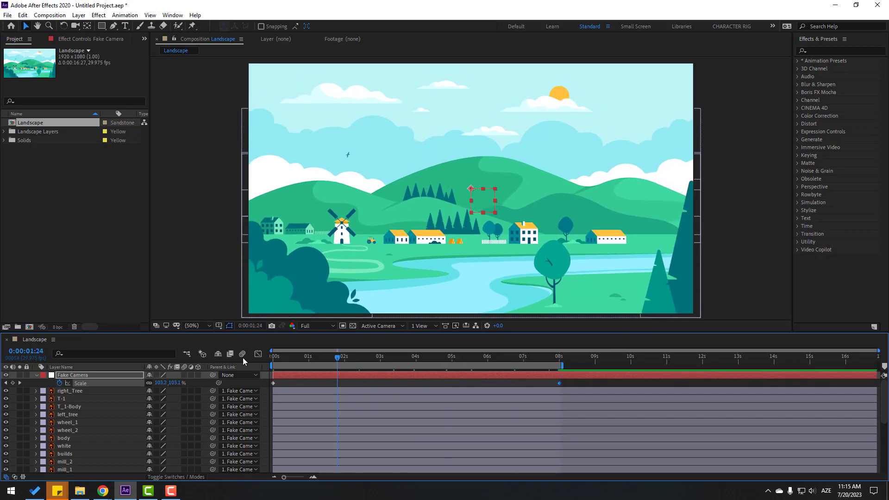
key("space")
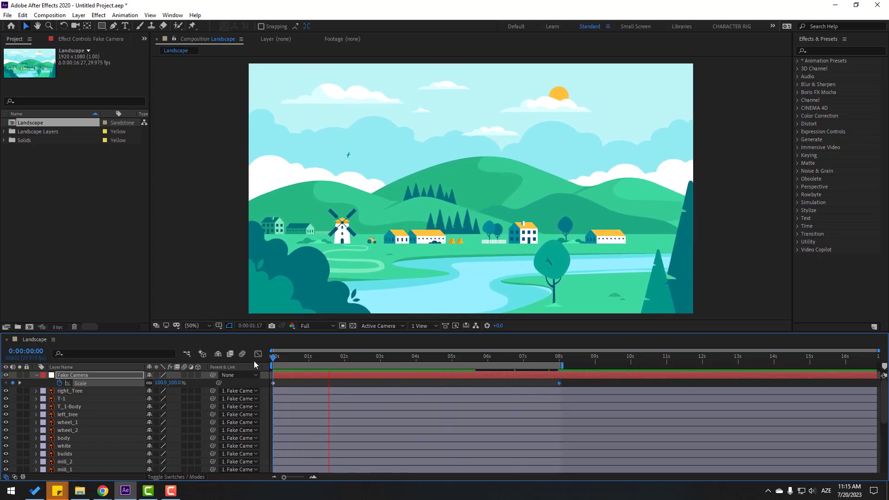
key("space")
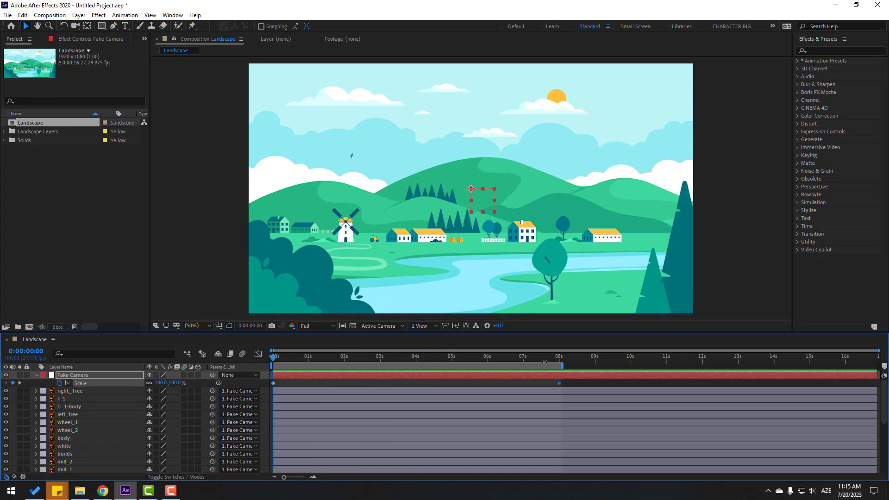
Step: Set the Fake Camera scale keyframe at 8 seconds to 120% and preview the camera zoom
left_click(561, 360)
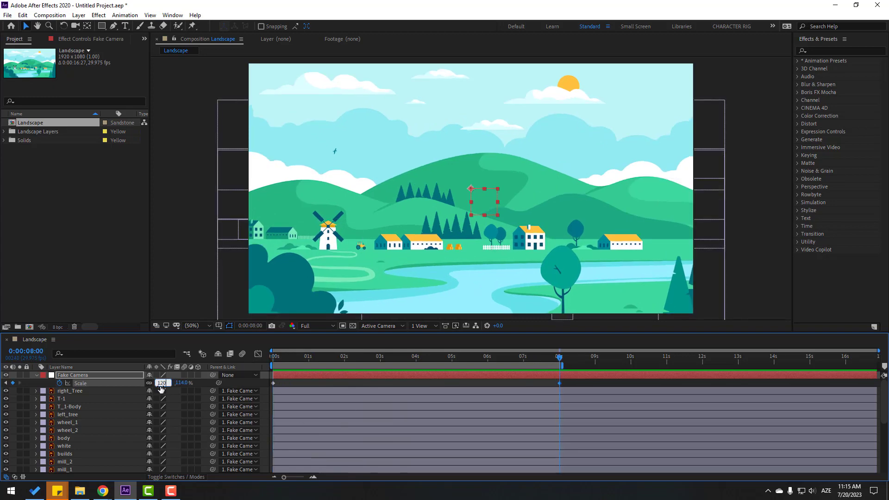
key("Return")
key("space")
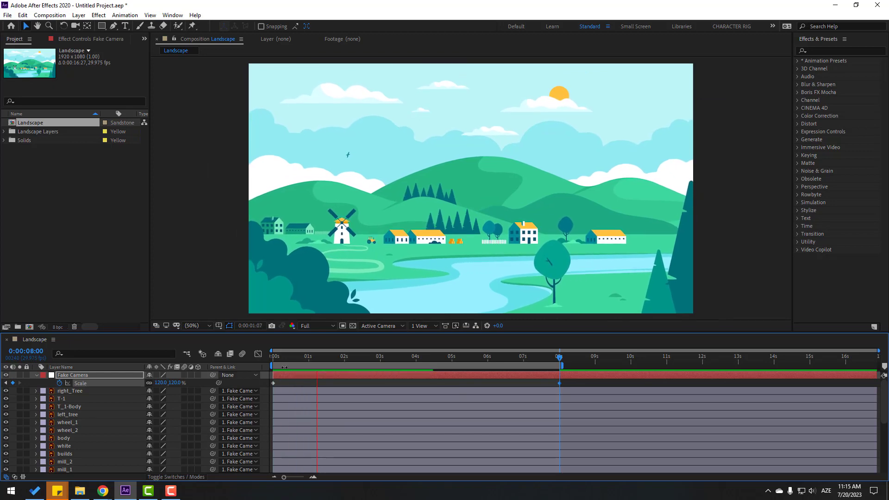
key("space")
Step: Lock the sky layer and toggle its visibility off and on to check what it covers
scroll(89, 439, "down", 5)
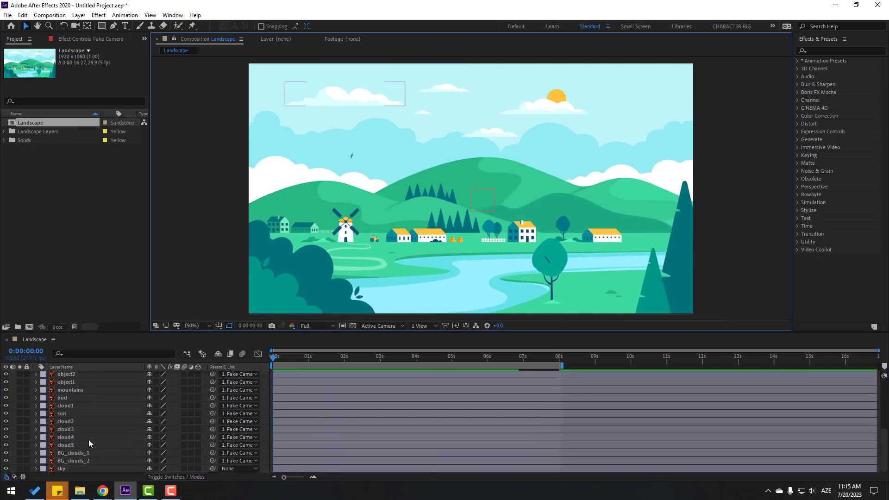
left_click(65, 469)
left_click(26, 469)
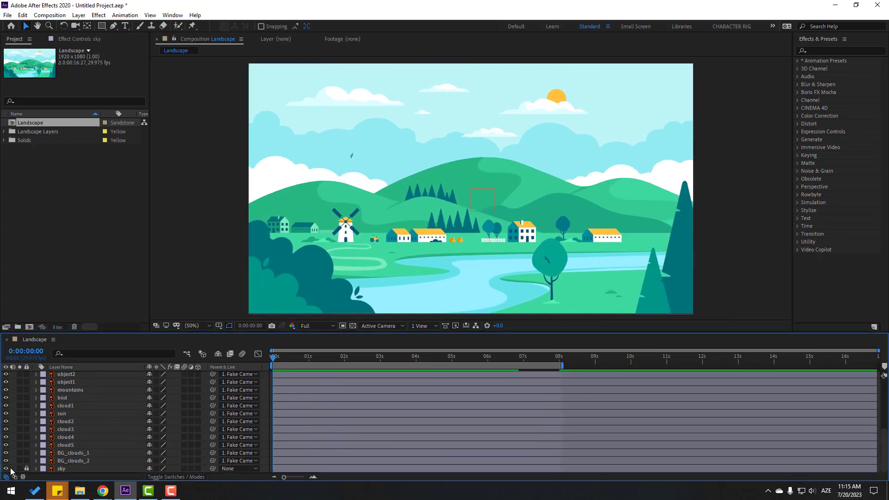
left_click(6, 469)
left_click(7, 469)
left_click(7, 469)
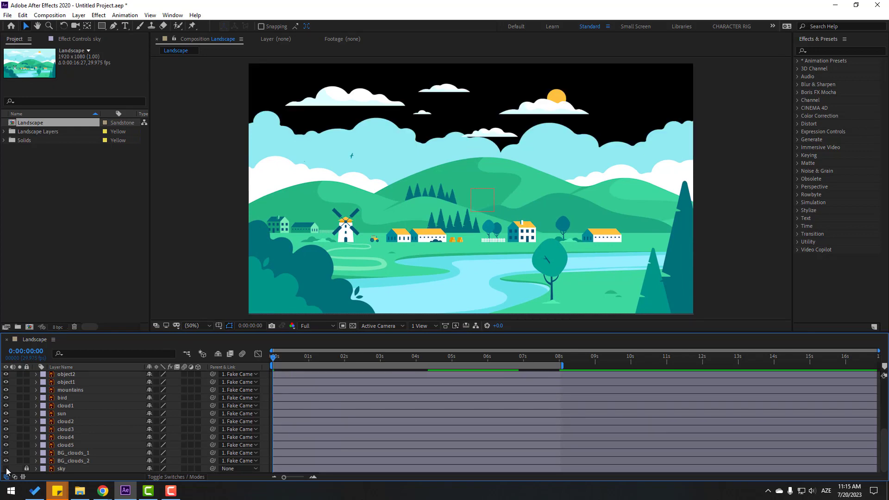
left_click(6, 469)
Step: Identify the left_tree layer by toggling its visibility and add a Position keyframe to it at 0 seconds
scroll(135, 437, "up", 5)
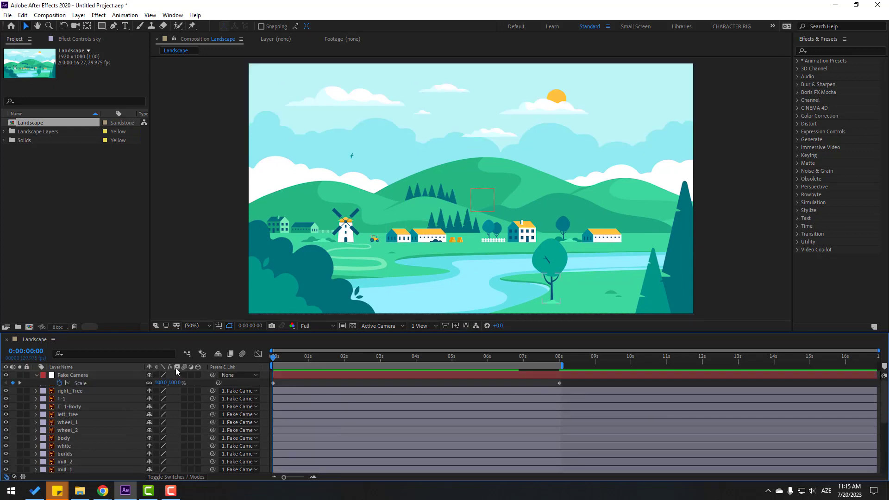
left_click(270, 300)
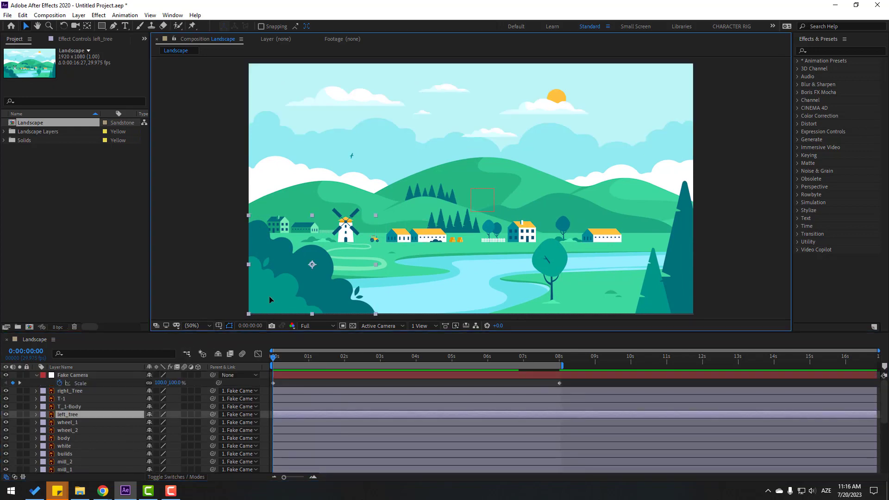
left_click(6, 414)
left_click(6, 414)
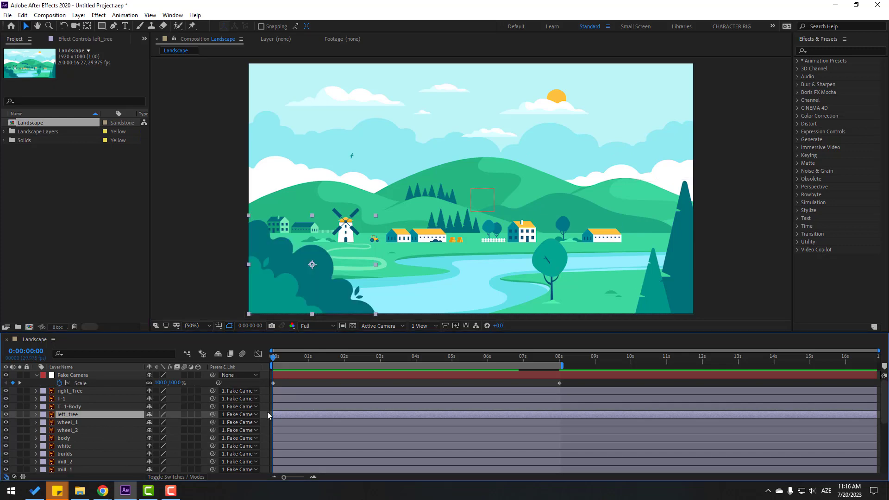
key("p")
left_click(60, 423)
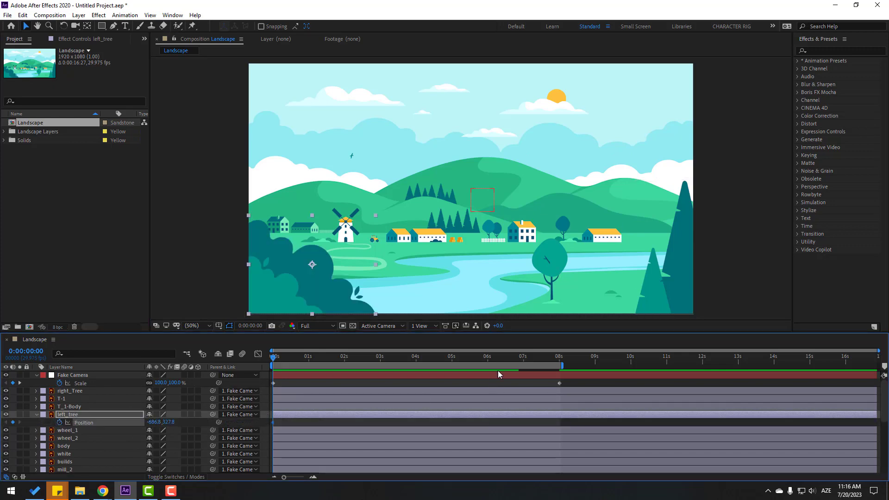
Step: Keyframe left_tree's X position at about -838.8 at 8 seconds and preview its outward movement
left_click_drag(547, 358, 560, 362)
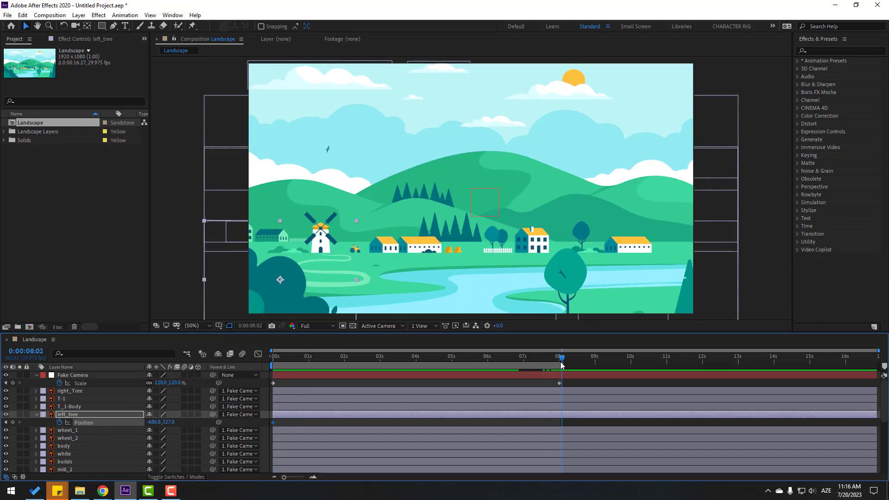
left_click_drag(148, 425, 87, 429)
key("space")
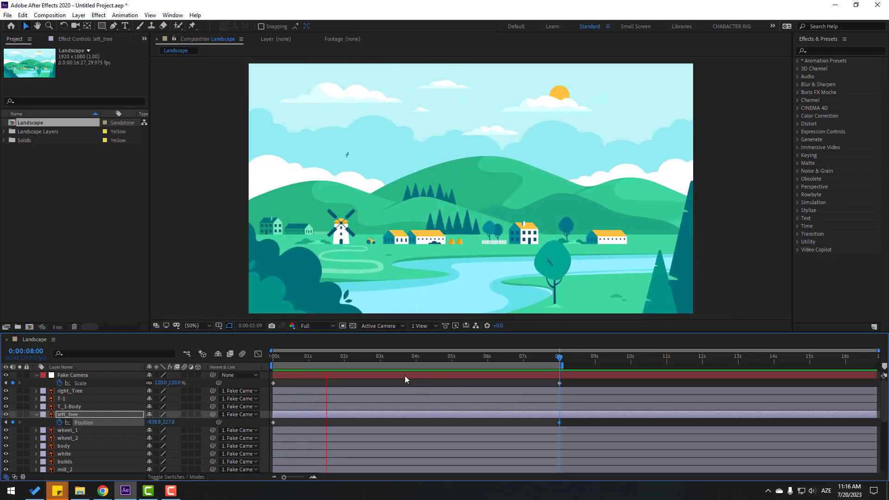
Step: Add a Position keyframe to the right_Tree layer at 0 seconds
left_click_drag(389, 359, 93, 452)
left_click(74, 392)
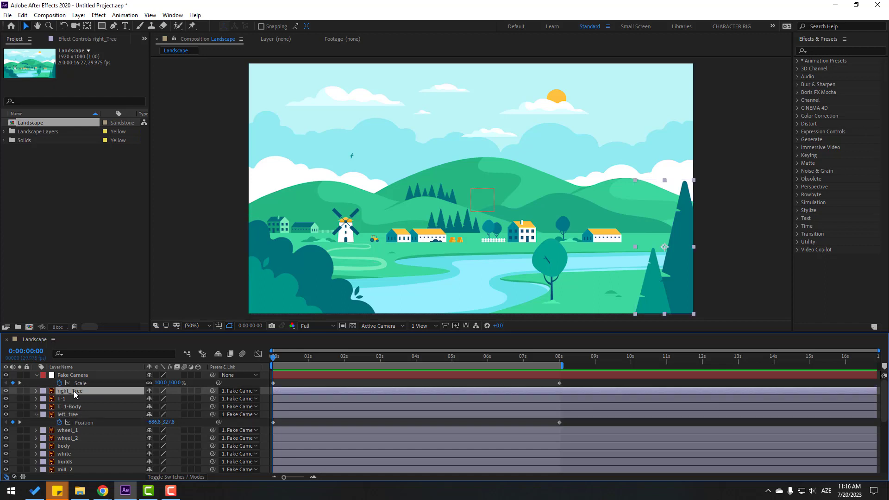
key("p")
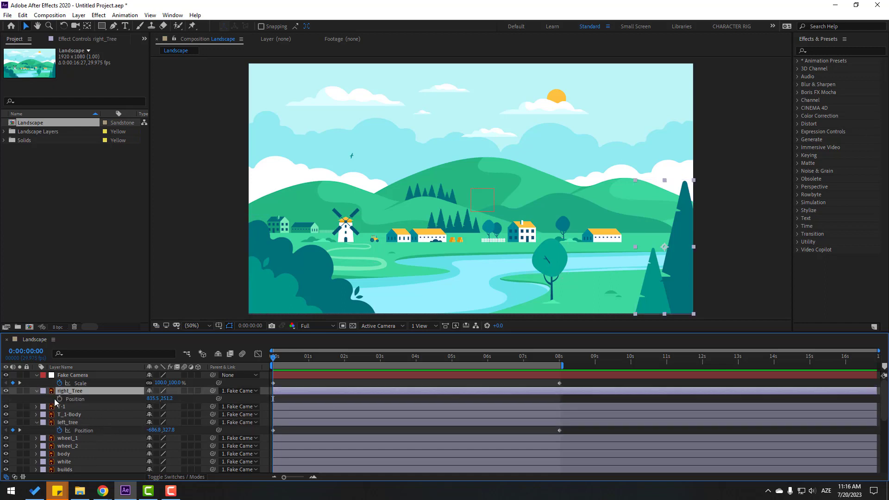
left_click(59, 399)
Step: Keyframe right_Tree's X position at about 1035.5 at 8 seconds and preview the outward movement
left_click_drag(344, 356, 579, 365)
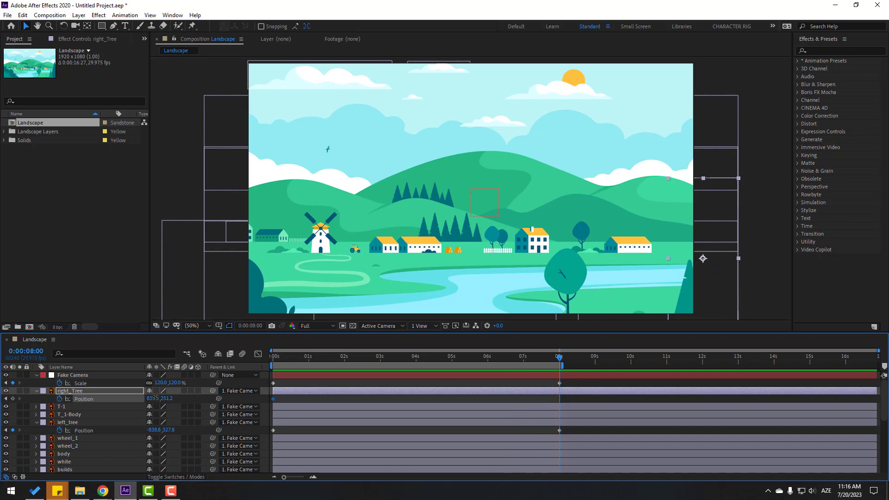
left_click_drag(155, 397, 501, 396)
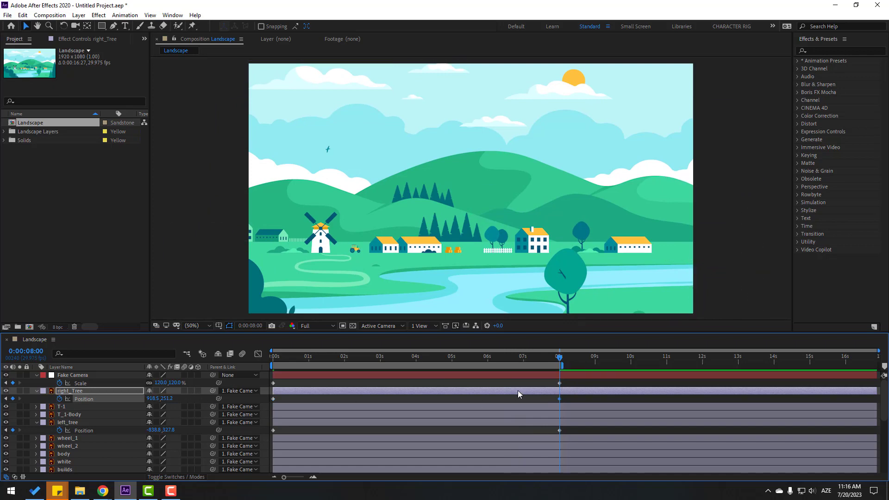
key("space")
key("space")
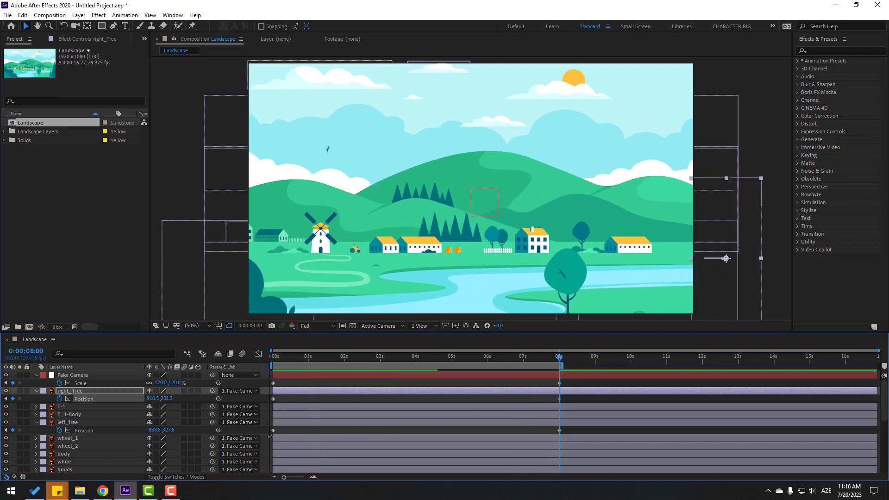
key("space")
left_click_drag(151, 399, 186, 400)
key("space")
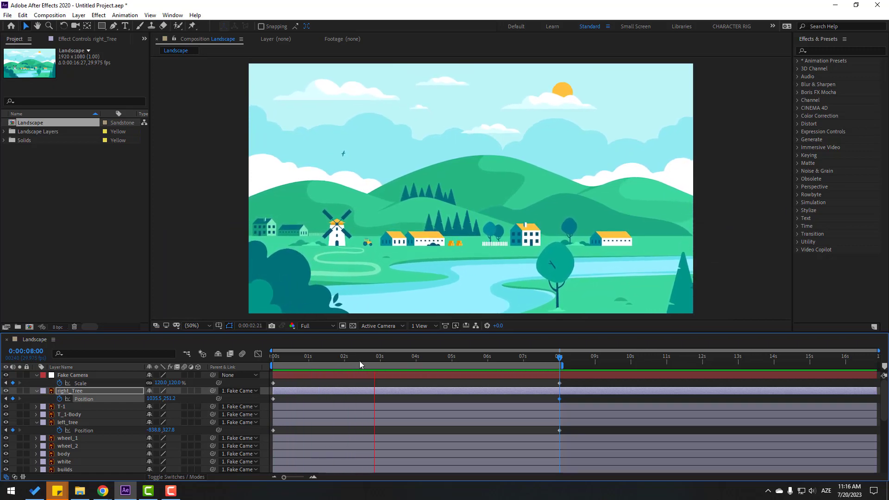
Step: Parent the T-1 tree crown layer to the T_1-Body layer
left_click(57, 414)
left_click(62, 407)
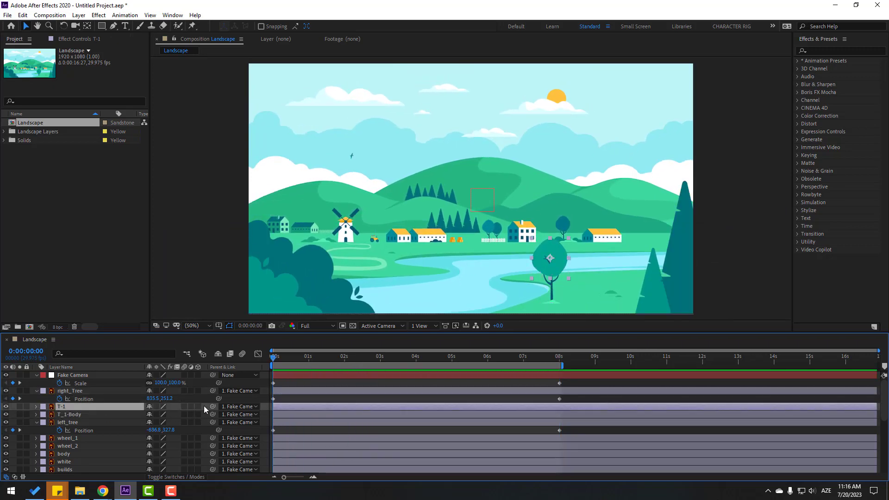
left_click_drag(91, 407, 74, 414)
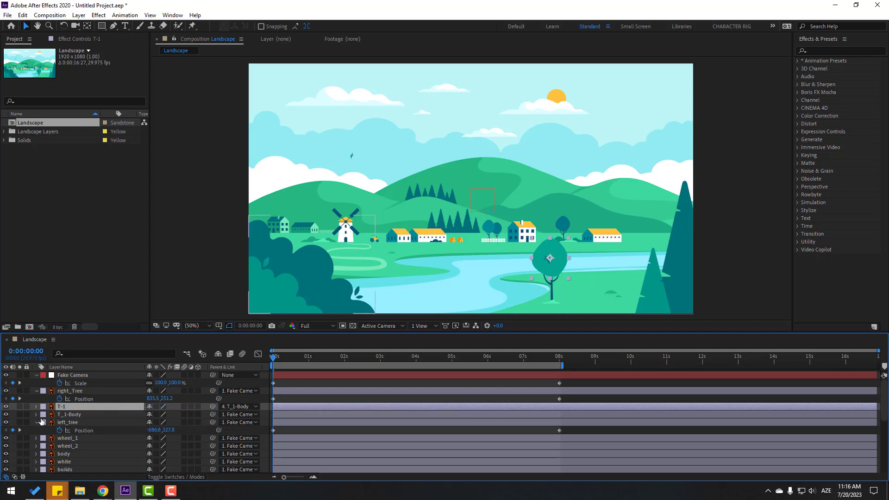
Step: Solo the T_1-Body layer to inspect the tree trunk, then turn the solo off again
left_click(64, 414)
left_click(20, 415)
scroll(463, 208, "up", 4)
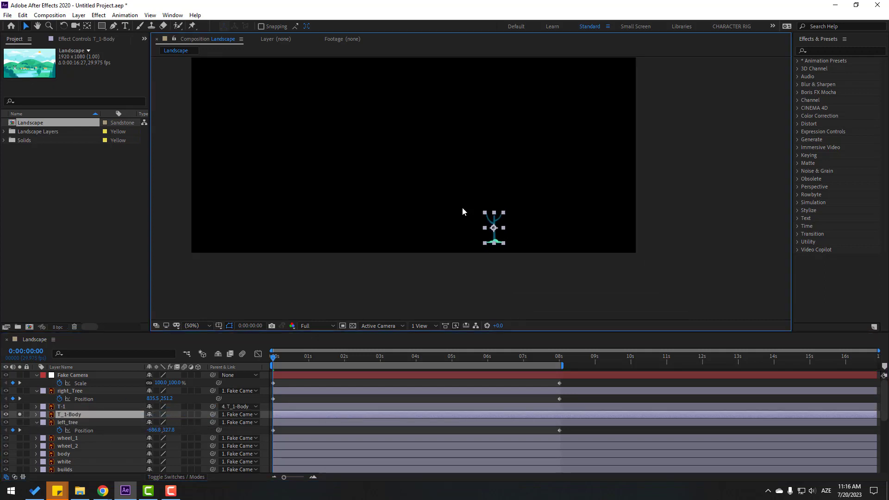
left_click_drag(518, 262, 498, 206)
scroll(498, 205, "down", 4)
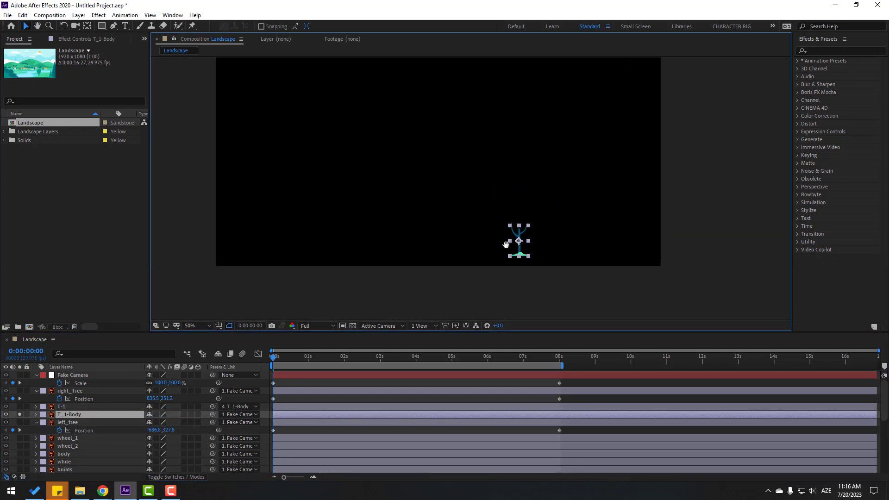
key("v")
left_click(19, 415)
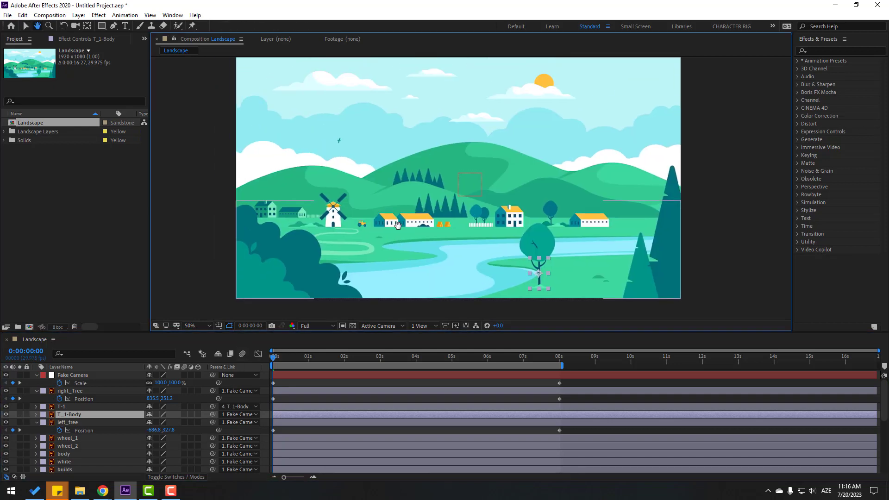
Step: Enlarge the timeline area and parent the T_1-Body layer to the ground layer
left_click(67, 417)
left_click_drag(230, 334, 232, 232)
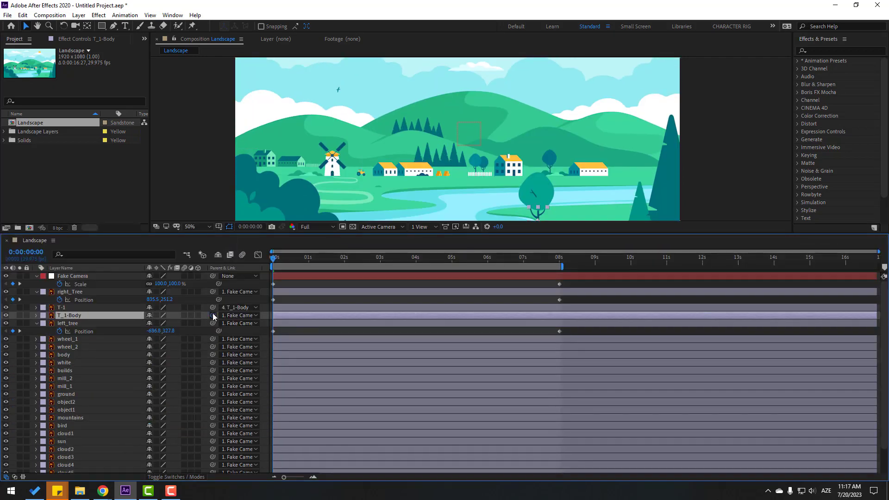
left_click_drag(214, 317, 76, 395)
Step: Check the ground layer by toggling its visibility and add a Position keyframe to it at 0 seconds
left_click(74, 394)
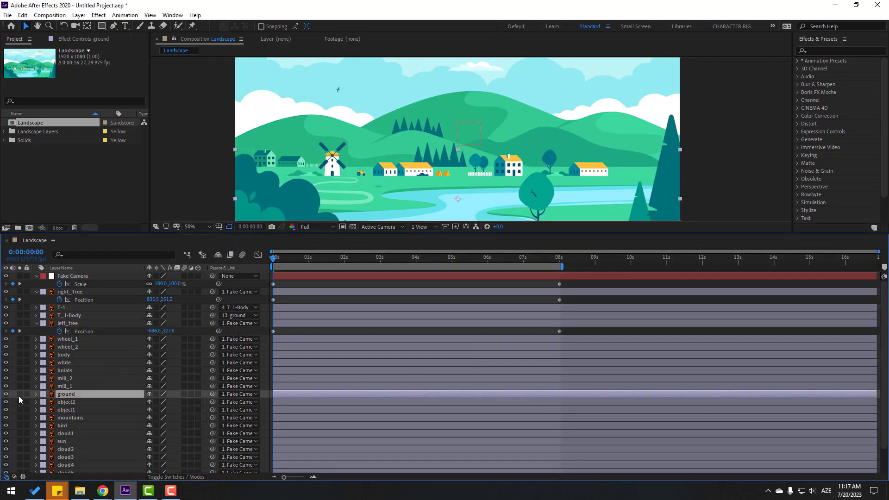
left_click(6, 394)
left_click(6, 394)
left_click(6, 394)
left_click(6, 394)
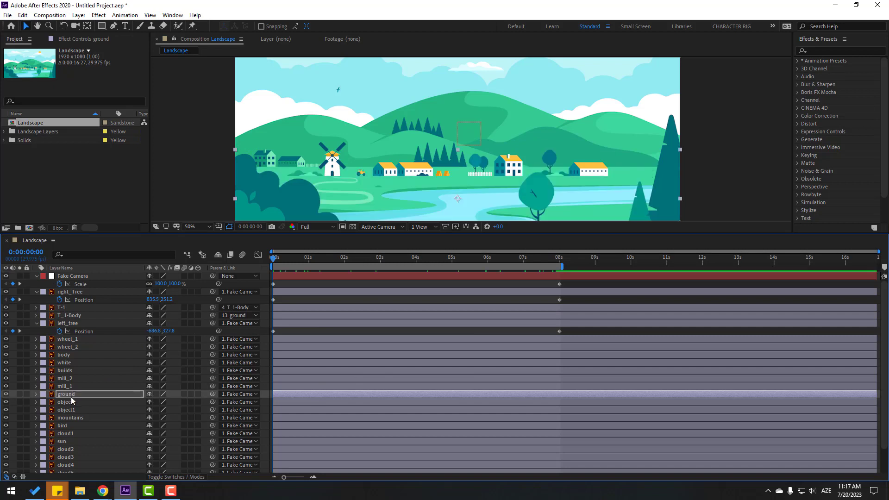
key("p")
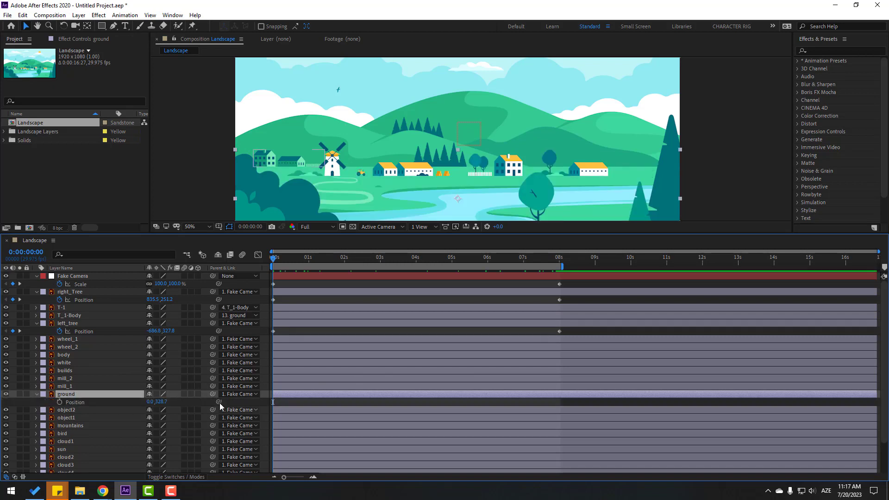
left_click(60, 402)
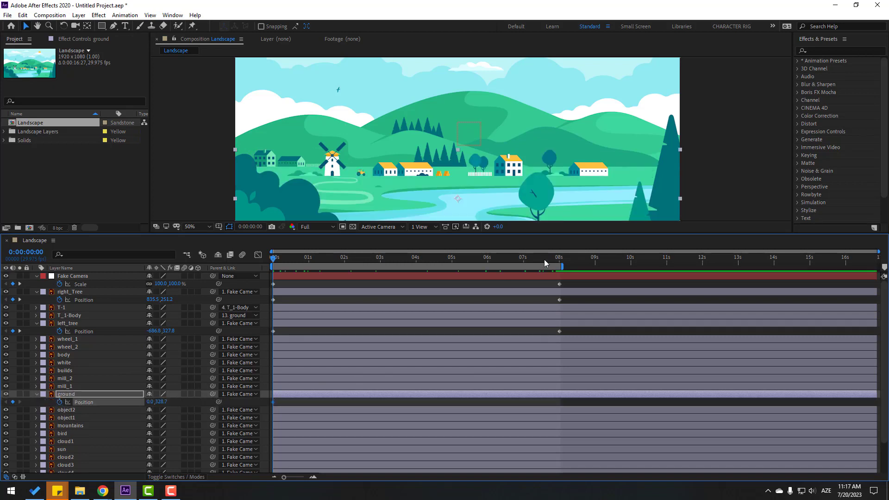
Step: Keyframe the ground layer's Y position at about 342.7 at 8 seconds, restore the larger viewer, and scrub the animation
left_click(560, 263)
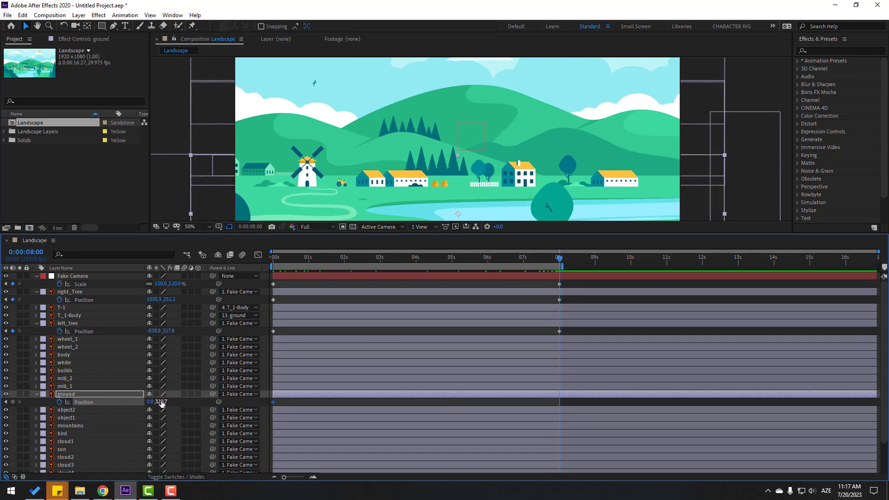
left_click_drag(162, 403, 167, 402)
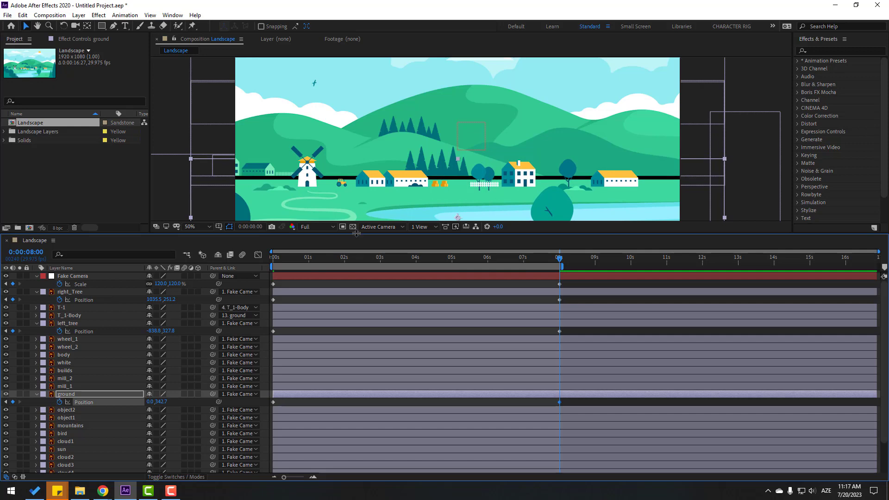
left_click_drag(357, 232, 330, 334)
left_click_drag(487, 361, 287, 361)
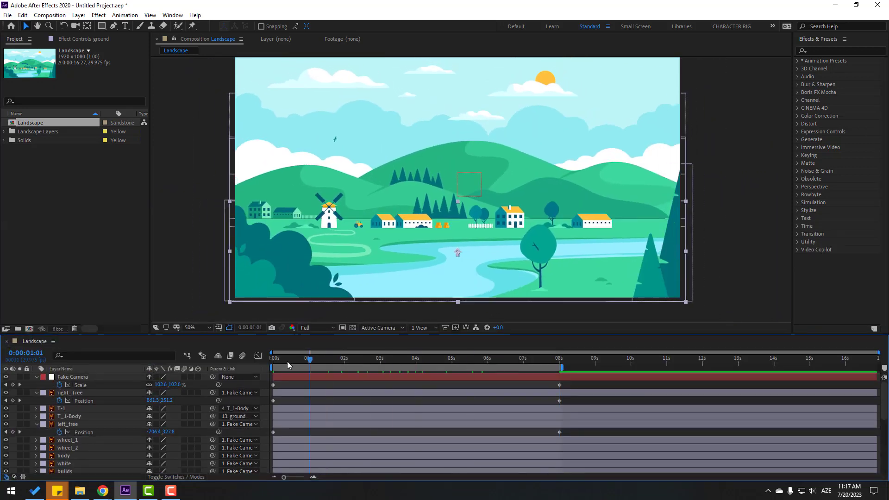
Step: Preview the landscape animation, then select the tractor's body layer and inspect the tractor up close
key("space")
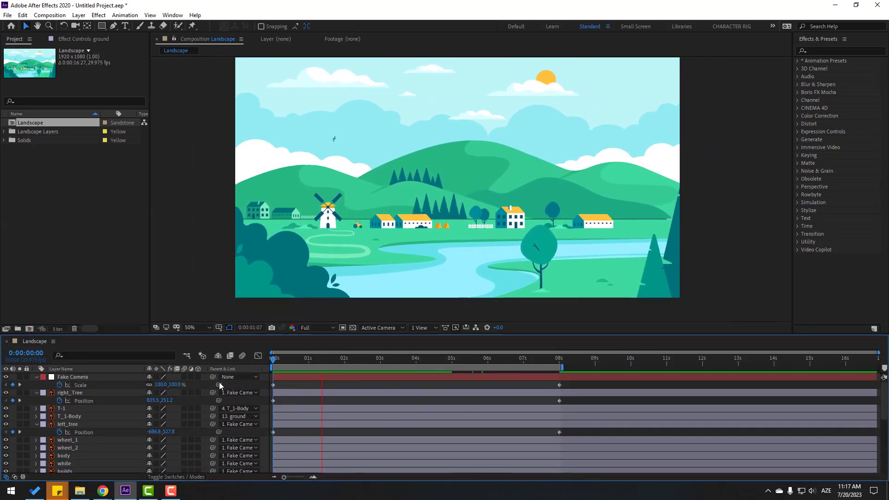
key("space")
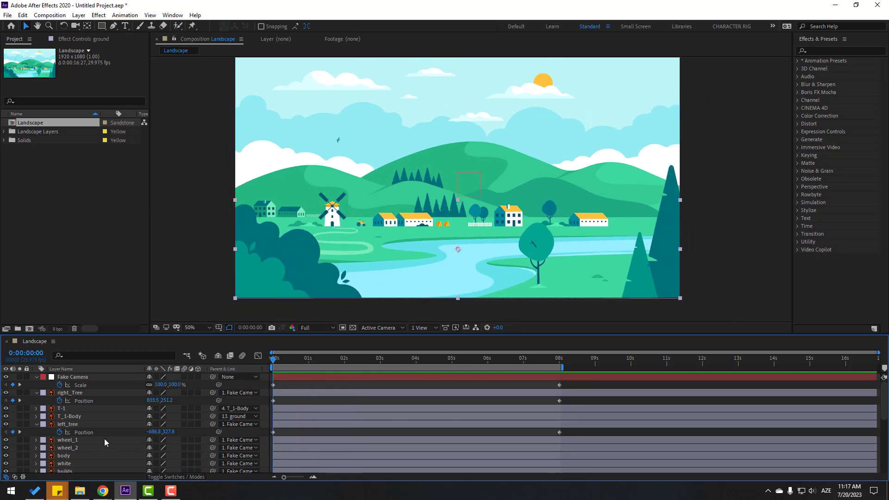
left_click(67, 458)
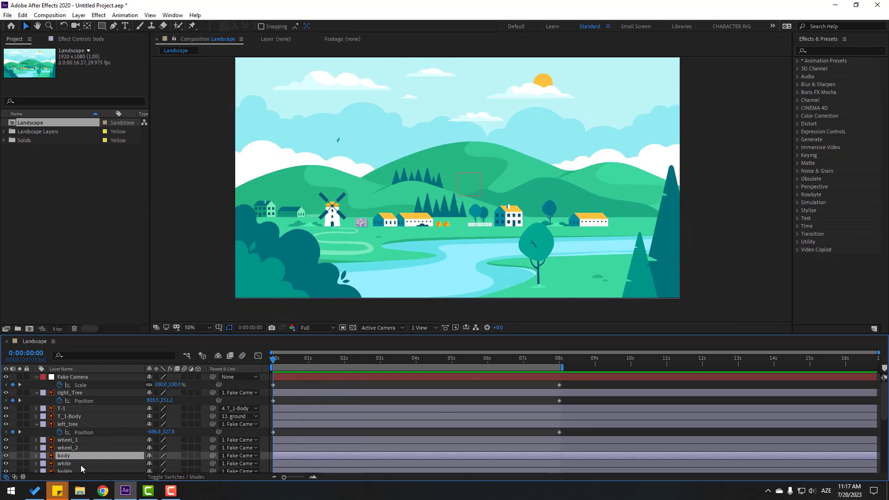
left_click_drag(346, 224, 482, 91)
scroll(496, 242, "up", 4)
scroll(557, 228, "up", 1)
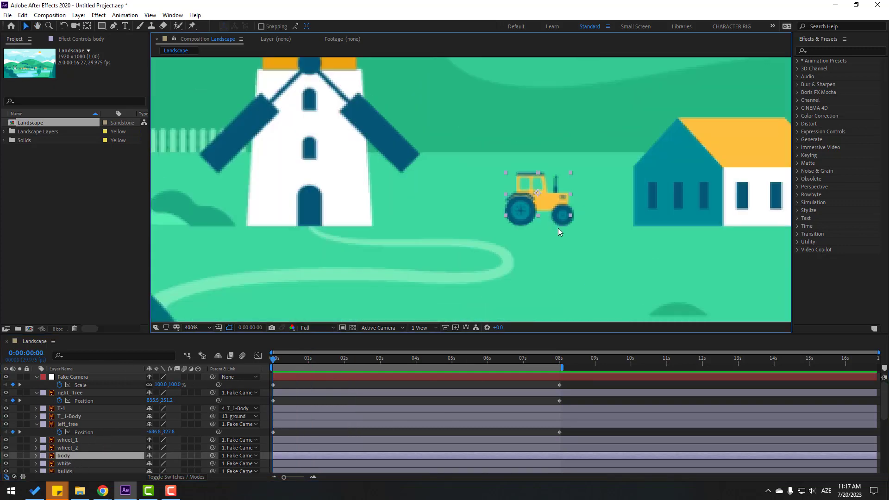
left_click_drag(559, 229, 381, 222)
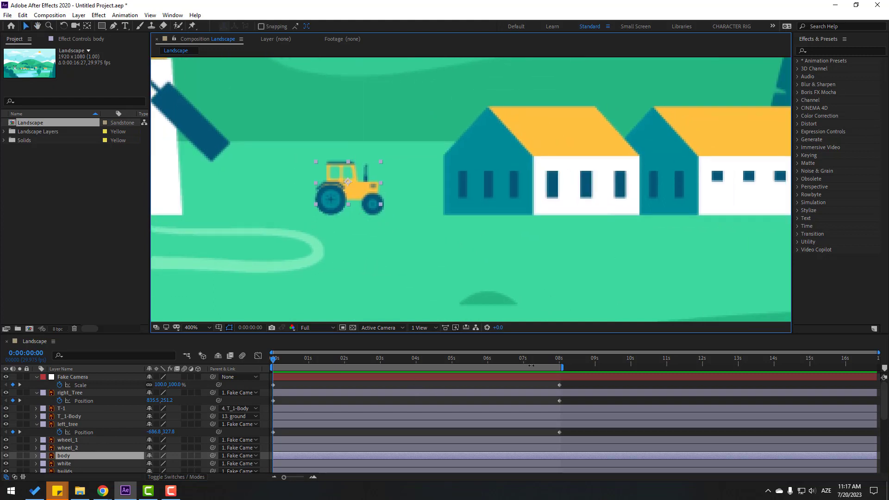
left_click_drag(531, 365, 242, 367)
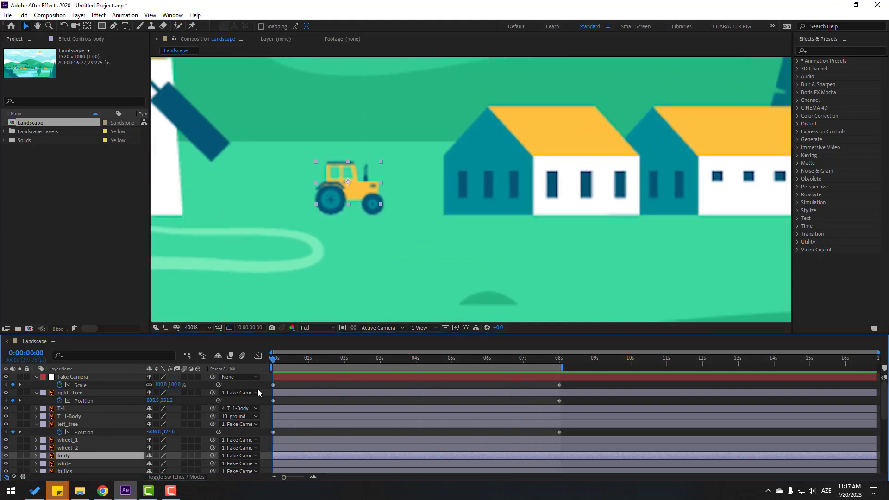
Step: Solo the body, wheel_2 and wheel_1 layers and parent both wheel layers to the body layer
left_click(17, 460)
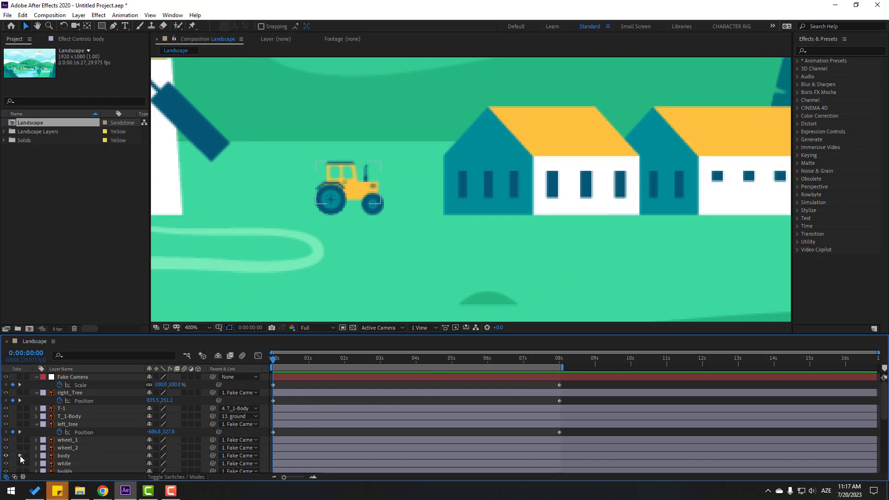
left_click(19, 456)
left_click(13, 449)
left_click(20, 448)
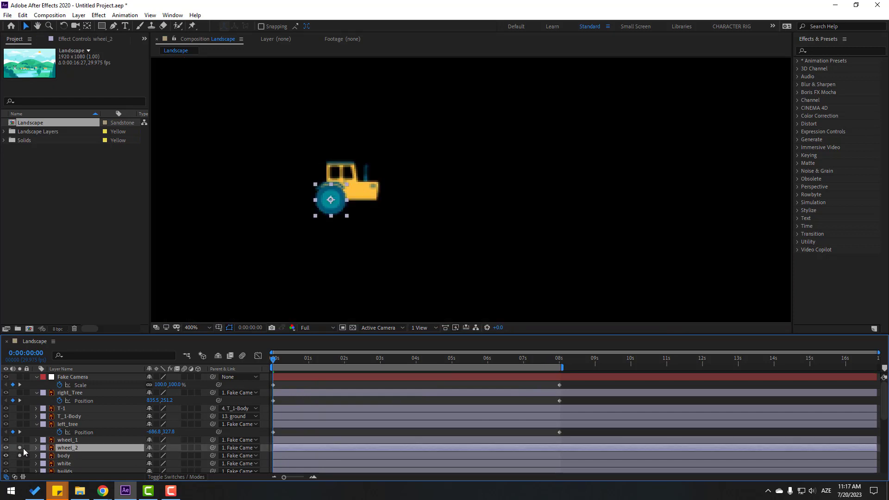
left_click(65, 441)
left_click(20, 441)
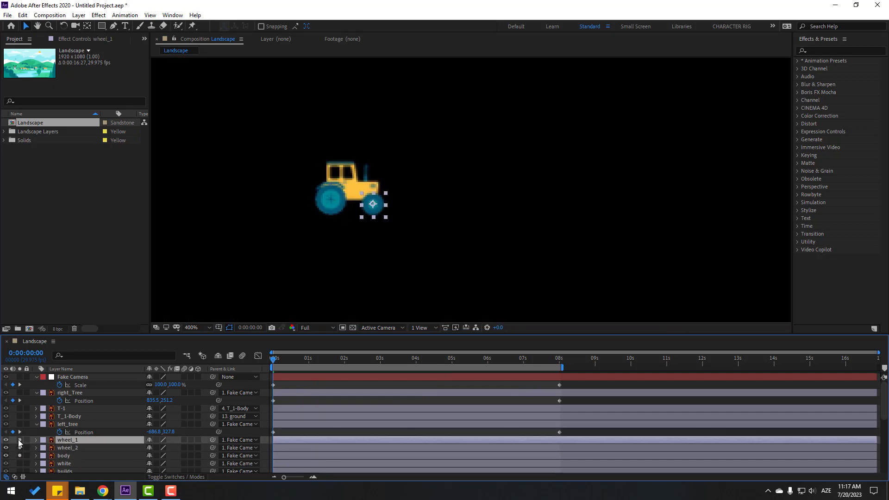
left_click(72, 448, "ctrl")
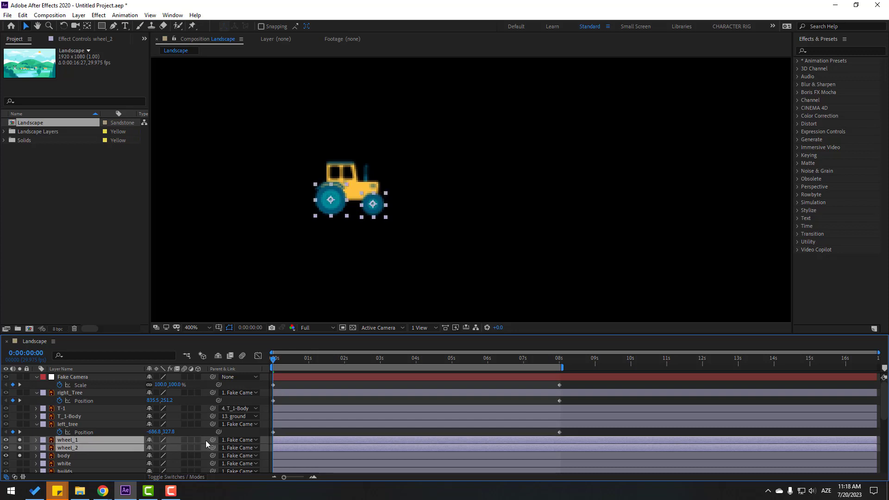
left_click_drag(213, 444, 142, 457)
Step: Keyframe the body layer's Position at 0 seconds and with X at -274.6 at 8 seconds, and preview the tractor's movement
left_click(141, 458)
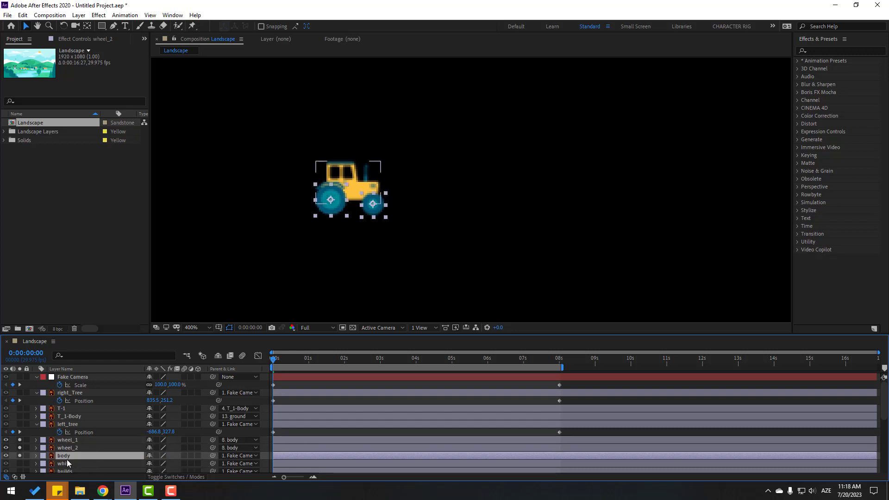
key("p")
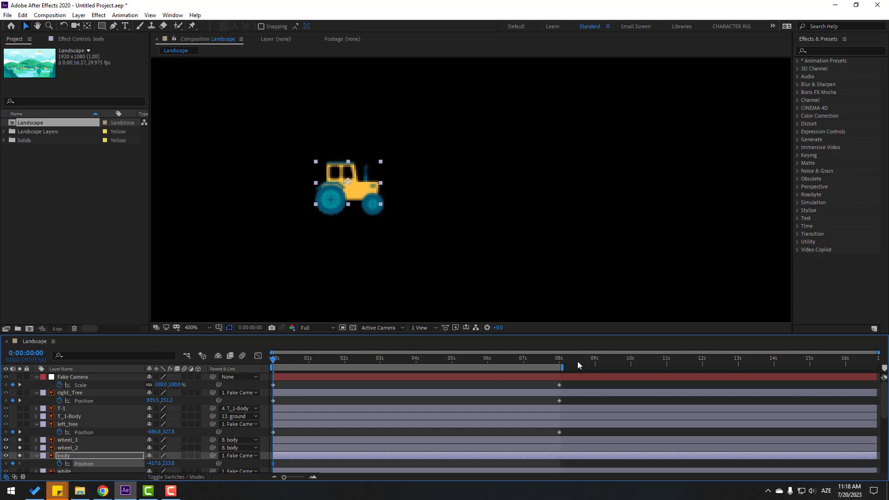
left_click(558, 360)
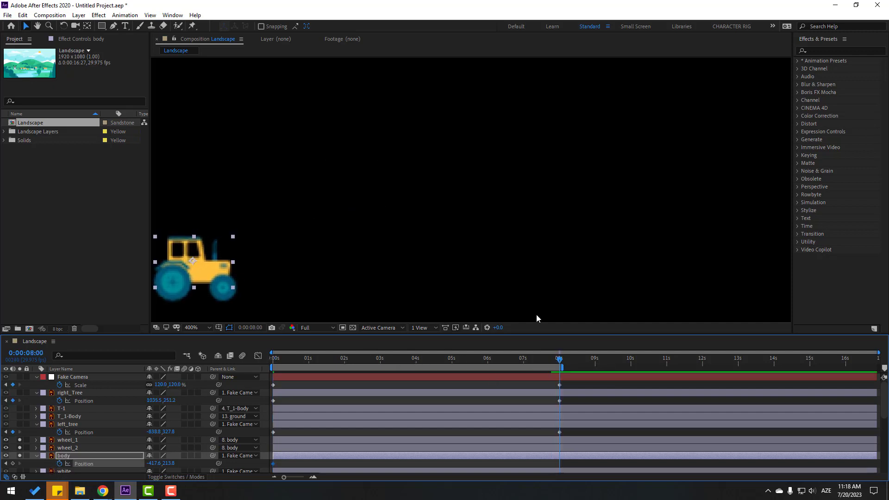
key("comma")
left_click_drag(152, 463, 219, 465)
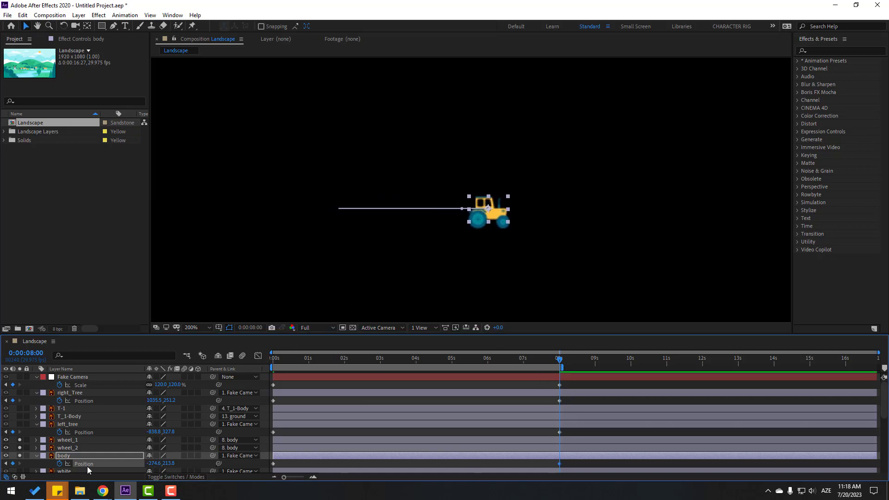
key("space")
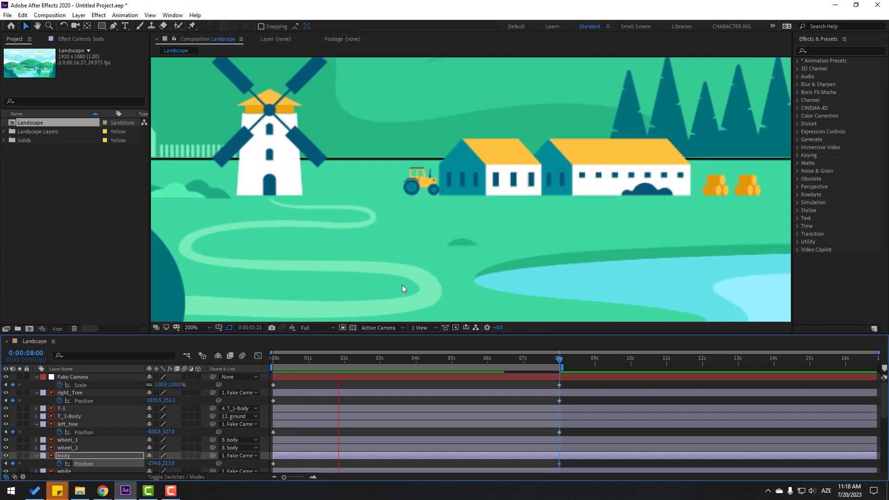
key("space")
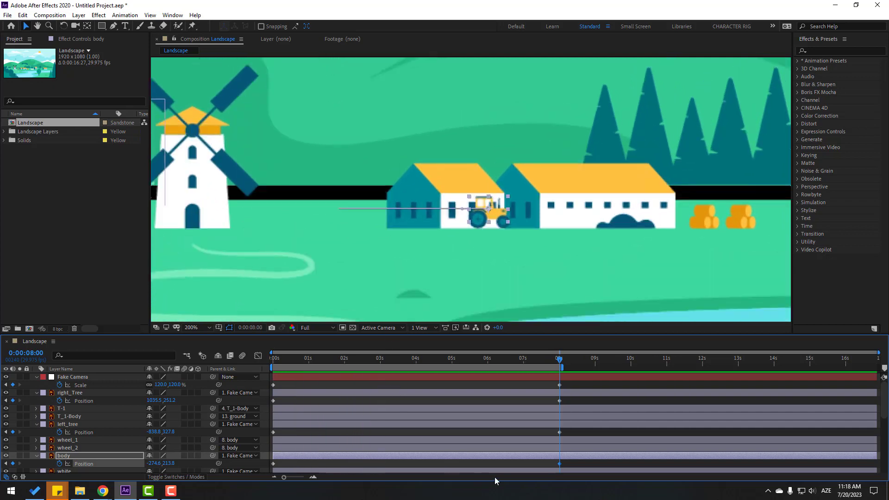
Step: Set the Y position of both body keyframes to 236.8 and preview the lowered tractor in the full scene
left_click_drag(566, 463, 234, 474)
left_click_drag(173, 465, 178, 464)
key("space")
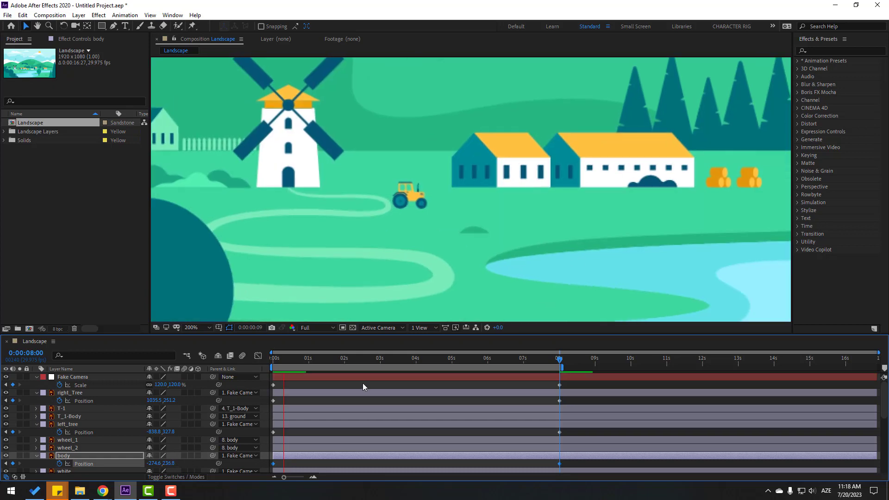
scroll(450, 292, "down", 3)
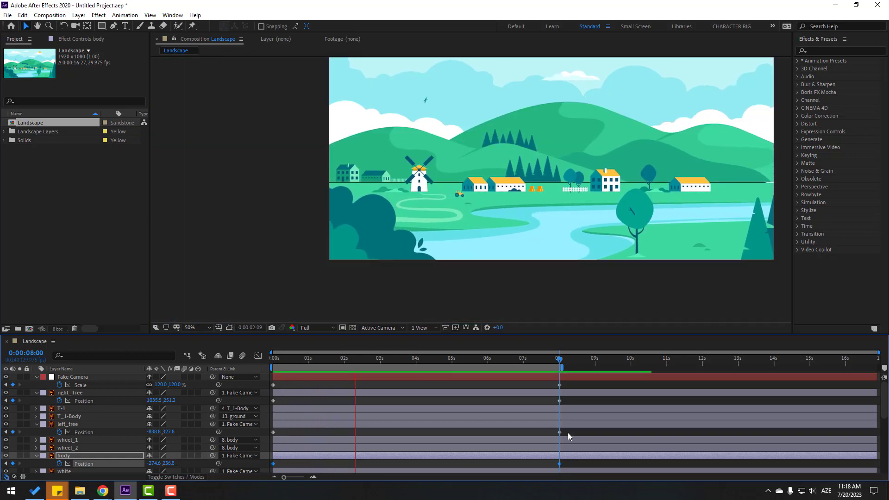
key("space")
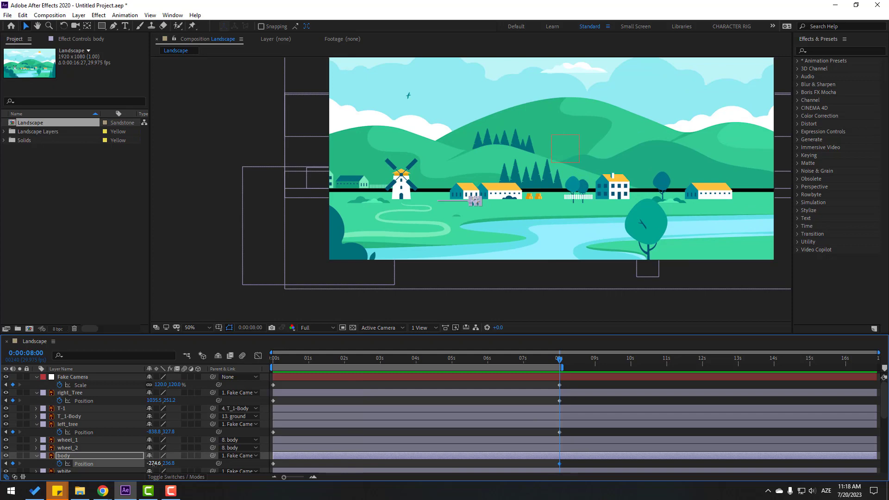
Step: Set the body layer's X position at 8 seconds to -314.6 and preview the shorter tractor path
left_click_drag(153, 464, 136, 465)
key("space")
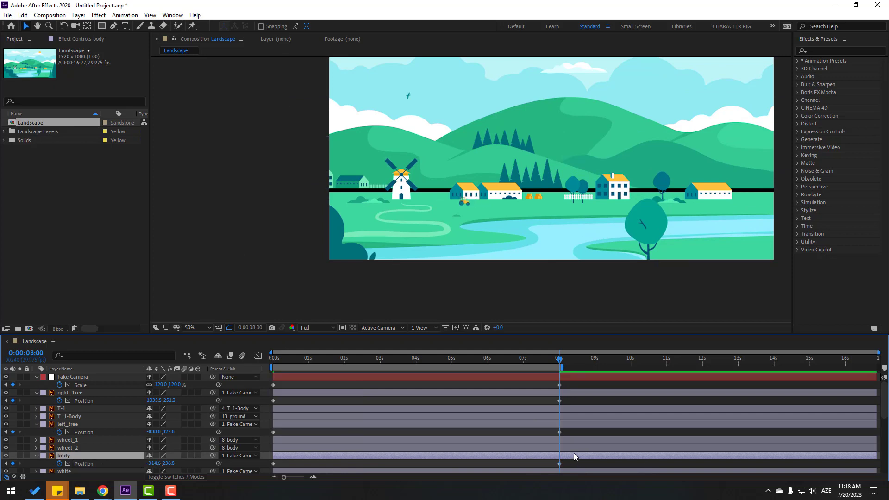
scroll(421, 264, "up", 2)
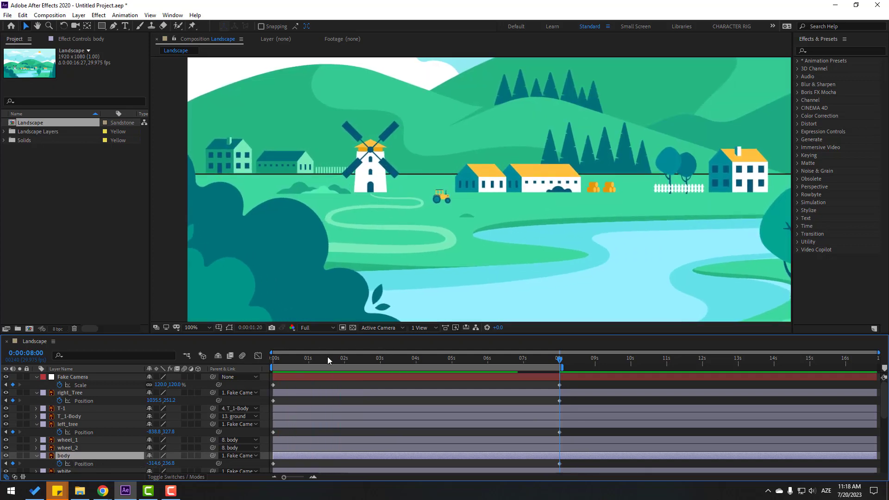
Step: Add Rotation keyframes to the wheel_1 and wheel_2 layers at 0 seconds
left_click_drag(327, 358, 271, 360)
left_click(83, 442)
left_click(76, 449, "ctrl")
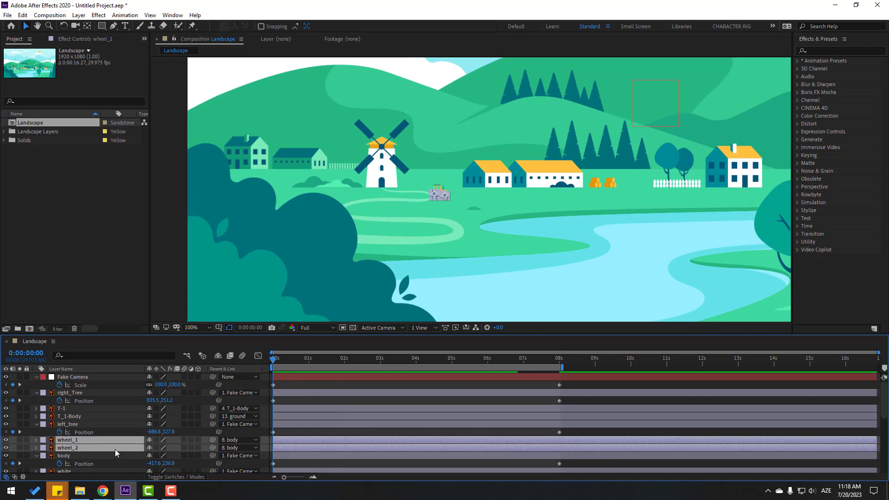
key("r")
left_click(59, 448)
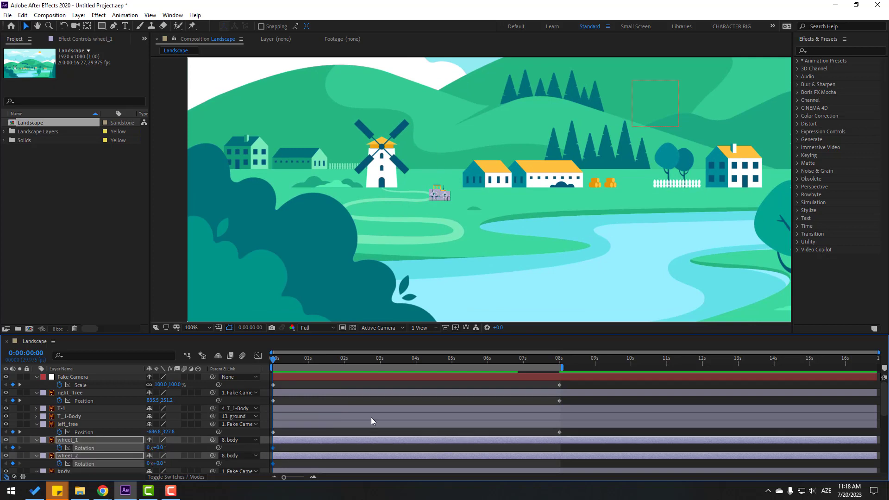
Step: Set the Rotation of wheel_1 and wheel_2 to 3 full revolutions at 8 seconds
left_click(559, 366)
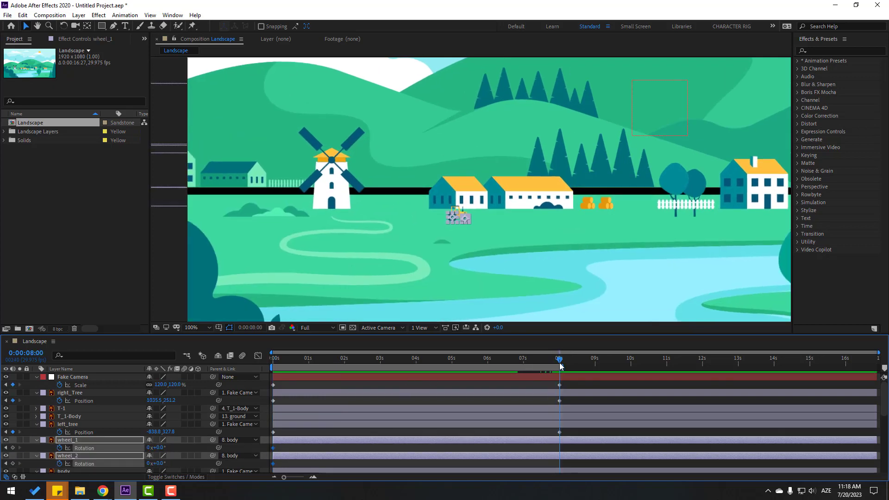
left_click(148, 449)
type("3")
left_click(149, 463)
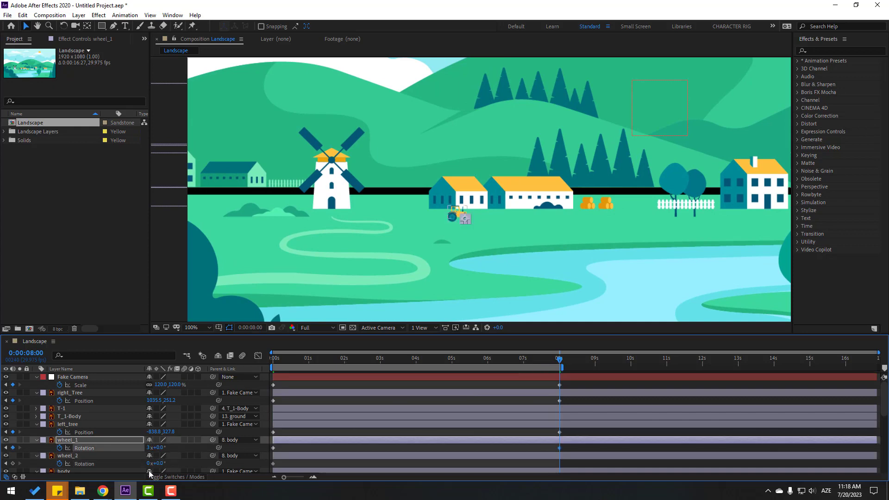
type("3")
key("Return")
Step: Preview the rolling tractor wheels up close, then fit the whole composition in the viewer
key("space")
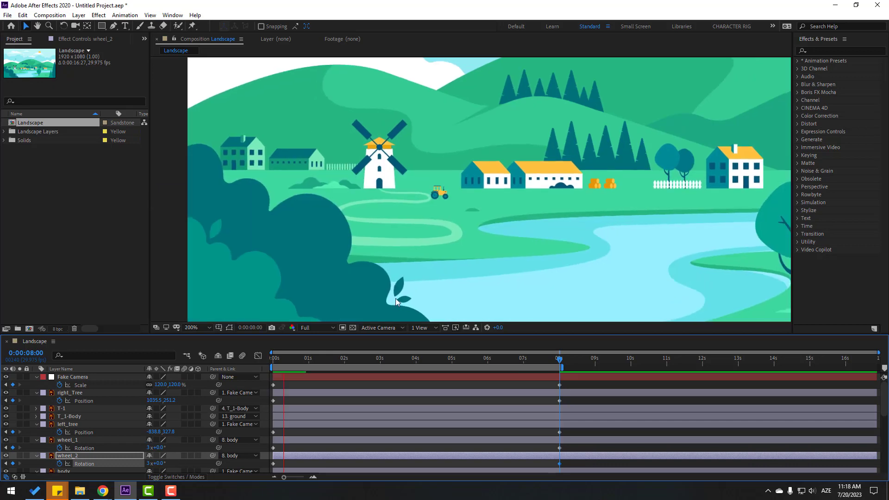
scroll(396, 298, "up", 4)
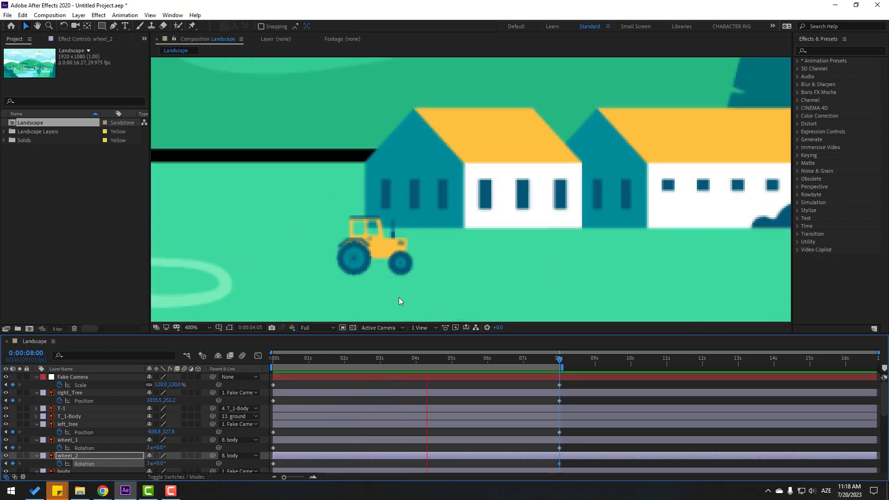
left_click(194, 327)
left_click(206, 188)
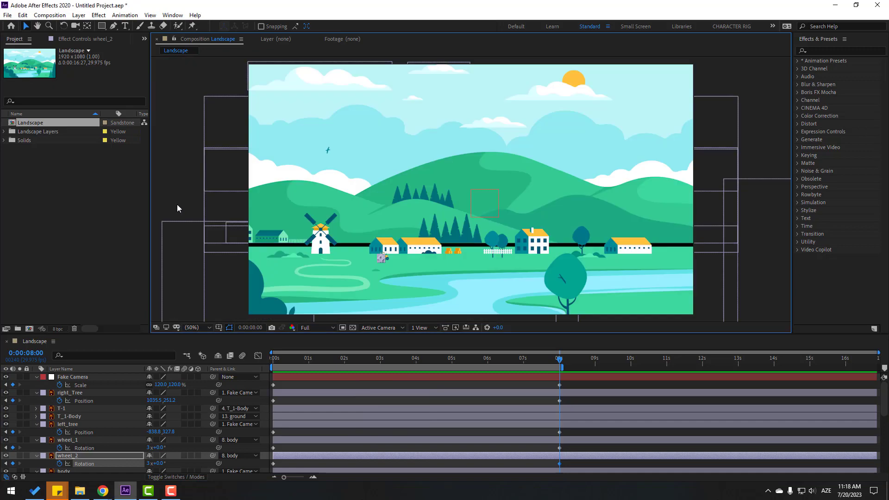
Step: Enlarge the timeline area and parent the tractor's body layer to the ground layer
scroll(77, 451, "down", 1)
left_click(67, 449)
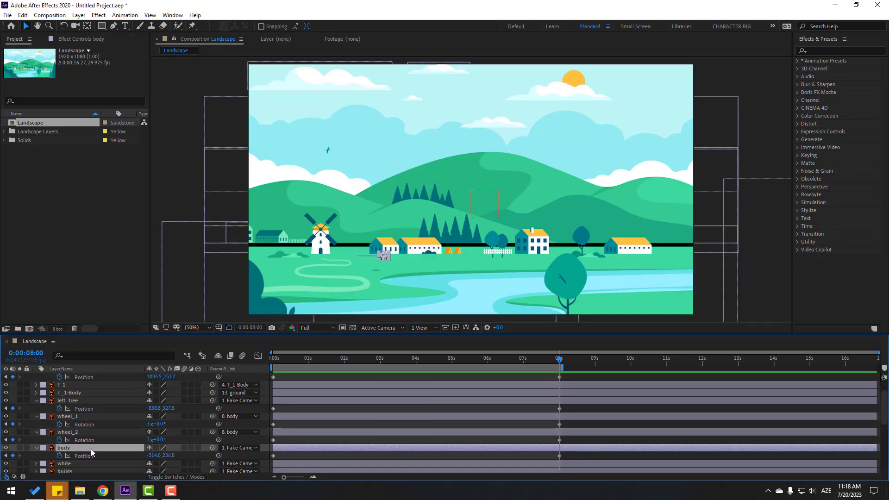
left_click_drag(206, 333, 220, 240)
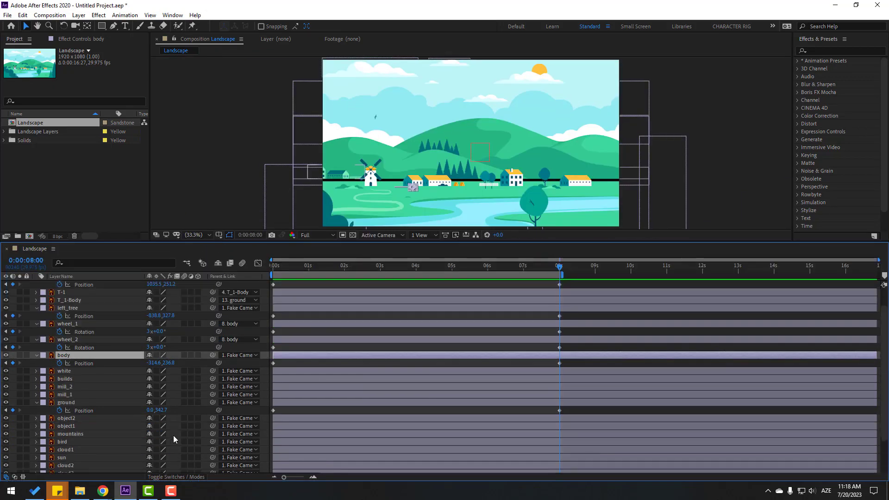
left_click_drag(212, 355, 68, 405)
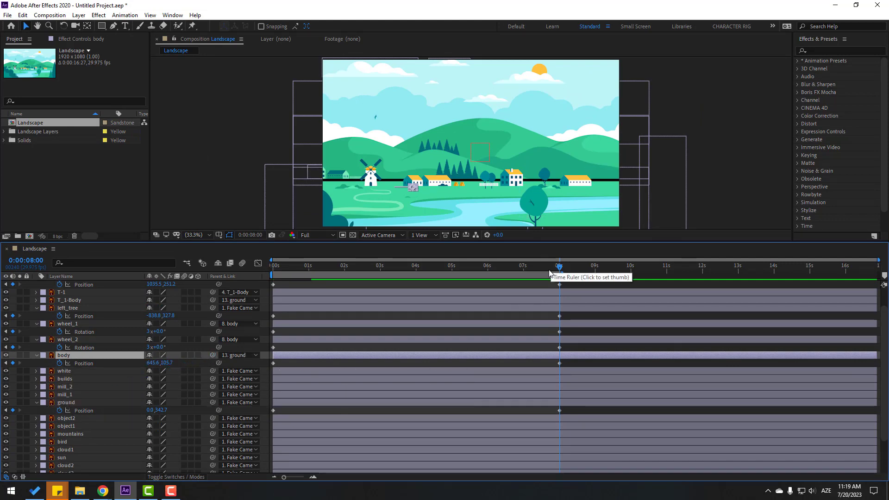
Step: Preview the animation from 0 seconds and scrub through its opening frames
left_click_drag(550, 270, 272, 276)
left_click(366, 284)
key("space")
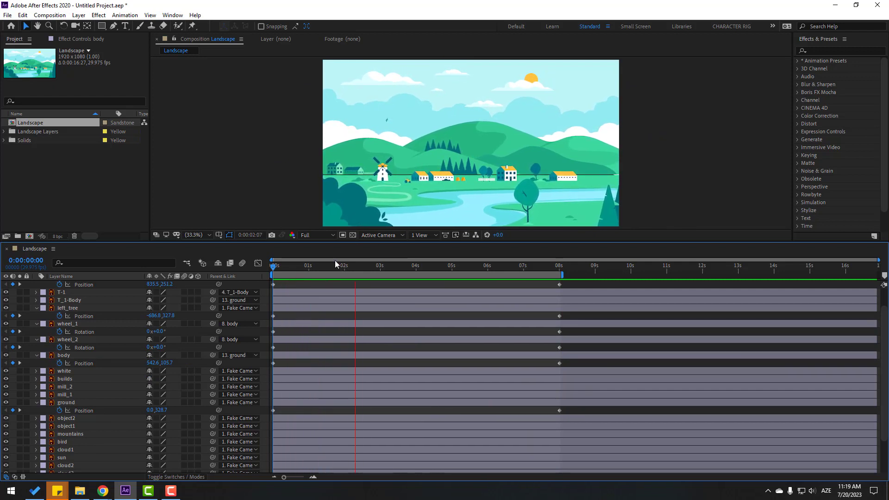
key("space")
left_click_drag(308, 266, 286, 267)
Step: Collapse the keyframed properties of the wheel_1, left_tree, wheel_2, body and ground layers
left_click(36, 324)
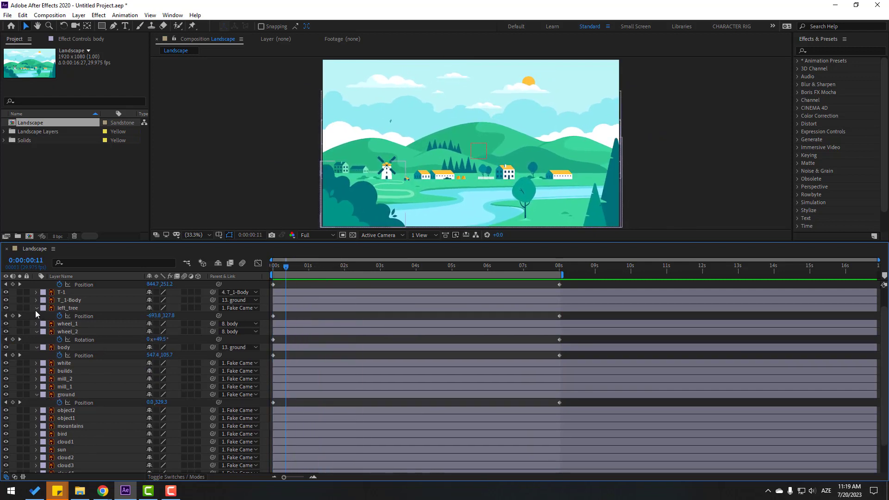
left_click(36, 308)
left_click(36, 324)
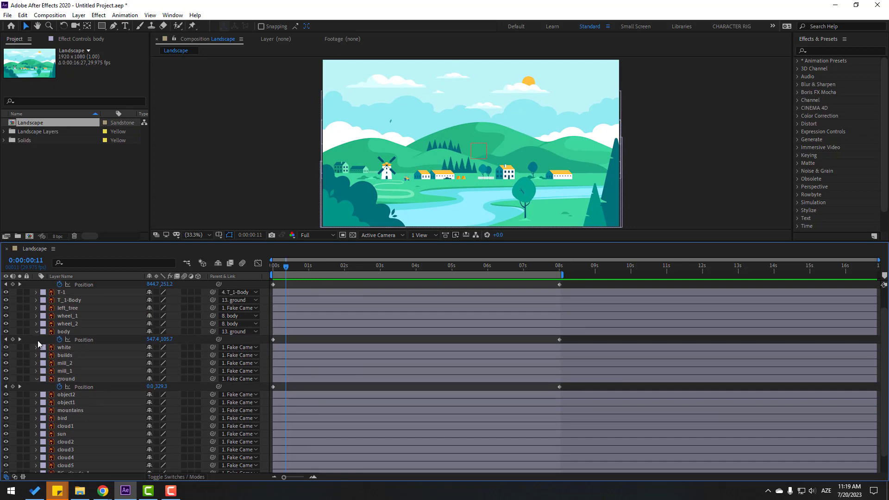
left_click(36, 332)
left_click(36, 371)
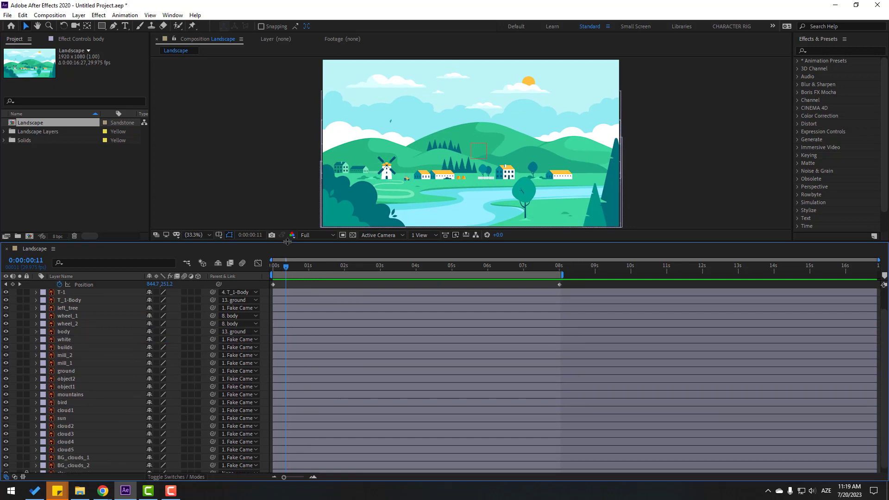
Step: Shrink the timeline area and parent the mill_1 and mill_2 layers to the ground layer
left_click_drag(287, 242, 266, 329)
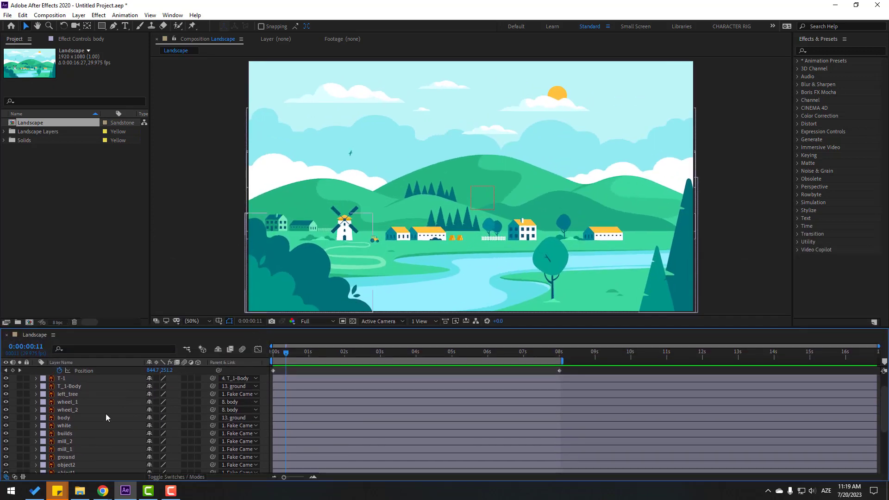
left_click(64, 451)
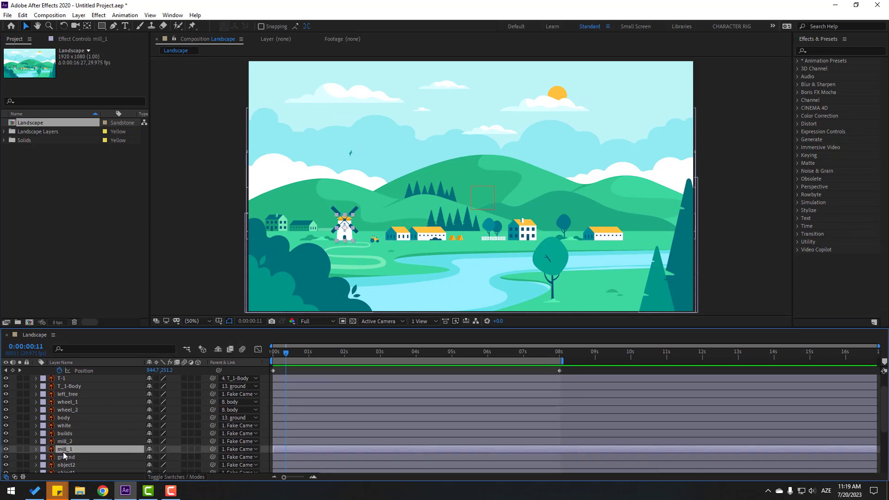
scroll(117, 453, "down", 1)
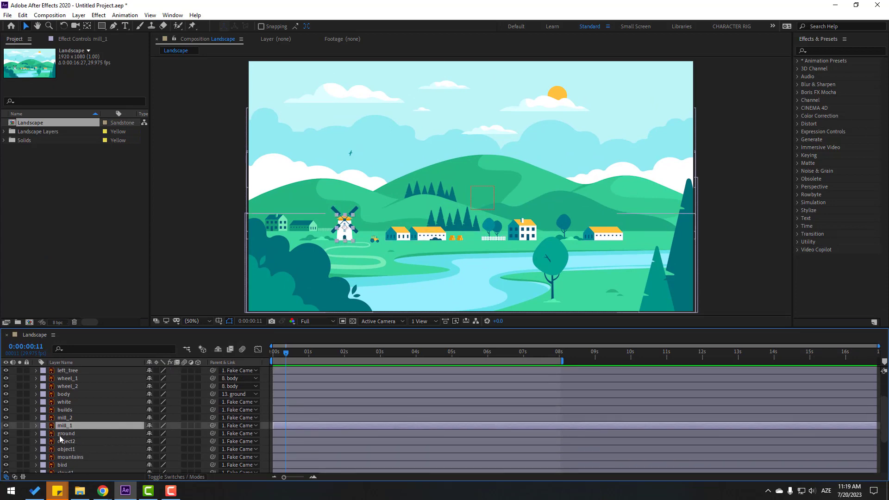
left_click(65, 417, "ctrl")
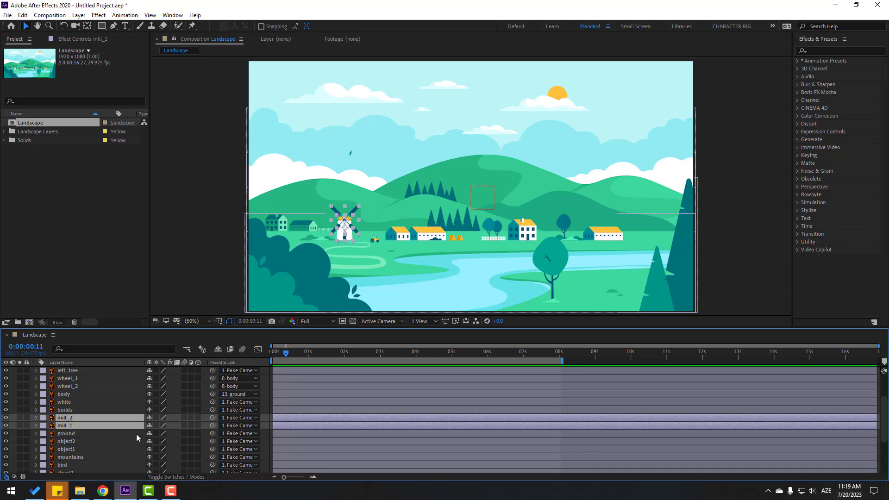
left_click_drag(151, 422, 65, 434)
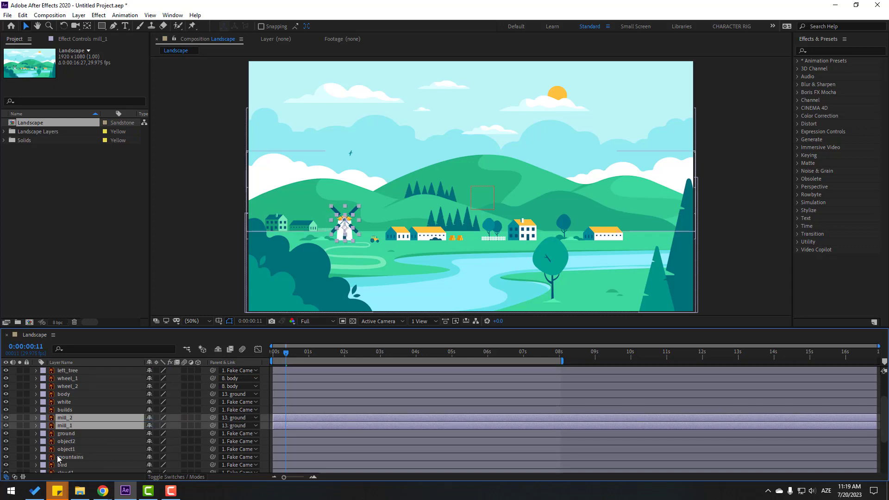
Step: Zoom in on the windmill and start Rotation keyframes on the mill_2 layer at 0 seconds
left_click(66, 419)
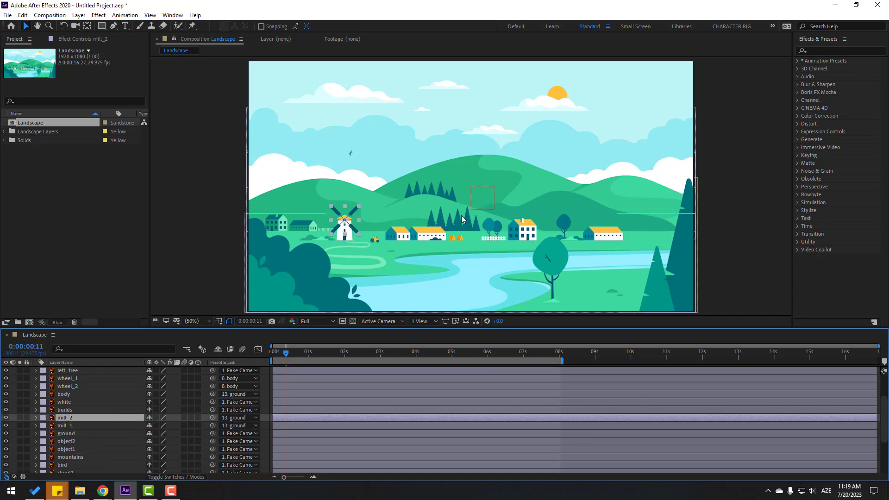
left_click_drag(344, 238, 585, 68)
scroll(437, 253, "up", 2)
scroll(504, 223, "up", 1)
left_click_drag(503, 223, 465, 177)
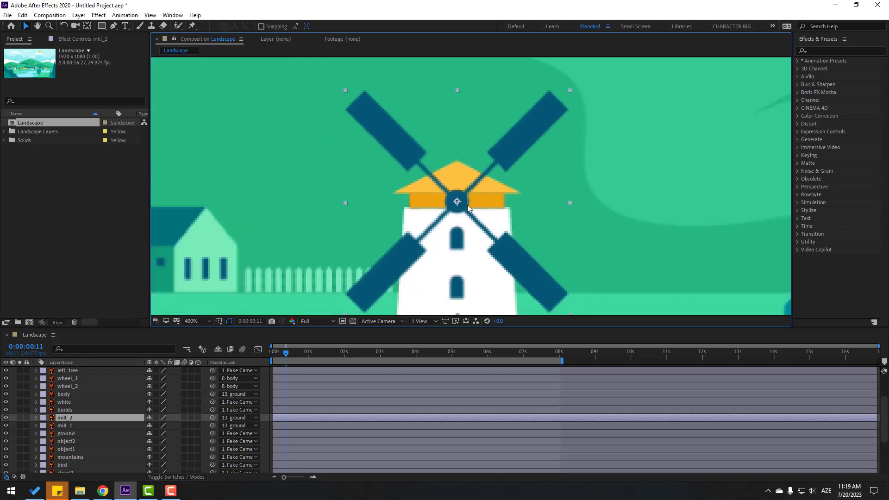
scroll(493, 207, "down", 1)
left_click_drag(494, 207, 488, 202)
left_click_drag(288, 355, 239, 361)
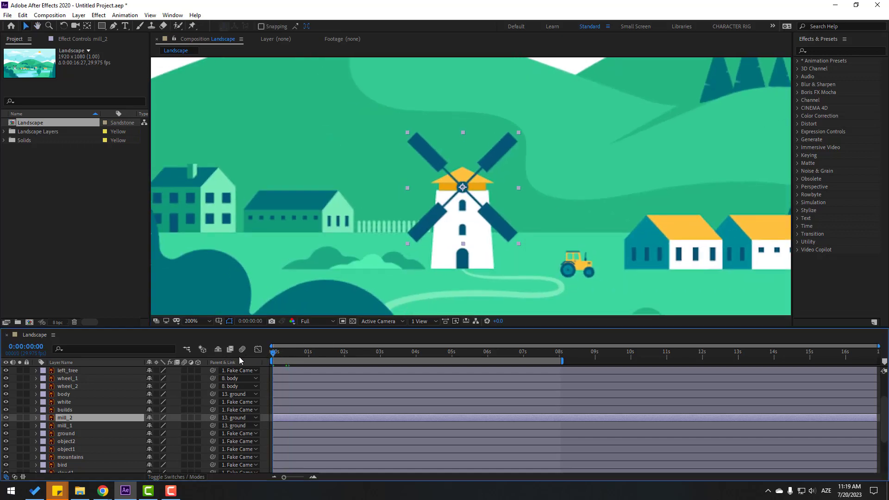
key("r")
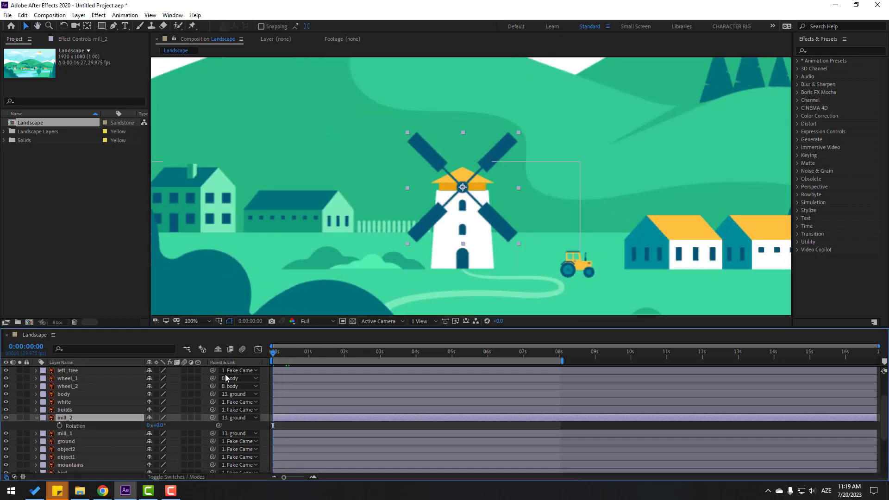
left_click(59, 425)
Step: Keyframe the mill_2 layer's rotation at 4 full turns at 8 seconds
left_click(559, 353)
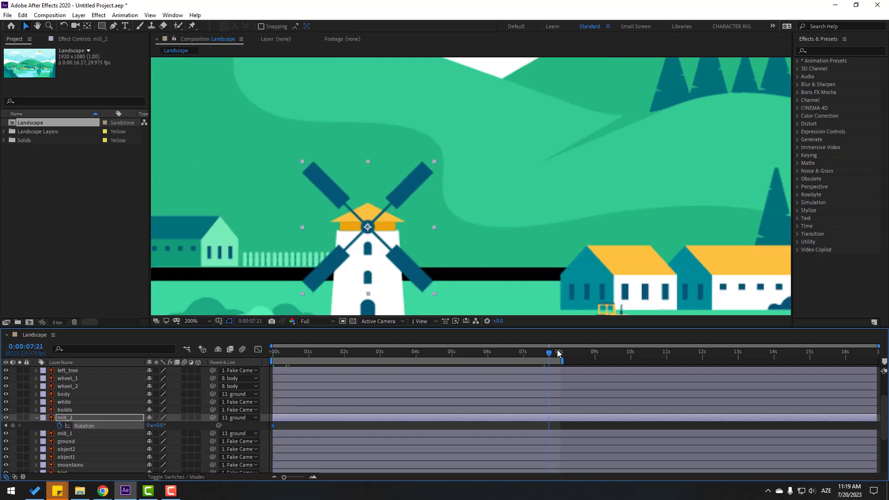
left_click(149, 426)
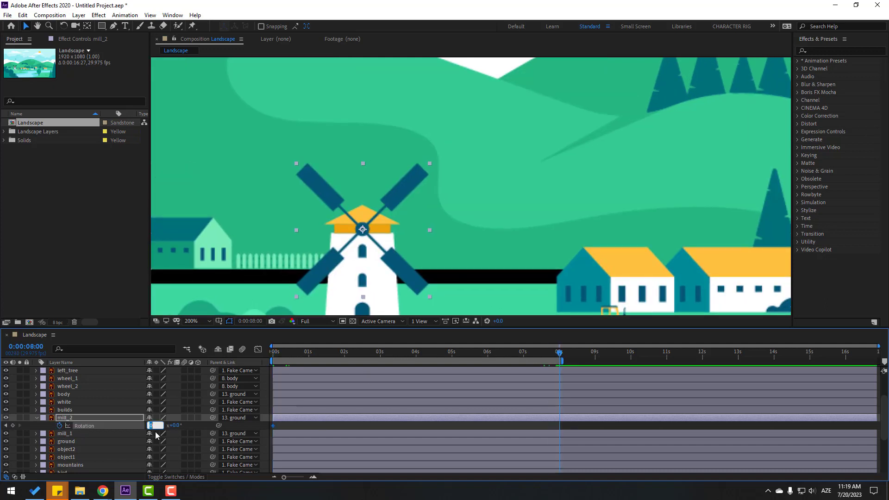
left_click(576, 425)
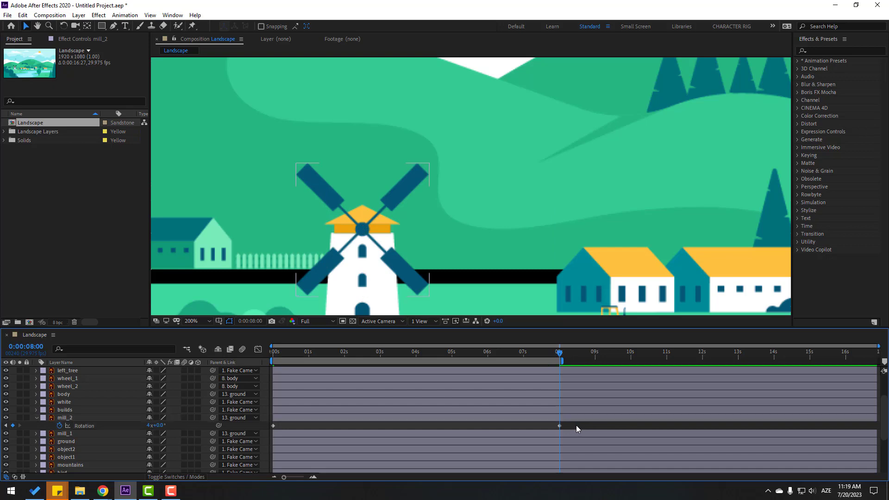
Step: Preview the spinning windmill blades, then set mill_2's rotation at 8 seconds to 3 full turns
key("space")
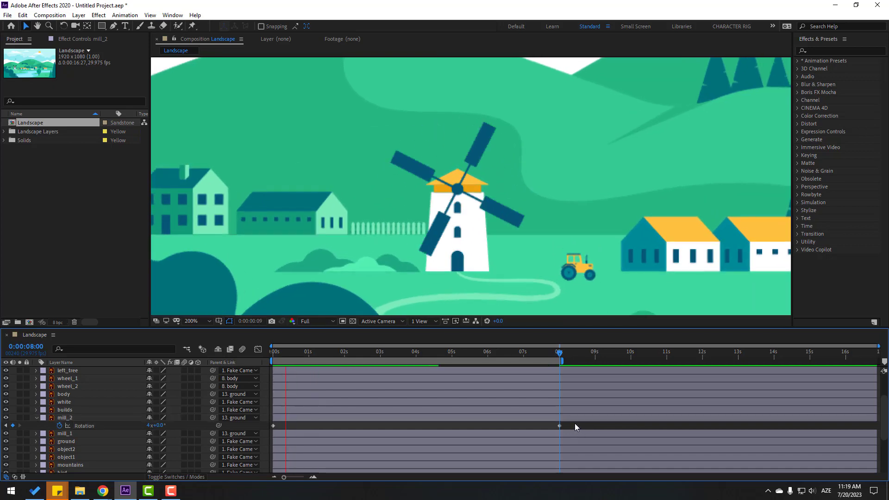
key("space")
left_click(149, 426)
type("3")
key("Return")
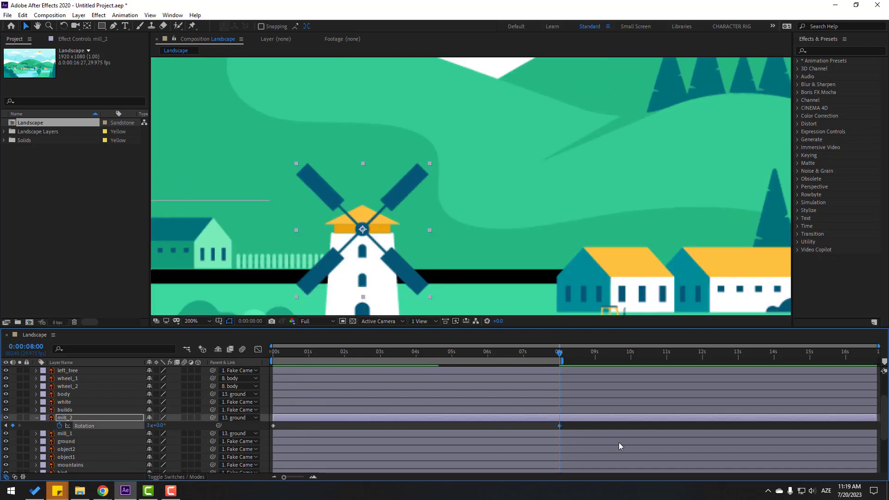
Step: Preview the slower windmill with the whole composition fitted in the viewer
left_click(591, 426)
key("space")
scroll(475, 283, "down", 3)
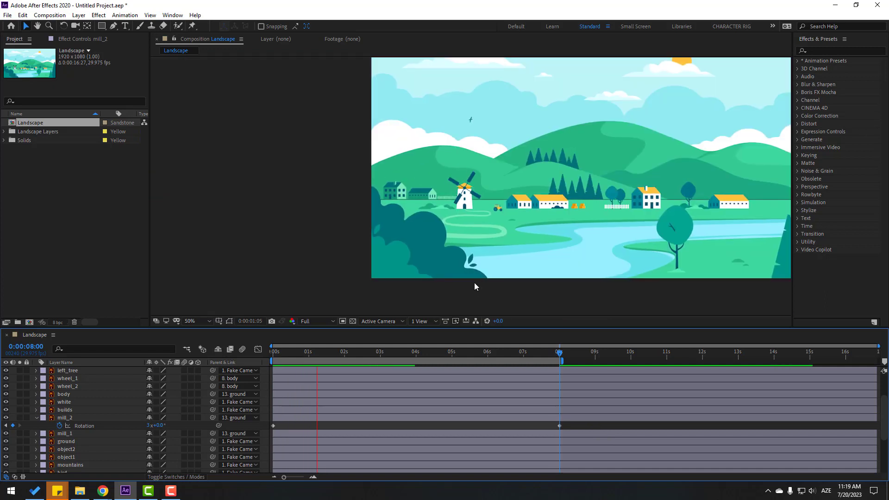
left_click(210, 321)
left_click(193, 168)
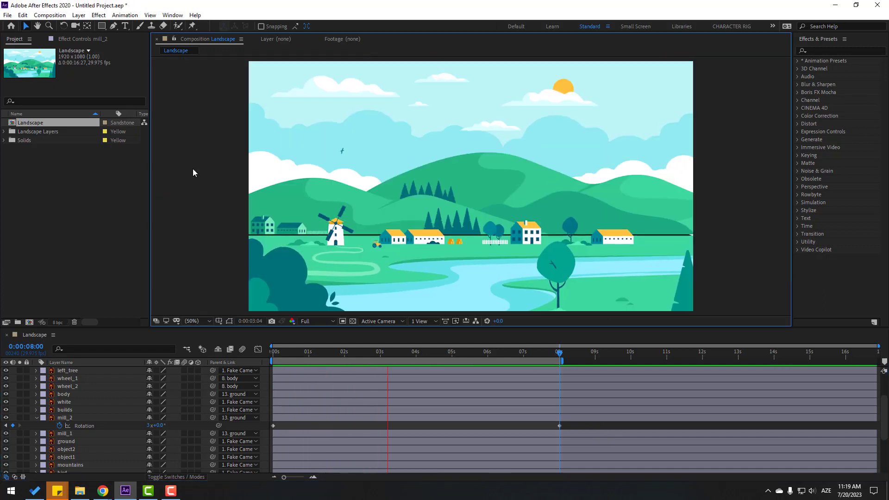
key("space")
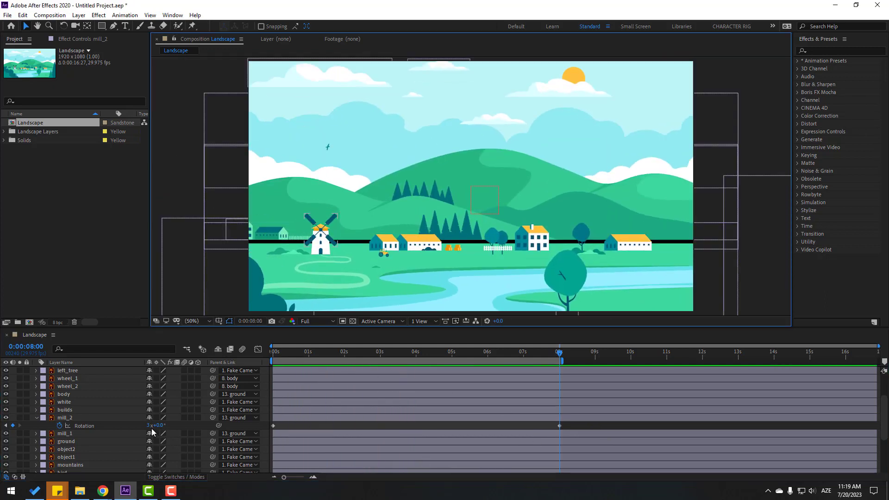
Step: Set mill_2's rotation at 8 seconds to 2 full turns, preview it, and collapse the layer's properties
left_click_drag(149, 425, 602, 433)
left_click(583, 426)
key("space")
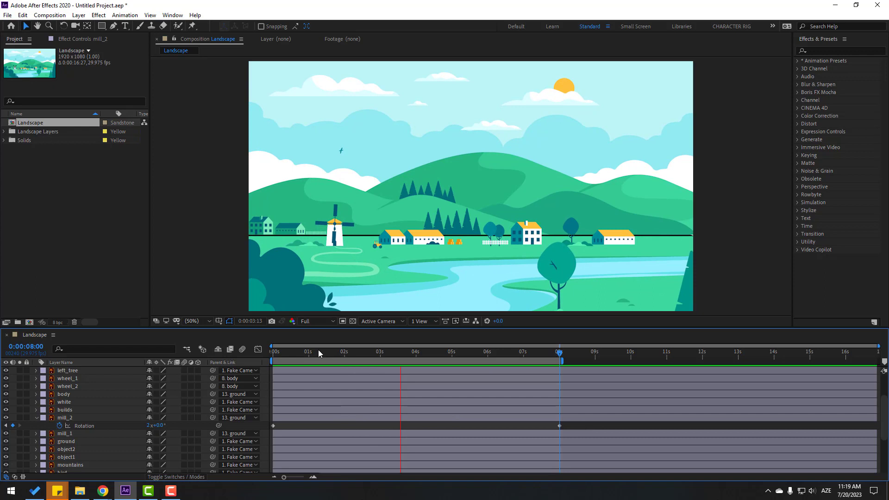
key("Home")
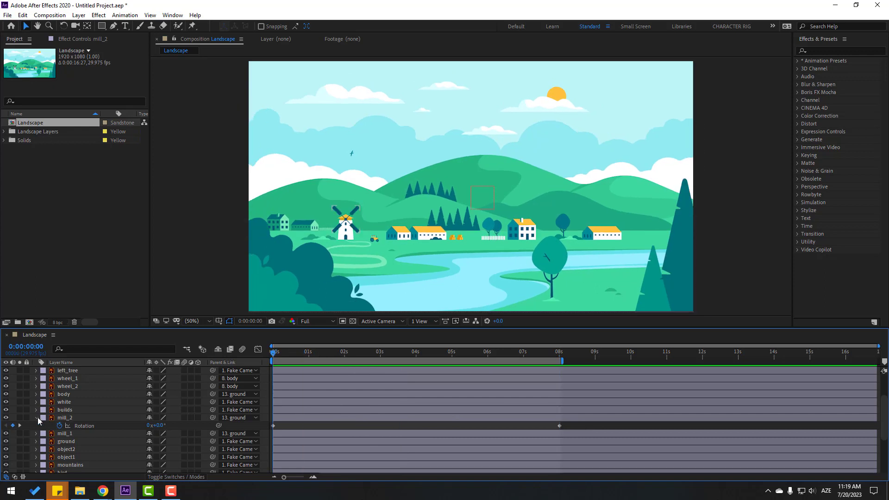
left_click(37, 418)
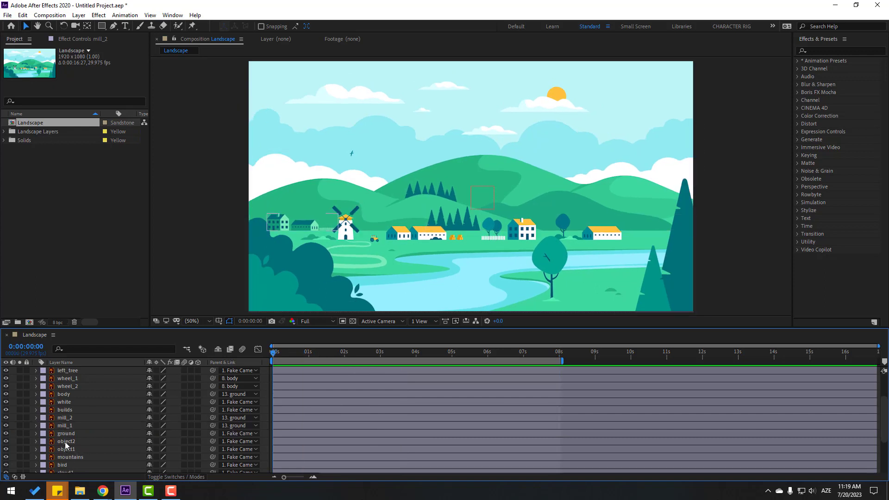
Step: Parent the object2 and object1 layers to the ground layer and preview the opening frames
left_click(67, 442)
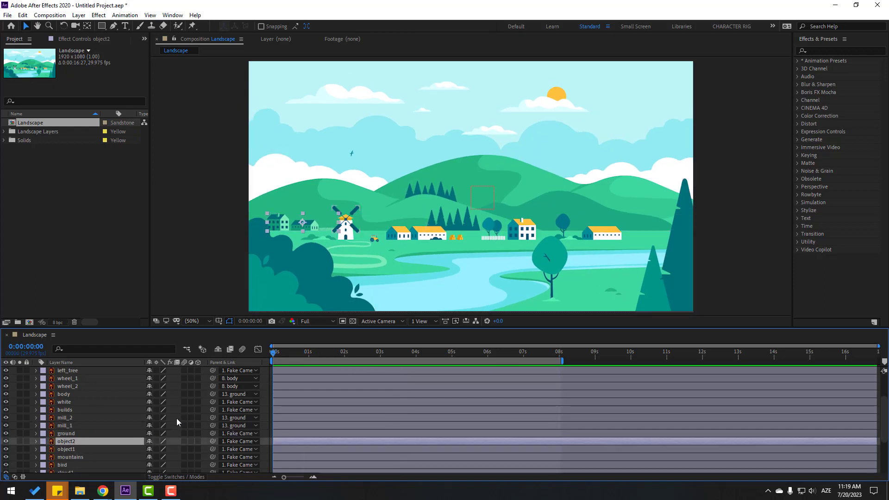
left_click(66, 450, "ctrl")
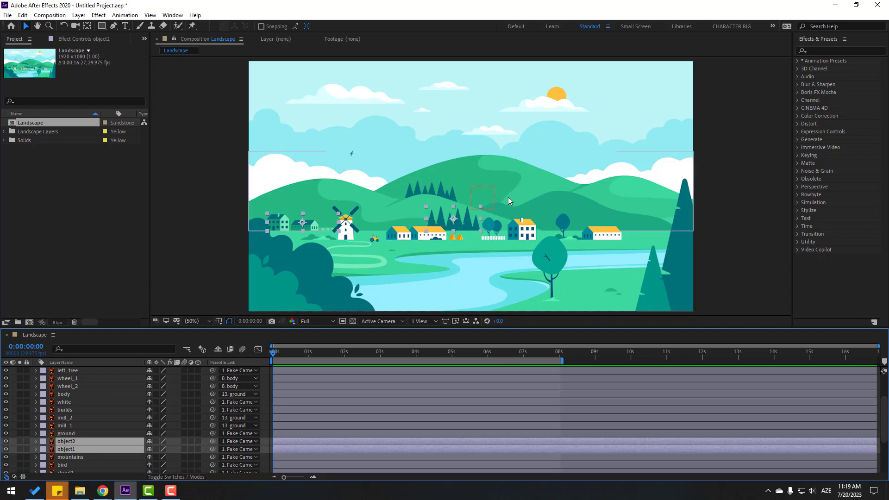
left_click_drag(212, 445, 68, 434)
key("space")
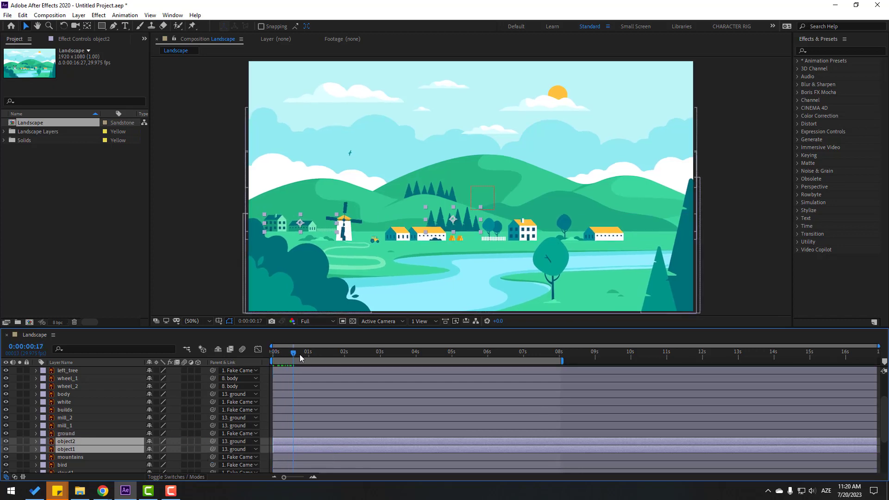
left_click(204, 301)
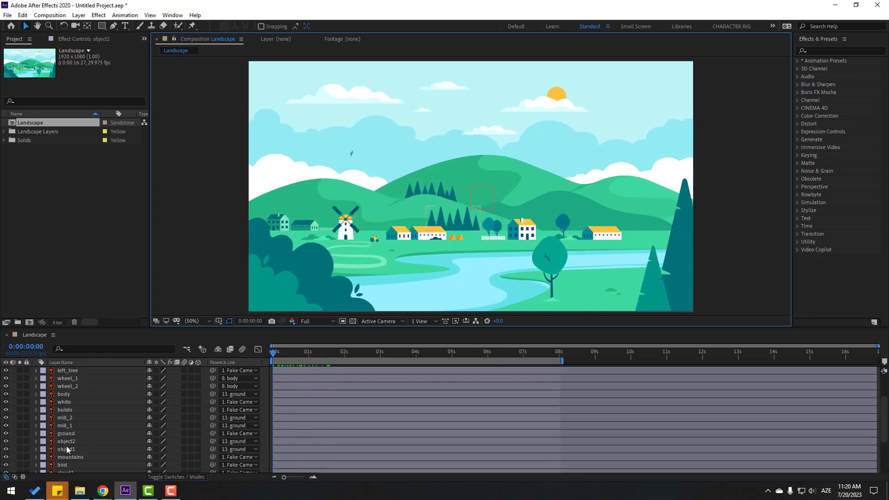
Step: Keyframe object2's position from 0 seconds to 0:00:08:01, shifting it horizontally to X 216.7 at the end, and preview the move
left_click(69, 441)
key("p")
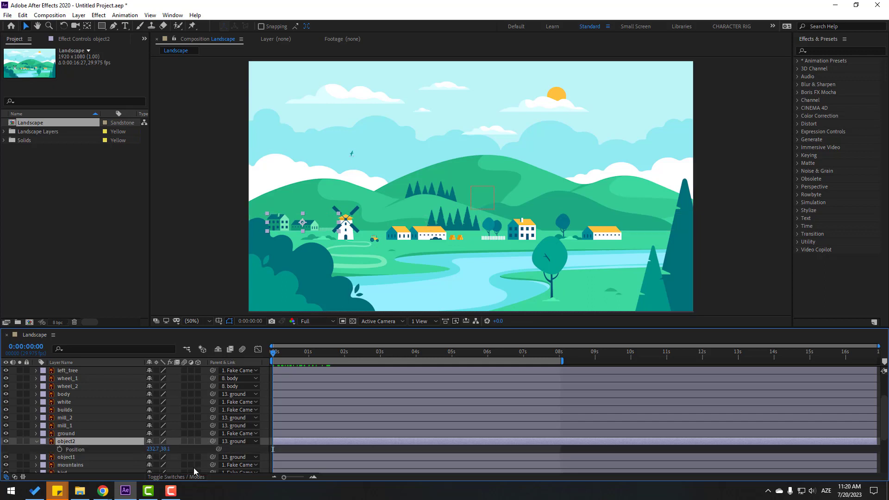
left_click(60, 449)
left_click(560, 354)
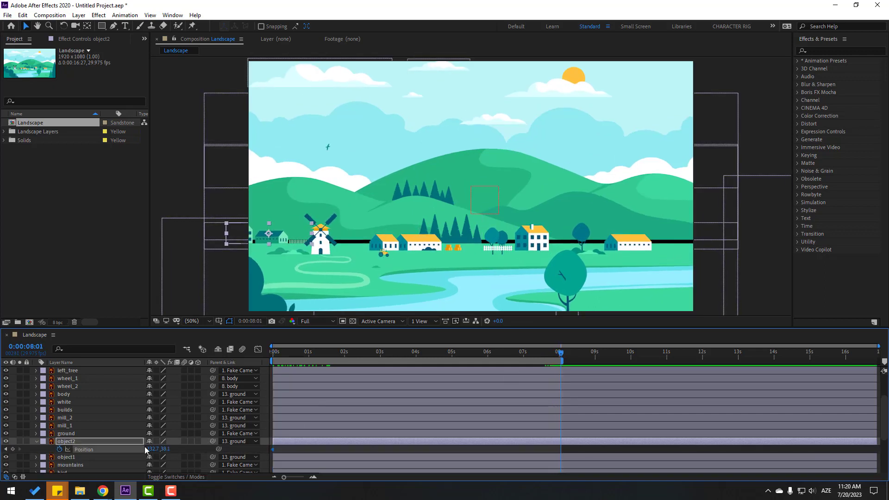
left_click_drag(149, 449, 145, 449)
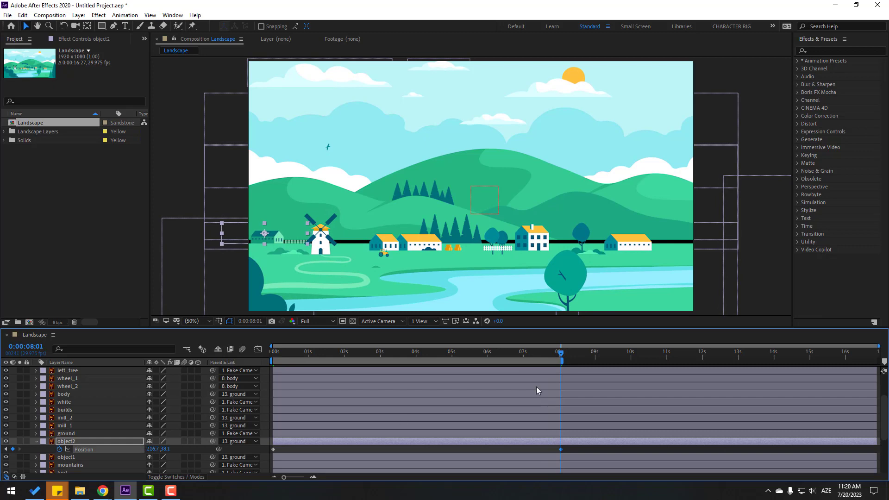
key("space")
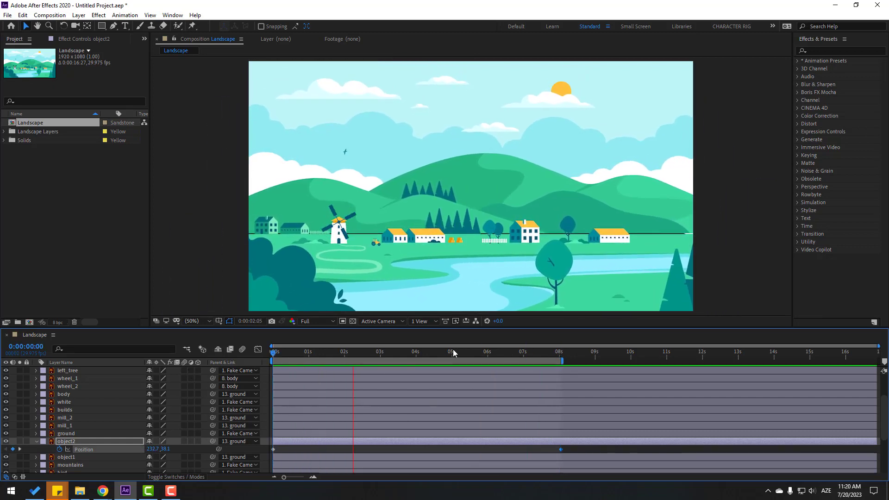
key("space")
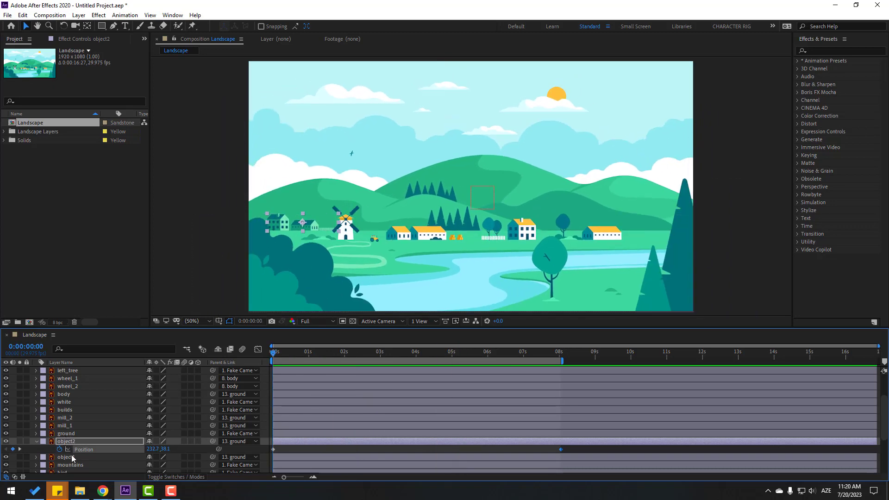
Step: Keyframe object1's position from 0 seconds to 0:00:08:01, lowering the trees to about Y 35.3 at the end
left_click(73, 460)
key("p")
scroll(114, 429, "down", 1)
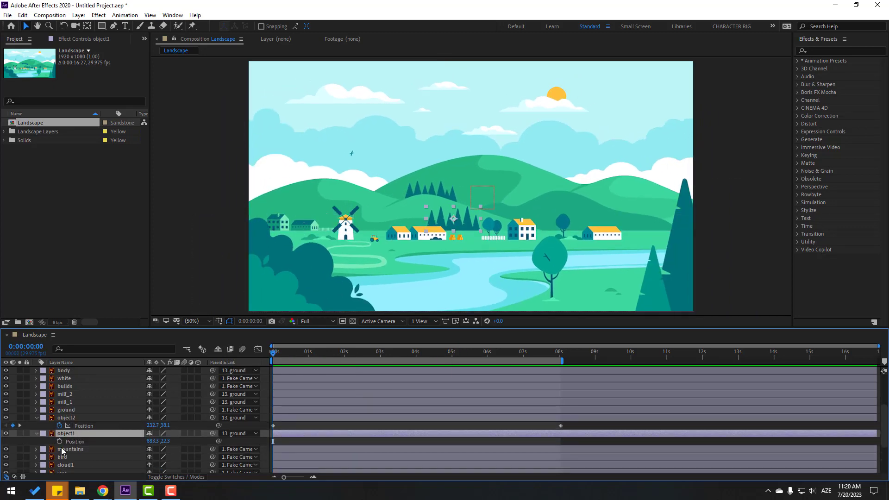
left_click(60, 442)
left_click_drag(401, 359, 561, 368)
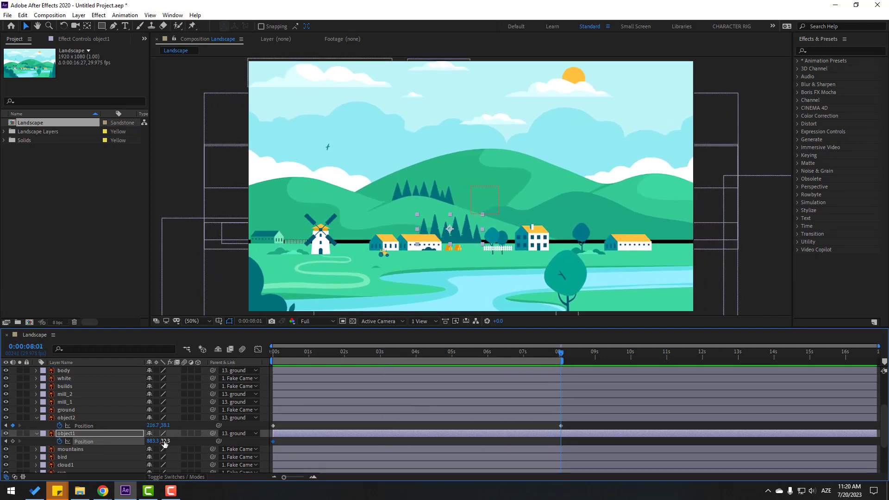
left_click_drag(164, 443, 166, 441)
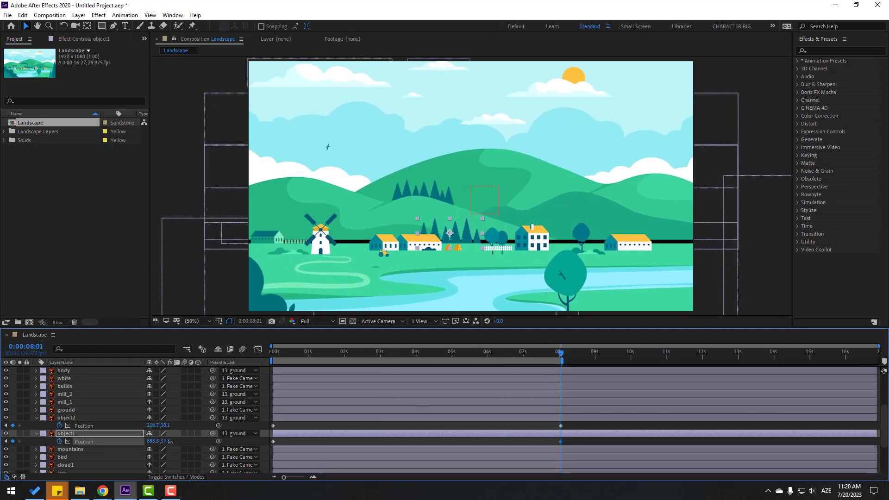
Step: Preview the animation from 0 seconds, then return to the Position keyframes at 0:00:08:01
left_click_drag(543, 354, 194, 361)
key("space")
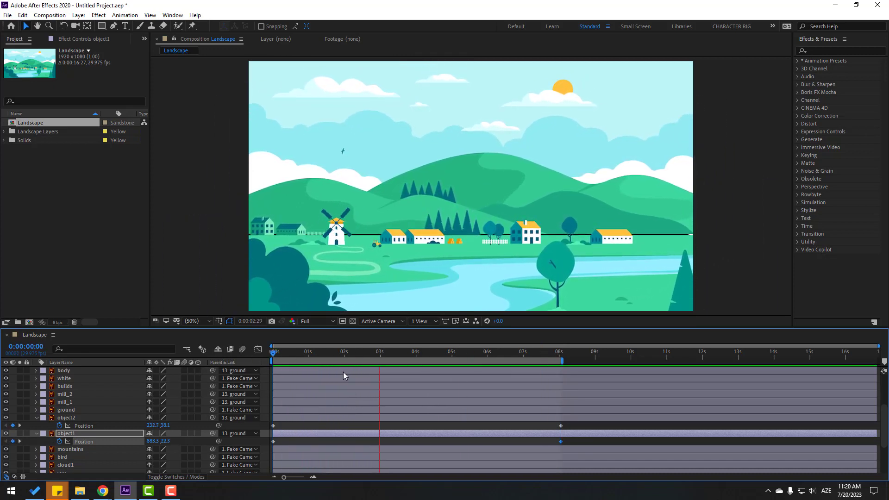
left_click(340, 353)
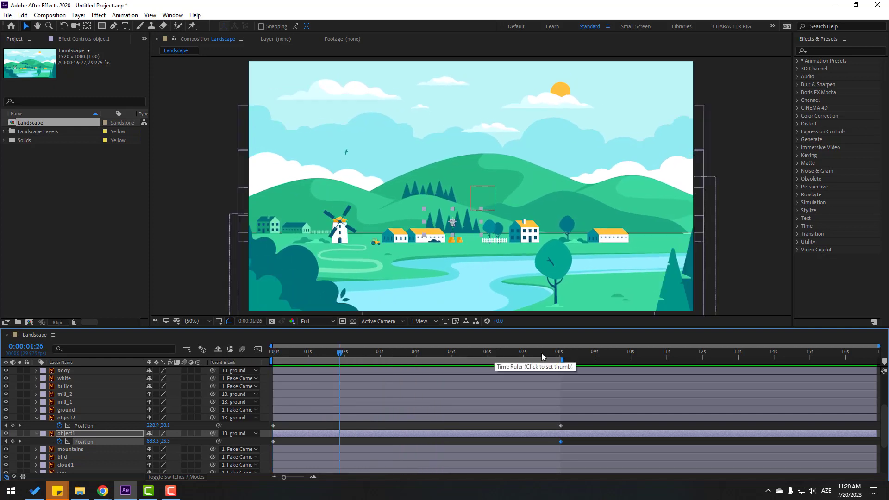
left_click(561, 360)
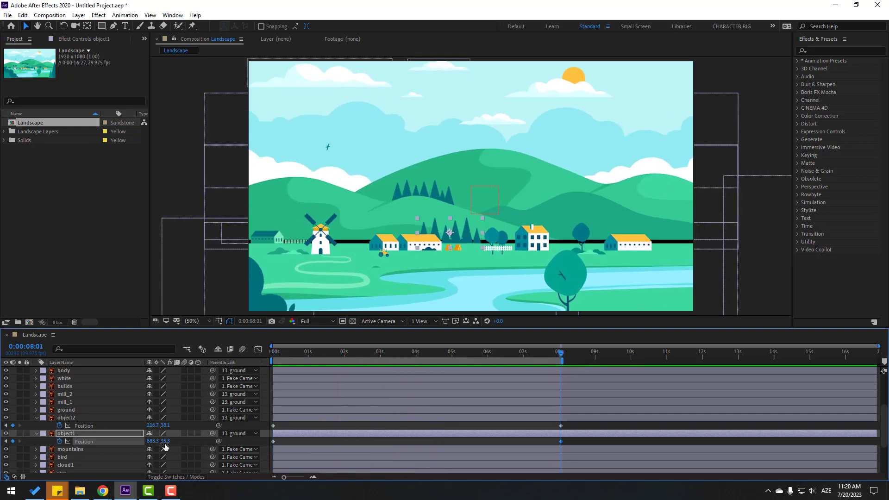
Step: Try raising object1's trees to Y 30.3 at the 0:00:08:01 keyframe and preview the move
left_click_drag(163, 441, 156, 442)
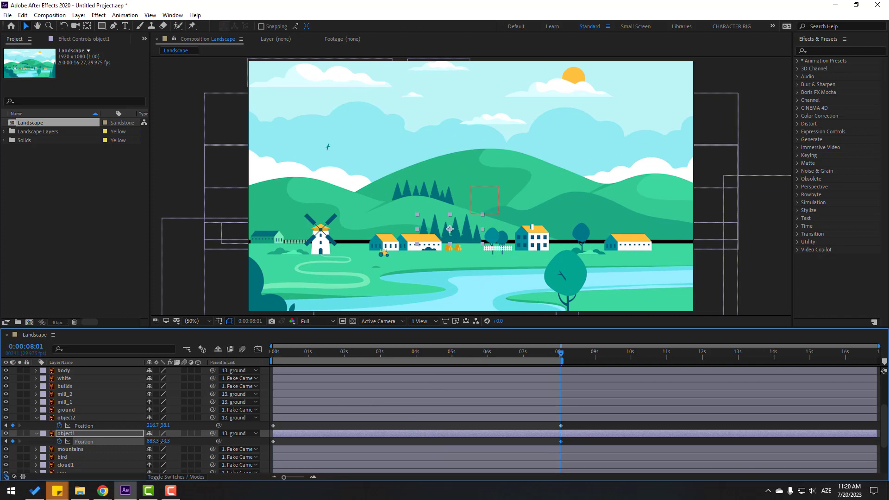
key("space")
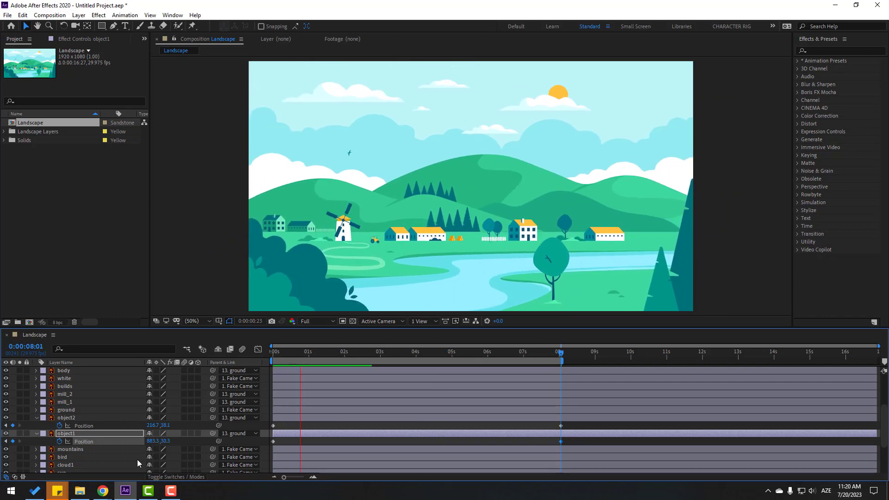
key("space")
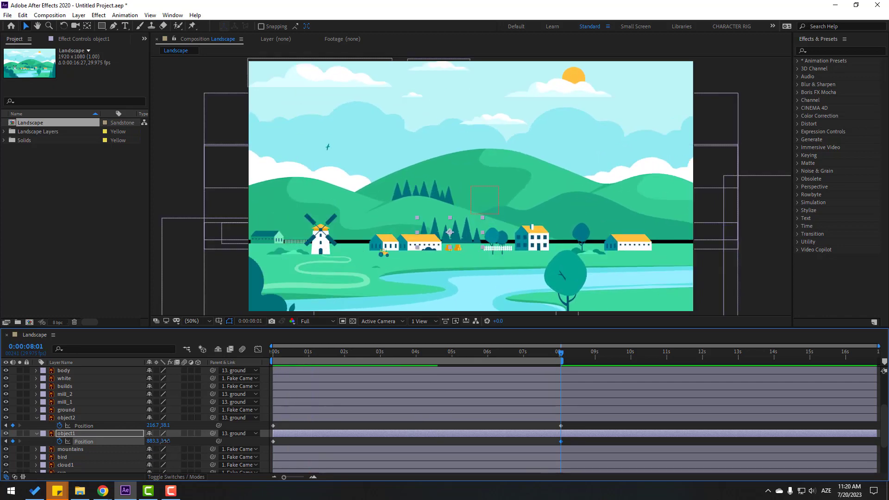
key("space")
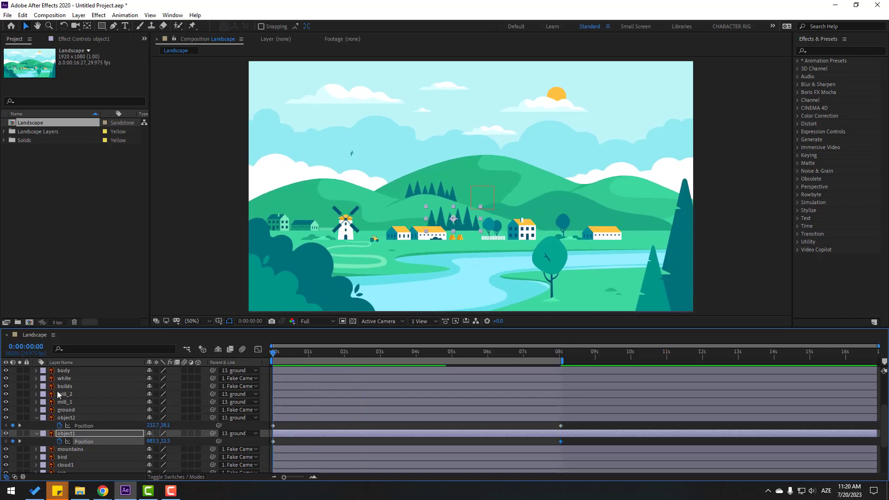
Step: Collapse the object2 and object1 properties, select the mountains layer, and toggle its visibility off and on to check it
left_click(37, 418)
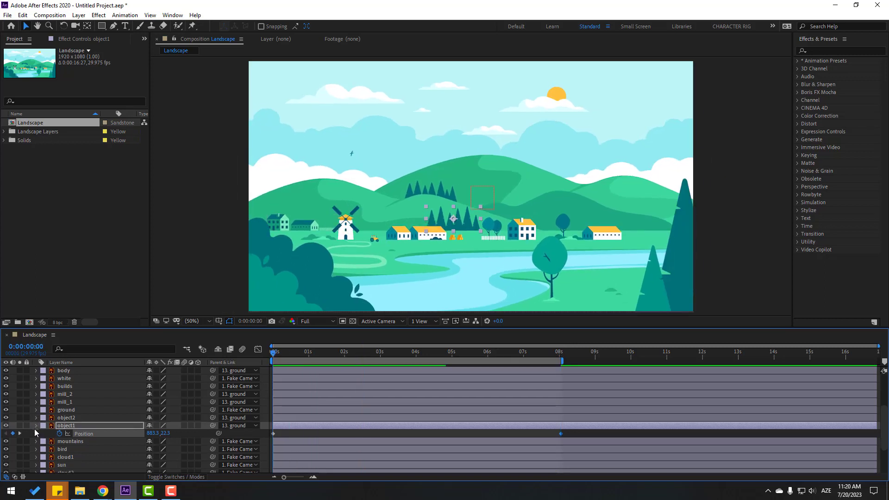
left_click(37, 426)
left_click(74, 433)
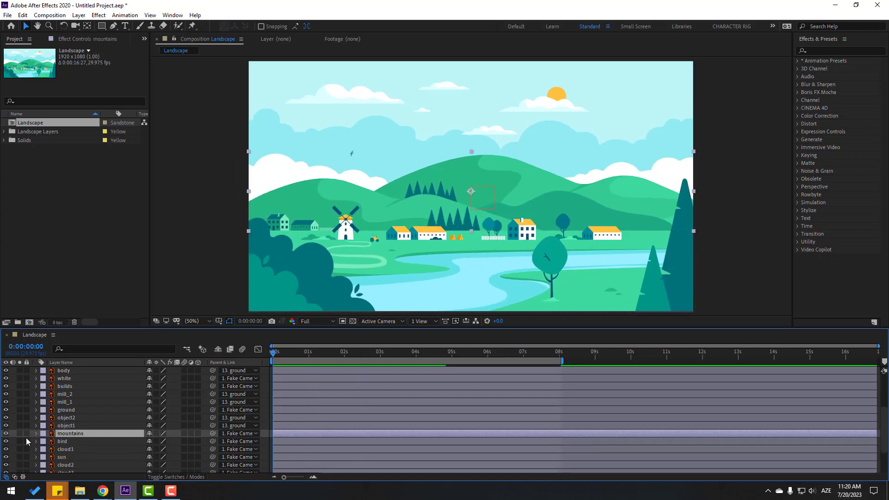
left_click(6, 434)
left_click(6, 434)
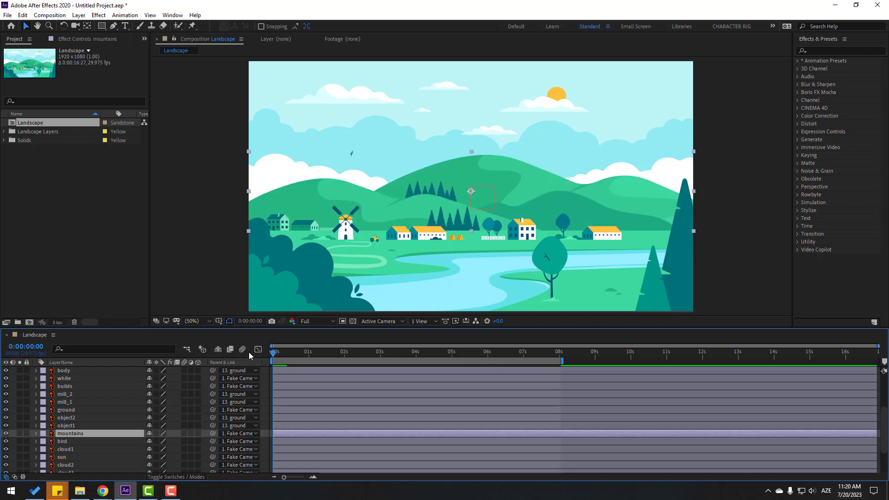
Step: Keyframe the mountains layer's position from 0 seconds to 0:00:08:01, lowering it to Y 50.2 at the end, and preview the move
key("p")
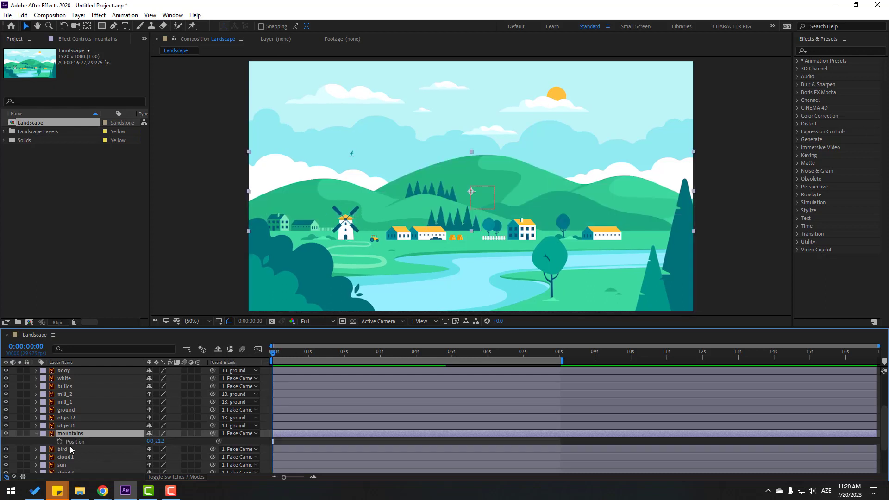
left_click(59, 442)
left_click_drag(285, 359, 560, 363)
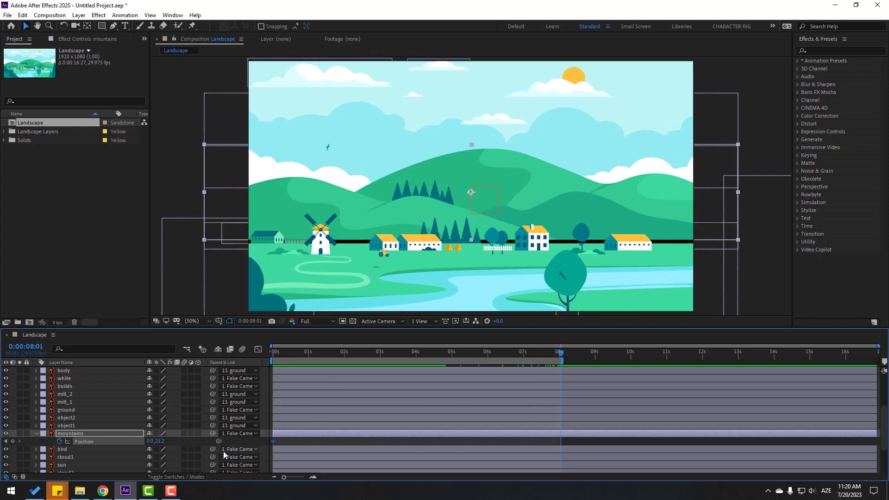
left_click_drag(159, 441, 170, 447)
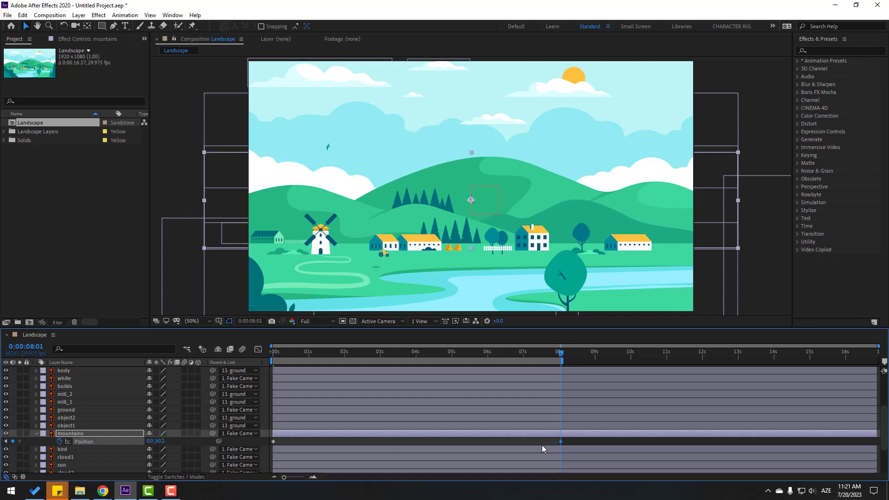
key("space")
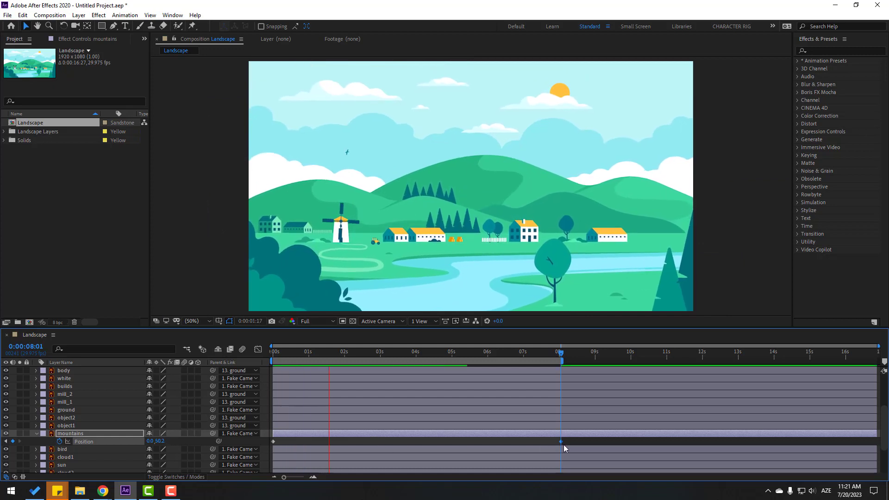
key("space")
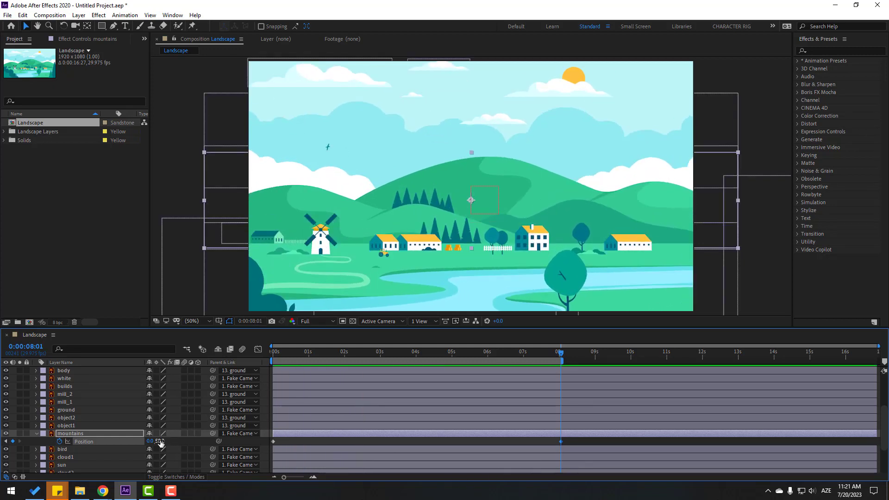
Step: Adjust the mountains' end position to Y 45.2, preview it, and return to 0 seconds with the layer's properties collapsed
left_click_drag(157, 441, 153, 442)
key("space")
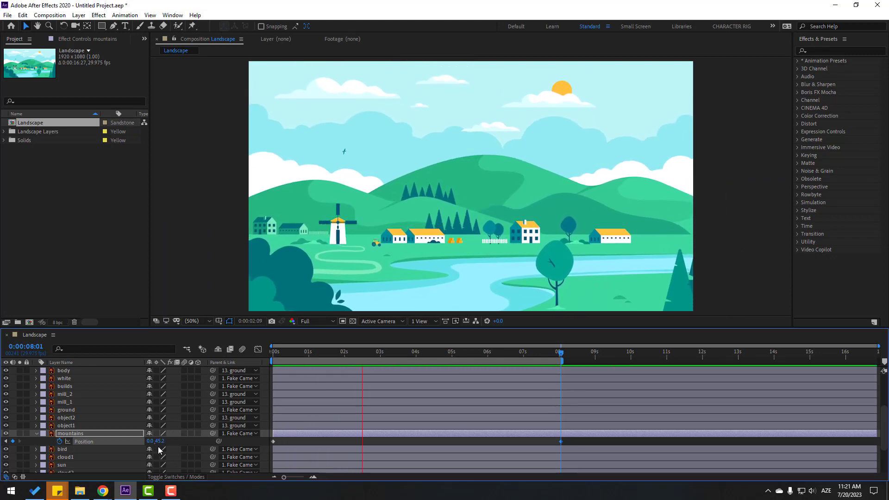
left_click(376, 355)
left_click_drag(377, 355, 271, 352)
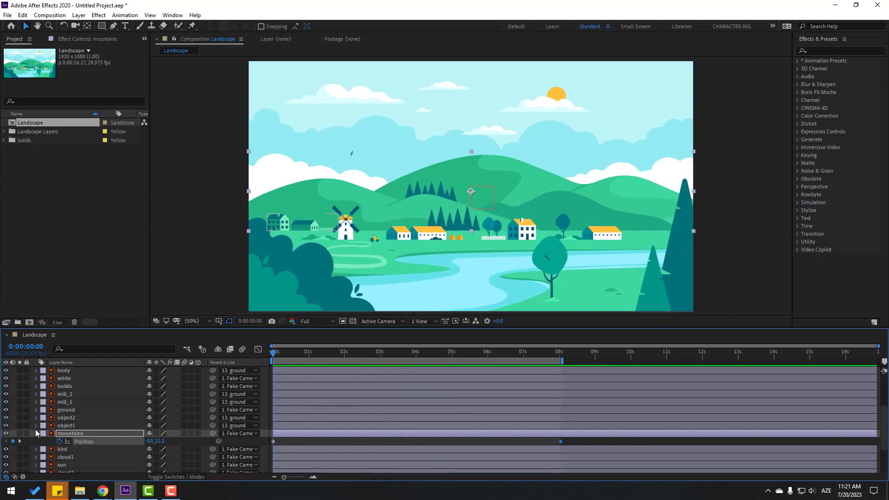
left_click(36, 434)
Step: Select the cloud1 to cloud5 layers and add Position keyframes to them at 0 seconds
scroll(66, 402, "down", 1)
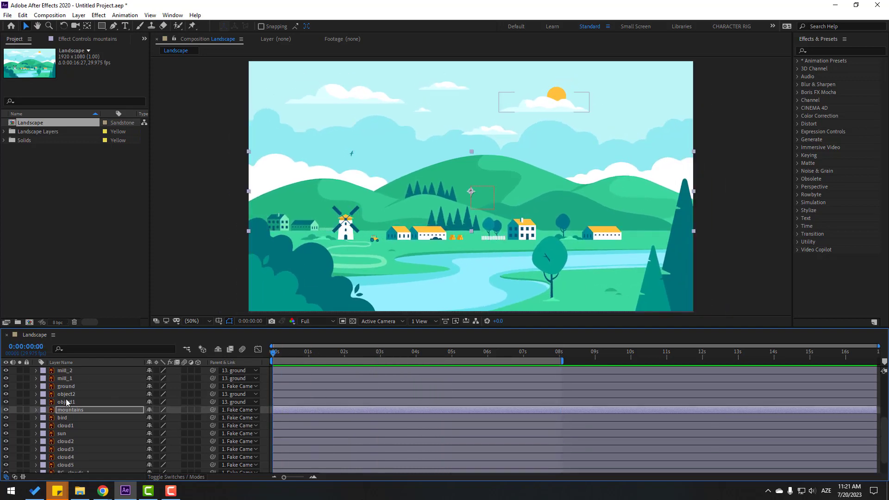
left_click(69, 426)
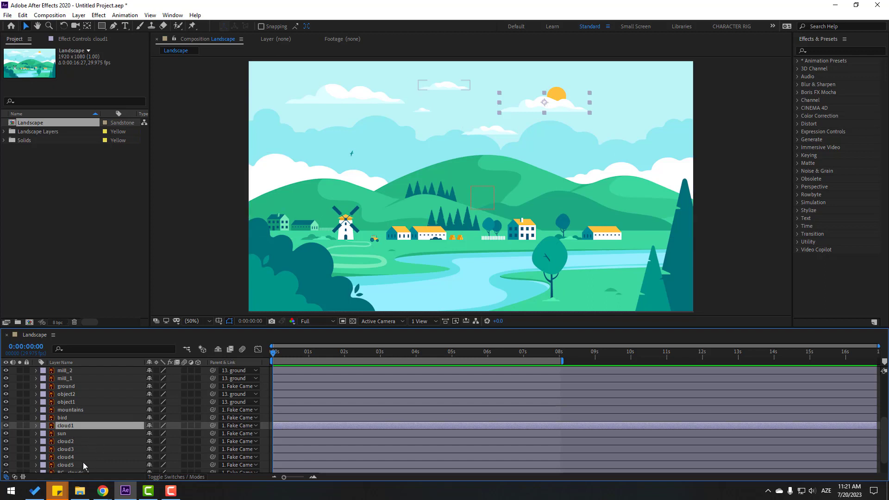
scroll(83, 462, "down", 1)
left_click(71, 422, "ctrl")
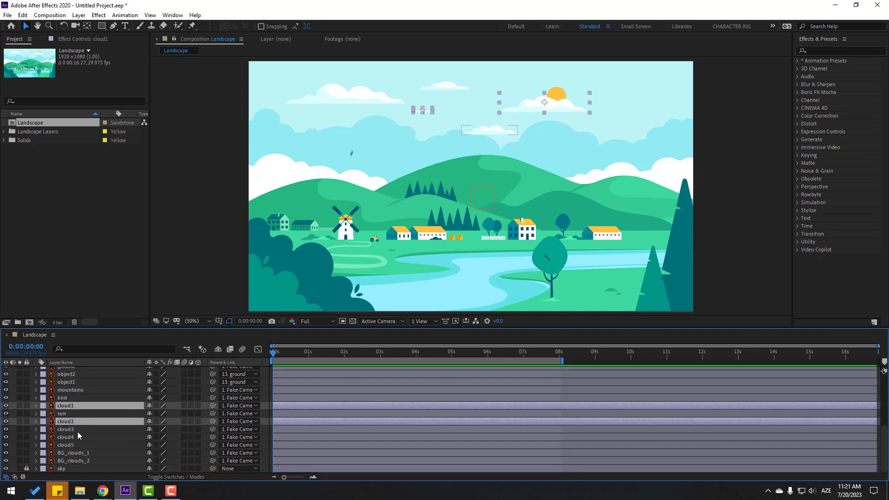
left_click(77, 430, "ctrl")
left_click(82, 437, "ctrl")
left_click(87, 445, "ctrl")
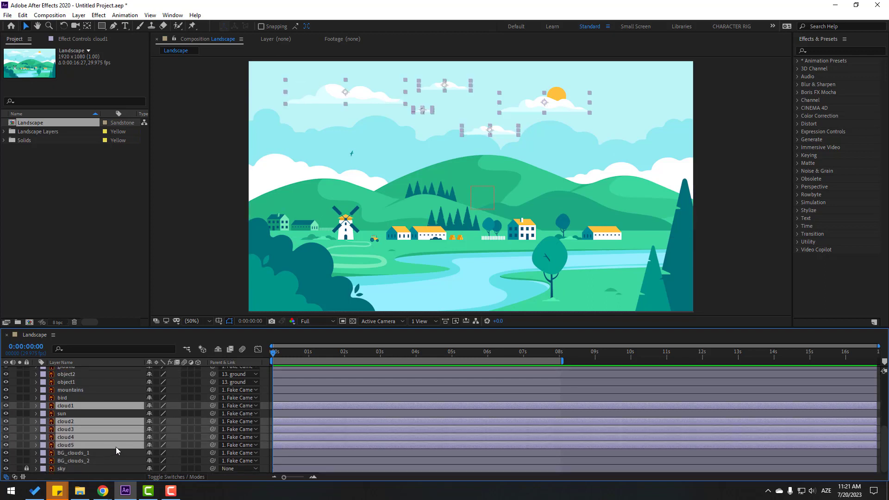
key("p")
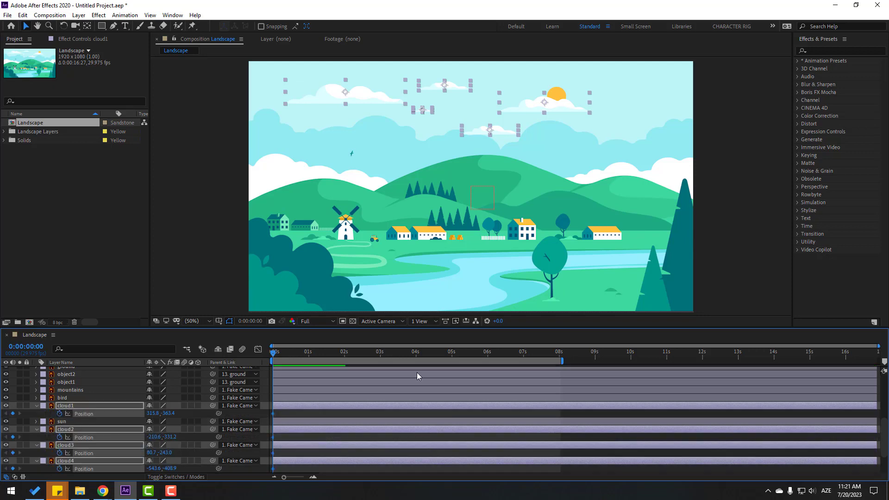
Step: At 0:00:08:01, shift the clouds horizontally: cloud1 to X 364.8, cloud2 to X -262.6, cloud3 to X 189.7 and cloud4 to X -624.6
left_click(563, 356)
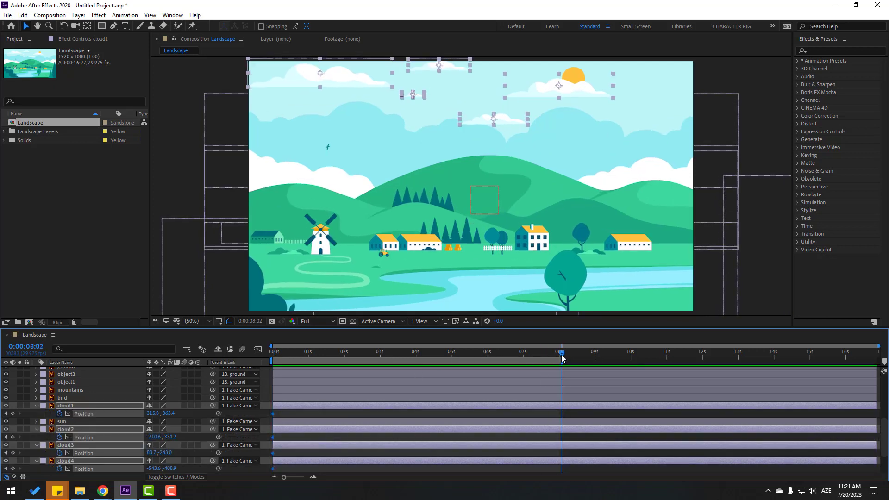
left_click(560, 354)
left_click(572, 413)
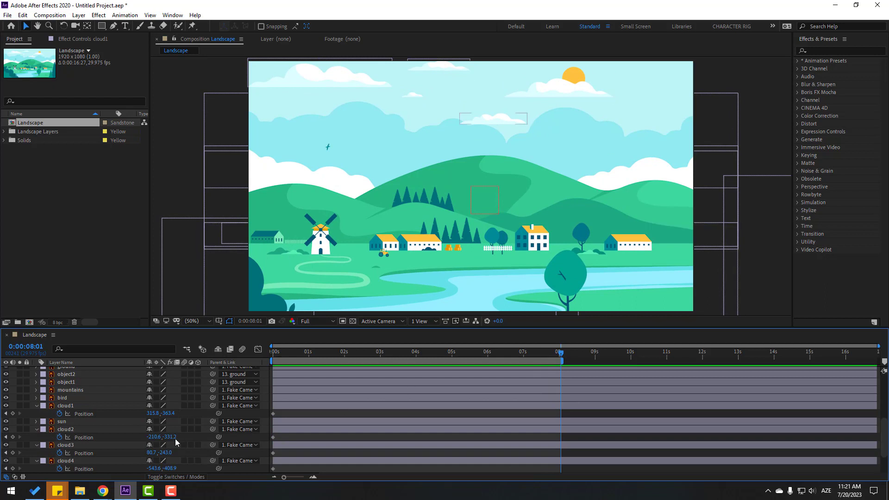
left_click_drag(153, 413, 70, 446)
left_click(67, 429)
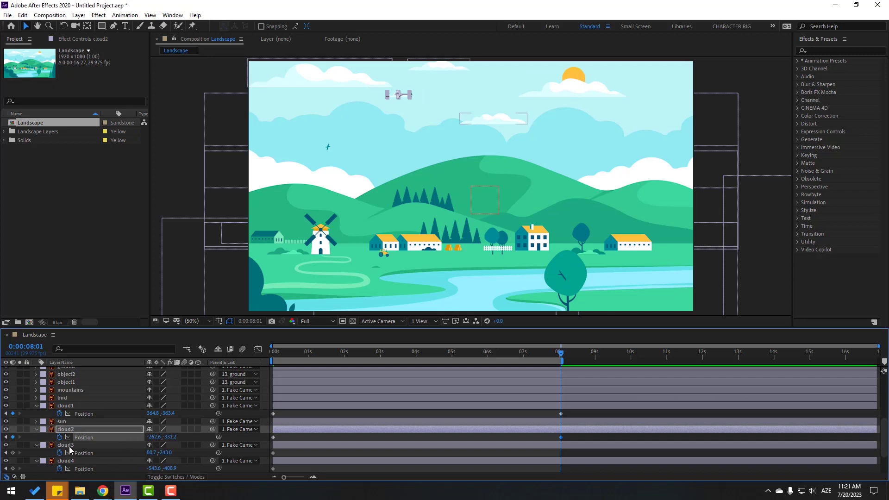
left_click(65, 445)
left_click_drag(151, 453, 114, 467)
key("ctrl+Down")
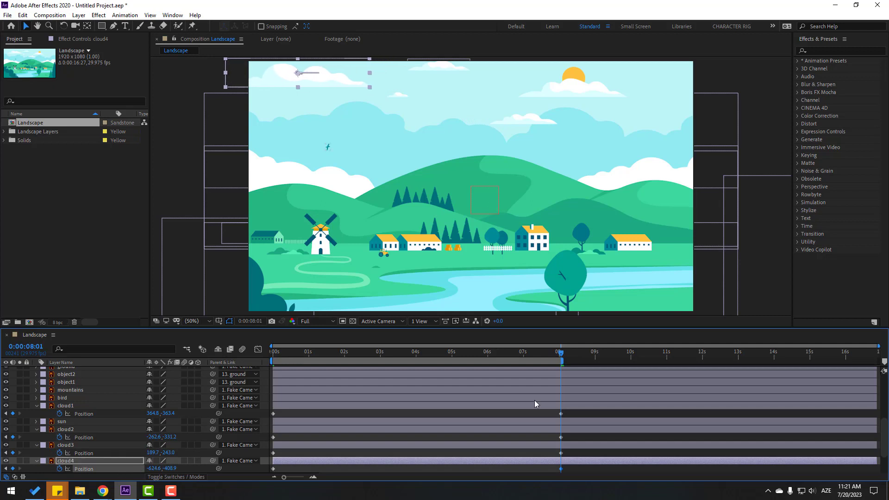
Step: Preview the cloud movement, return to 0 seconds and collapse the cloud layers' properties
key("space")
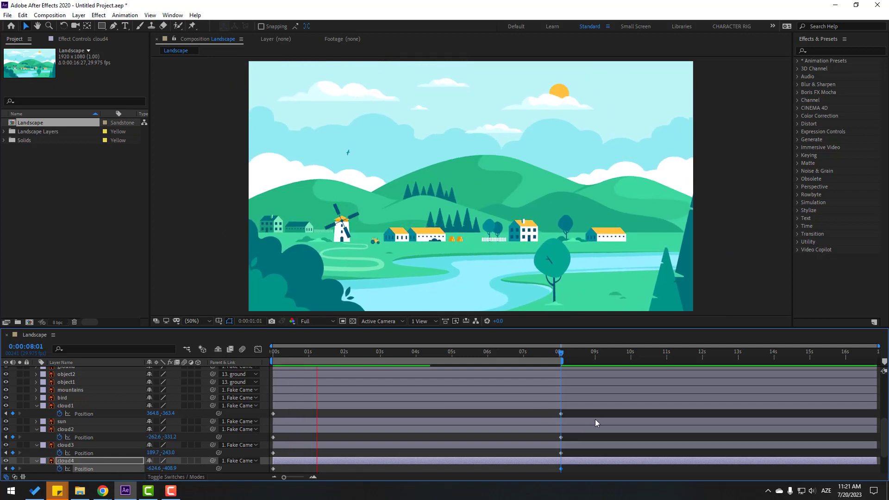
left_click(559, 354)
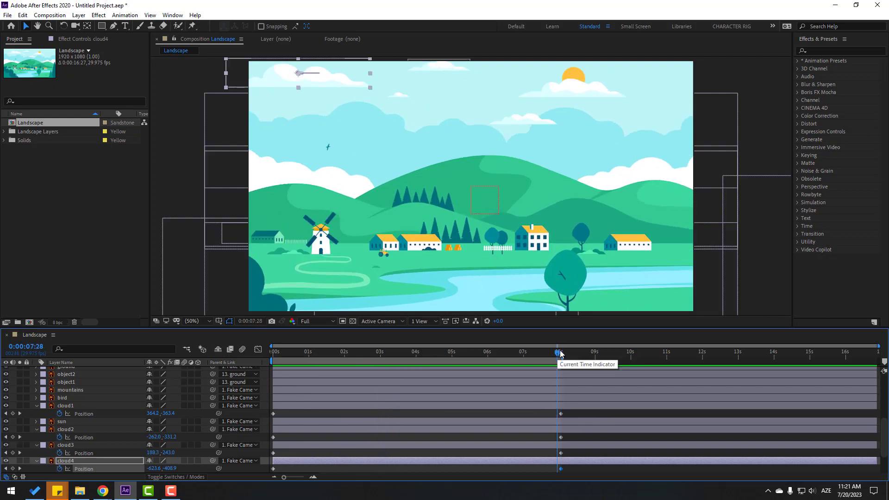
left_click_drag(559, 355, 274, 357)
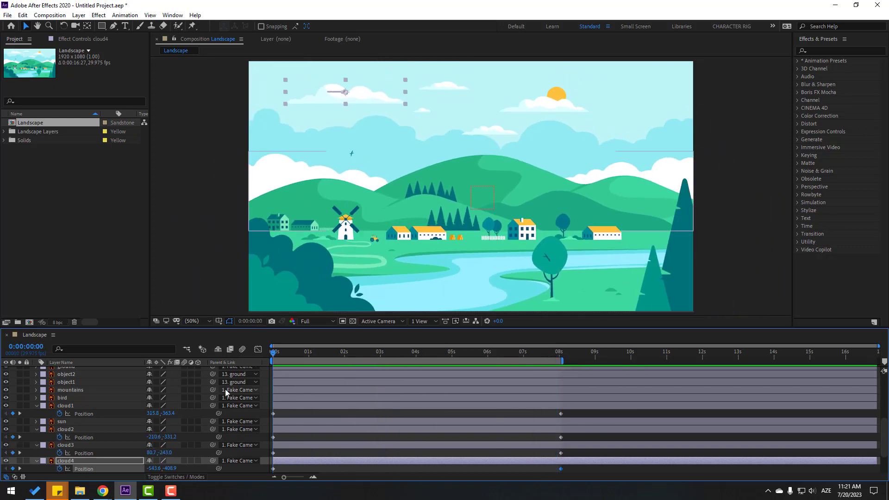
left_click(36, 421)
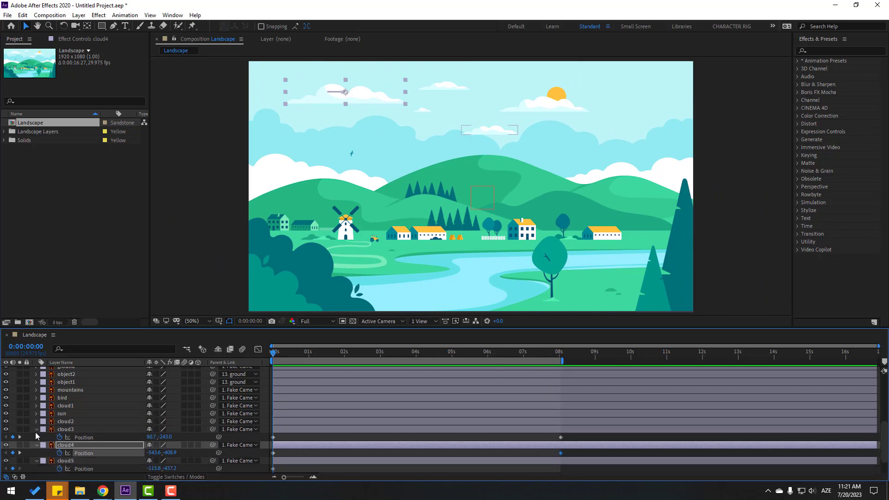
left_click(36, 430)
left_click(37, 438)
left_click(36, 445)
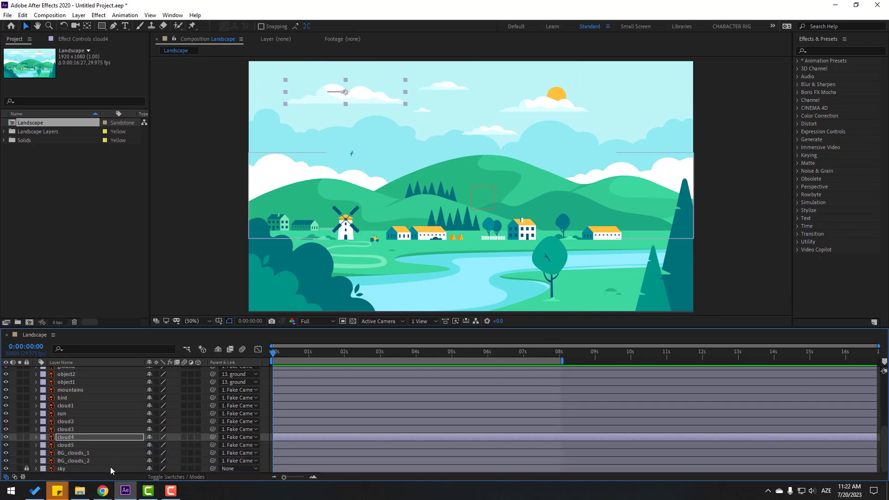
Step: Add Position keyframes at 0 seconds to the BG_clouds_1 and BG_clouds_2 layers
left_click(74, 454)
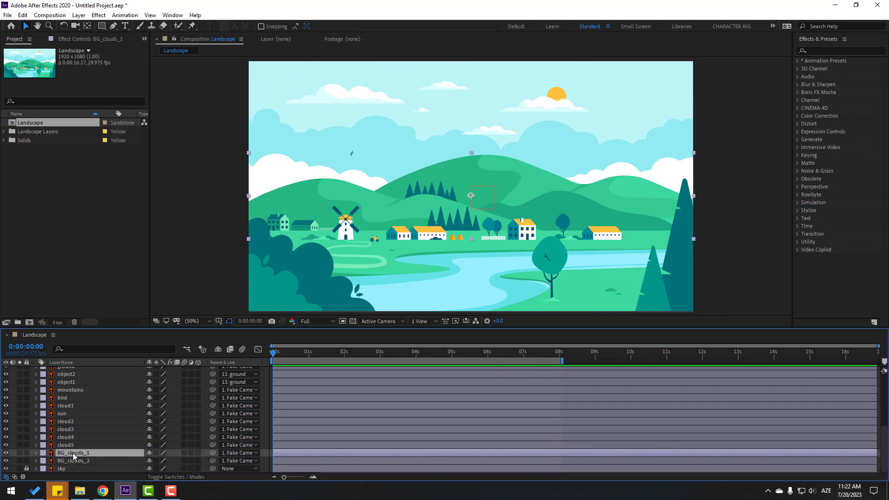
left_click(86, 468, "ctrl")
key("p")
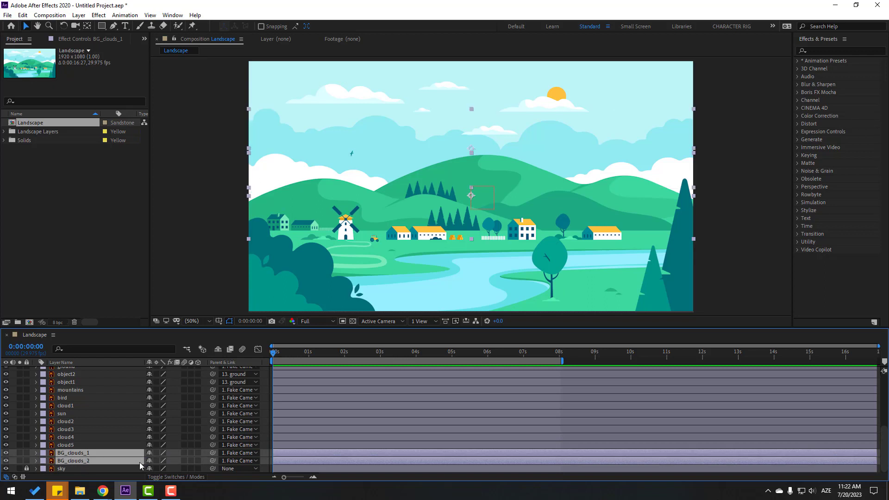
scroll(132, 428, "down", 1)
left_click(59, 445)
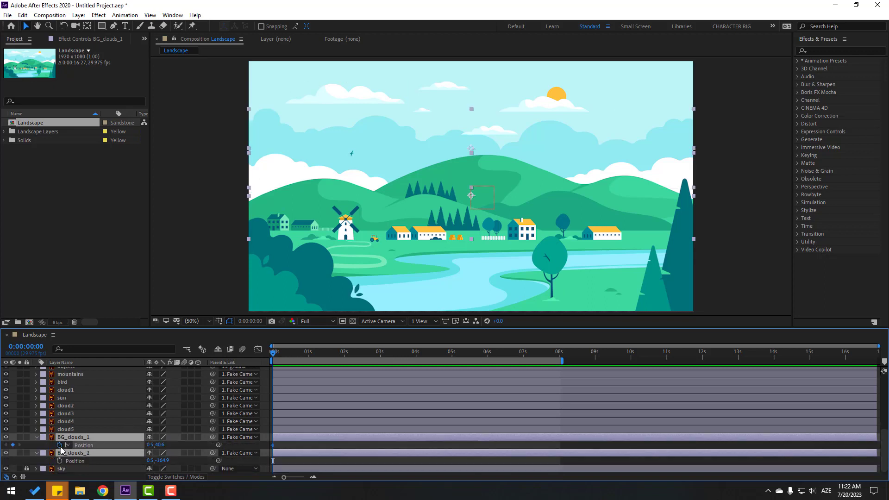
Step: At 0:00:08:01, lower BG_clouds_1 to Y 78.6 and BG_clouds_2 to Y -133.9, and preview the animation
left_click_drag(274, 354, 565, 360)
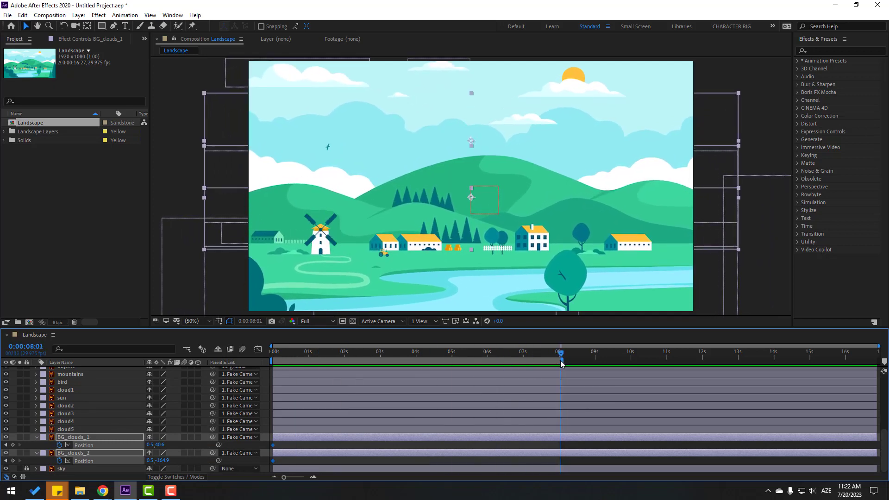
left_click(434, 445)
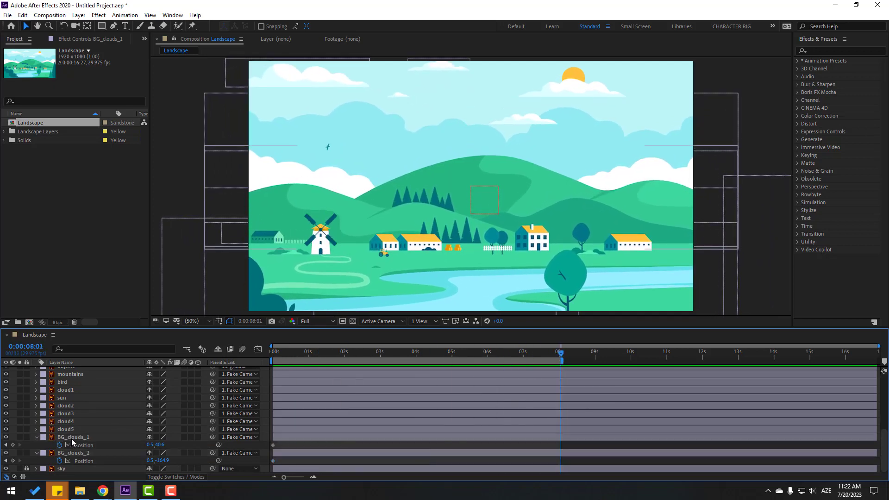
left_click(72, 439)
left_click_drag(160, 446, 175, 461)
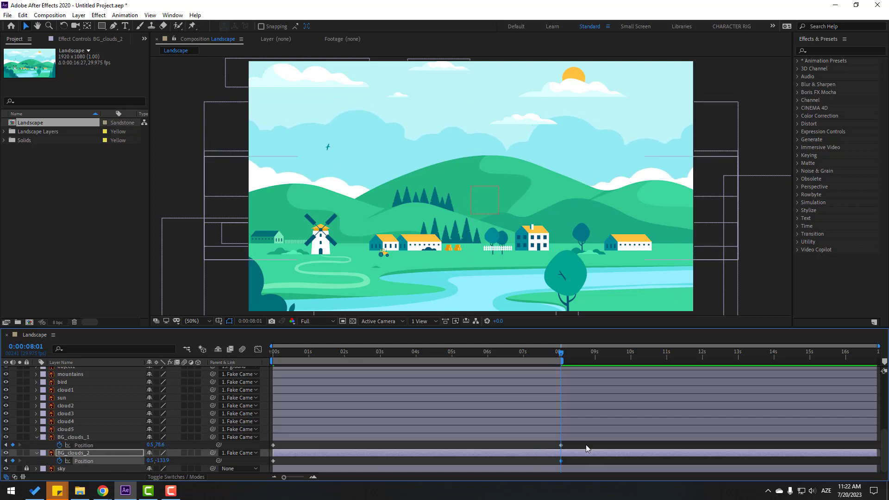
left_click(585, 445)
key("space")
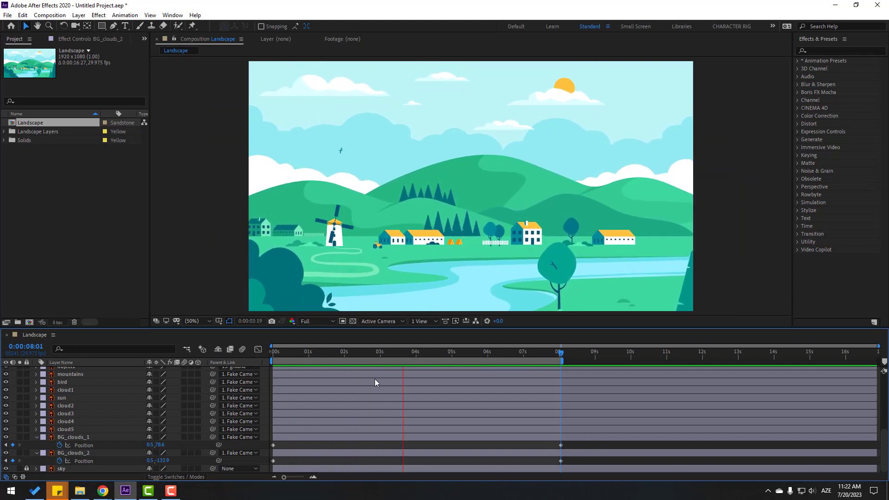
Step: At 0 seconds, move the T-1 tree crown's anchor point down to where the crown meets its trunk
left_click(273, 354)
scroll(101, 427, "up", 3)
scroll(110, 430, "up", 2)
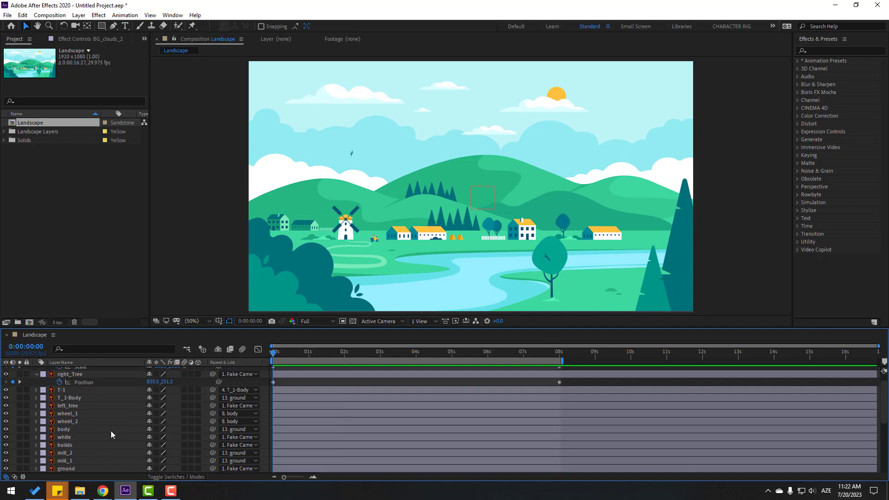
left_click(62, 391)
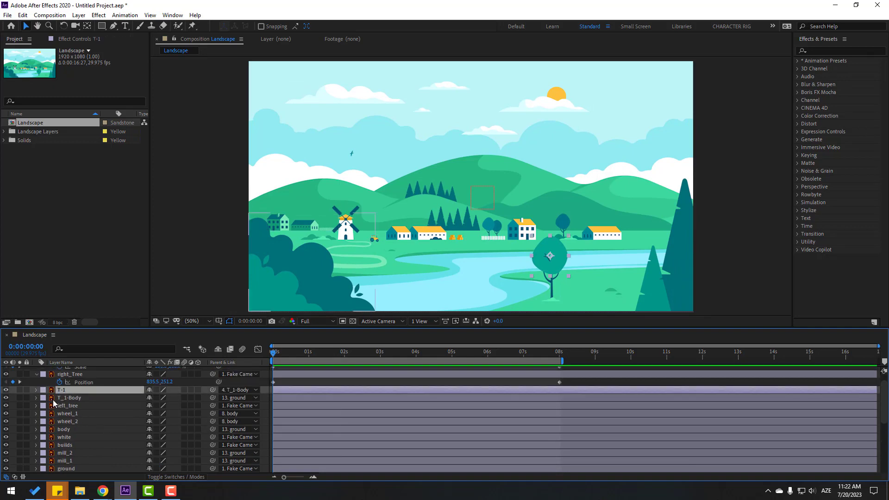
scroll(560, 280, "up", 1)
left_click_drag(578, 278, 409, 167)
scroll(410, 167, "up", 1)
left_click_drag(357, 264, 396, 237)
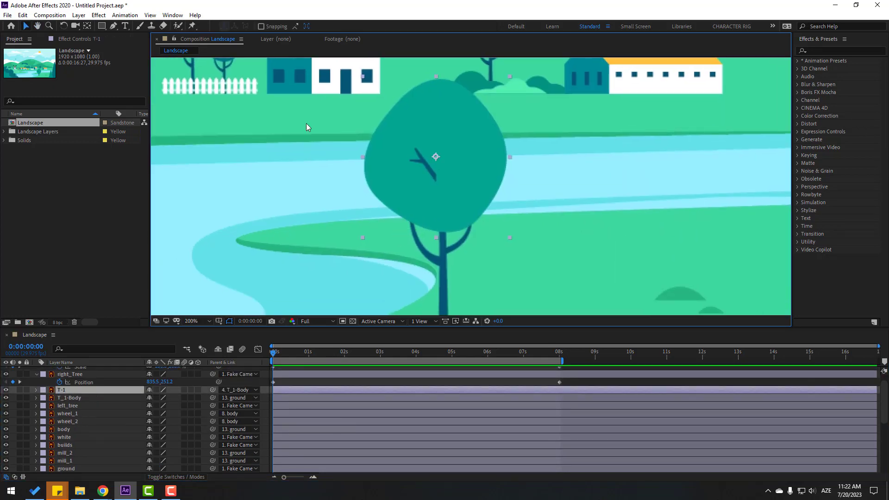
left_click(87, 26)
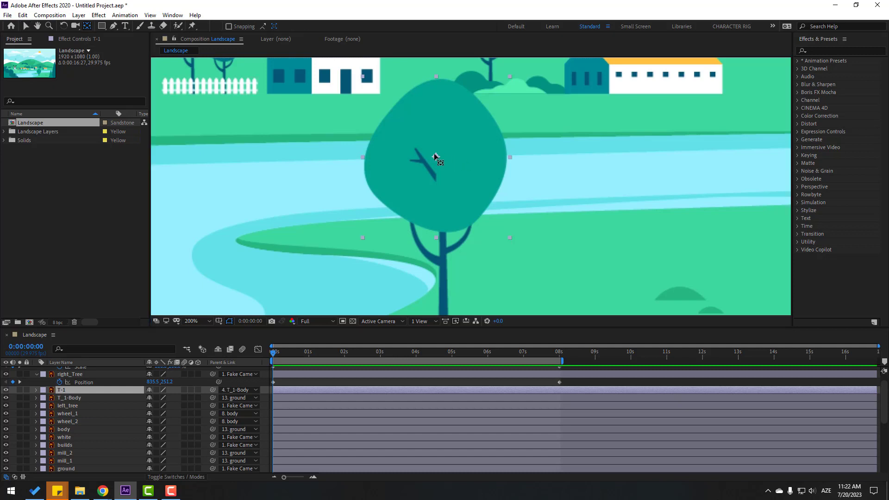
left_click_drag(436, 157, 443, 205)
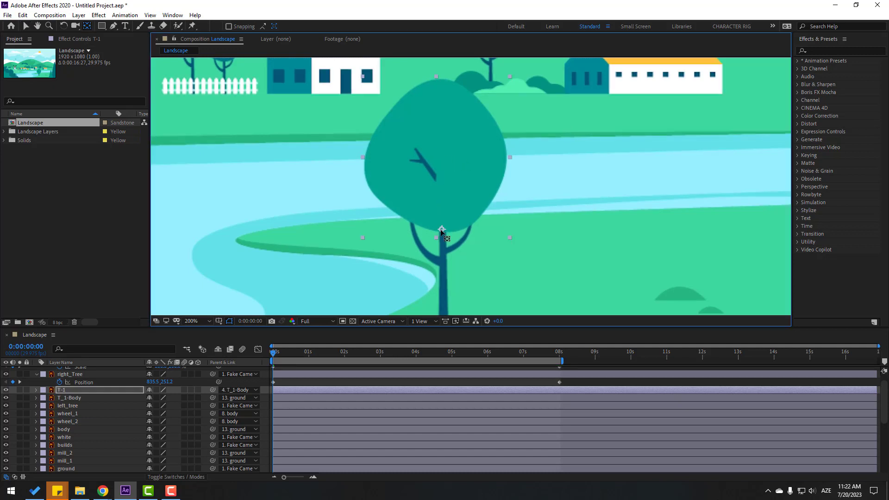
key("v")
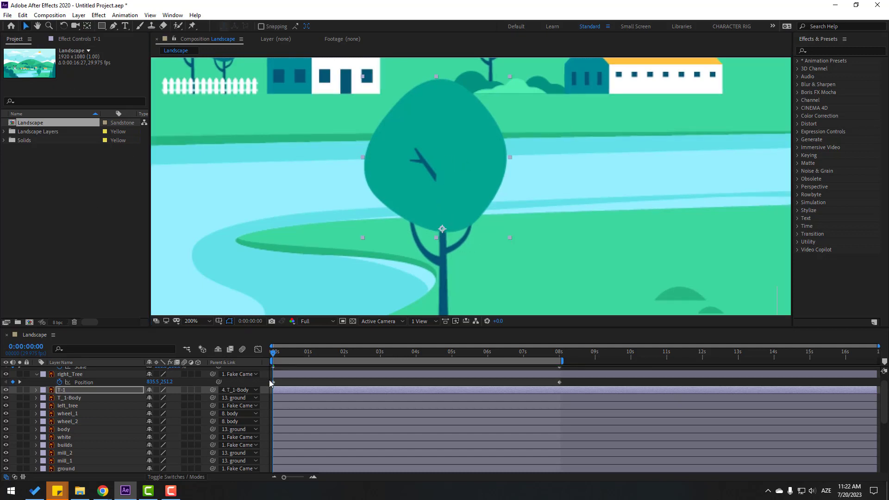
Step: Add a Rotation keyframe at 0 seconds to the T-1 layer and set its rotation to 6°
key("r")
left_click(58, 397)
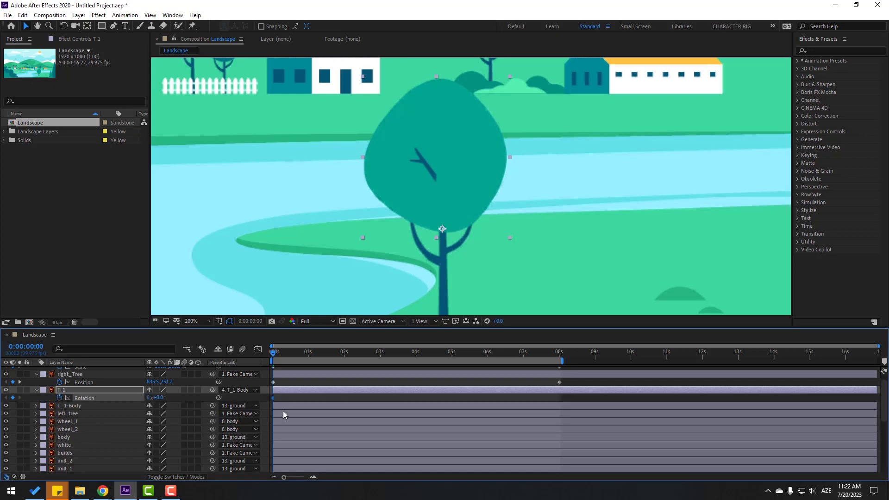
left_click(161, 401)
type("3")
key("Return")
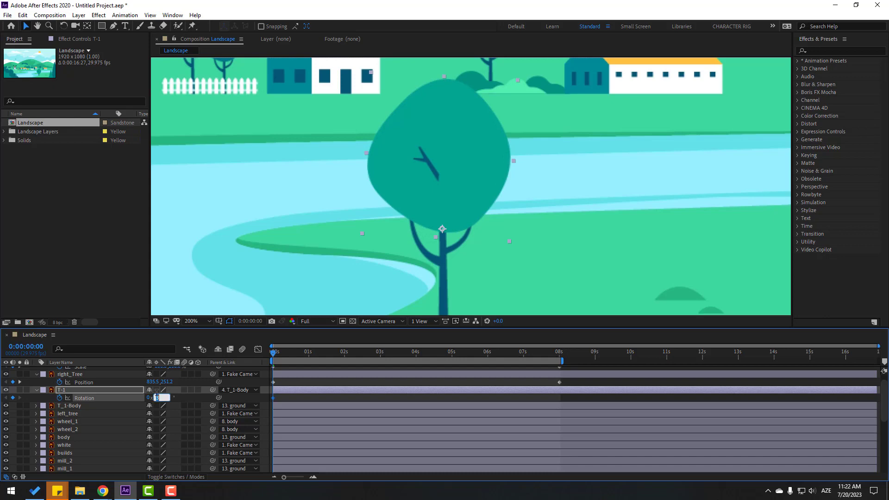
type("6")
key("Return")
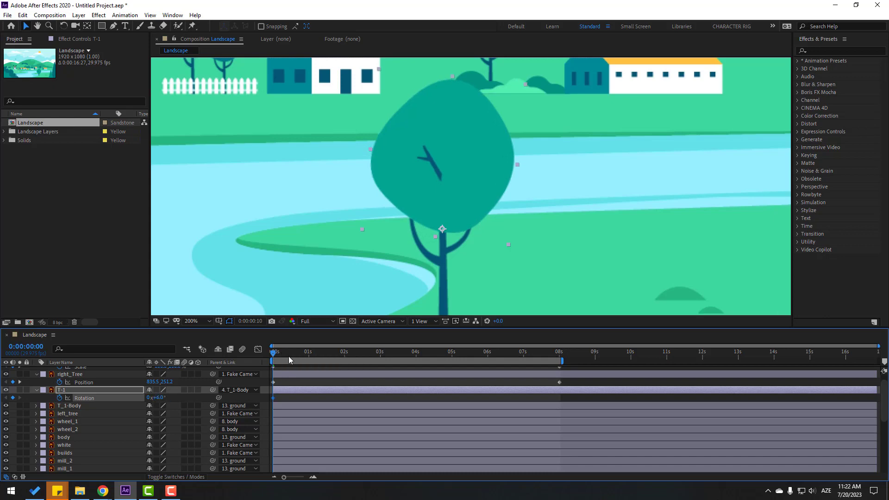
Step: Set the T-1 layer's rotation to -4° at 0:00:00:10
left_click(285, 355)
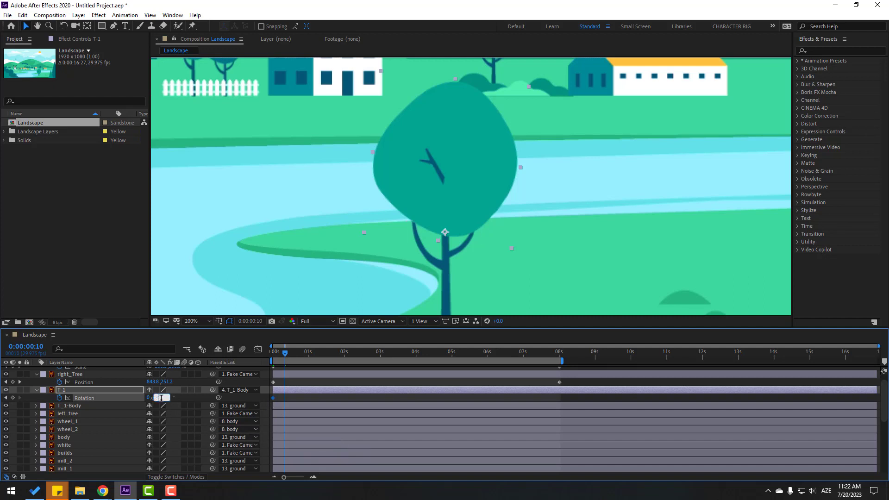
key("Return")
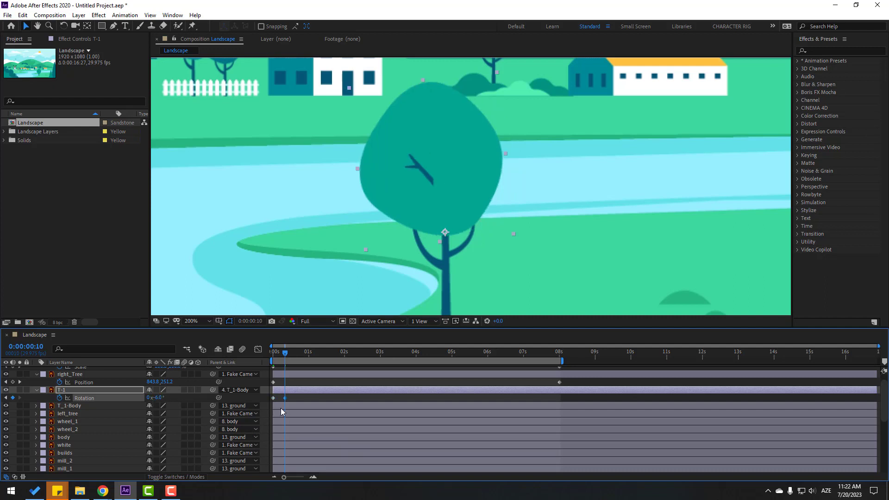
left_click(158, 398)
type("-4")
key("Return")
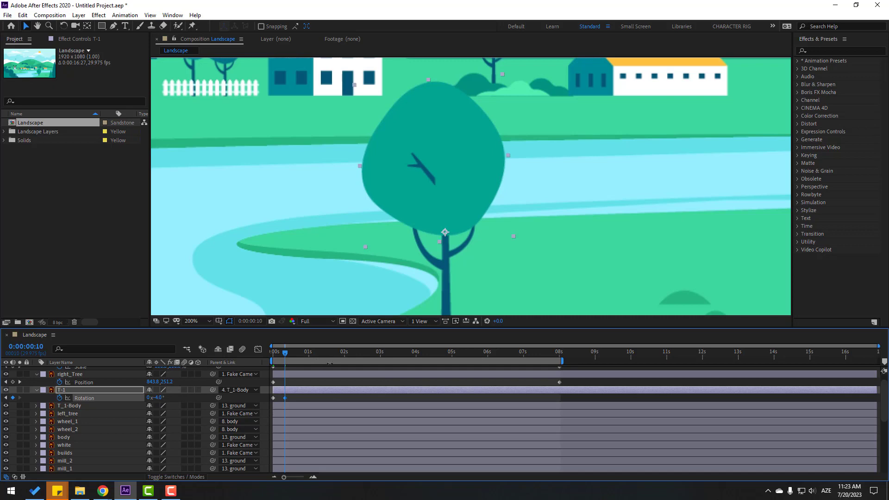
Step: Copy T-1's first Rotation keyframe to 0:00:00:20
key("shift+Page_Down")
left_click(274, 397)
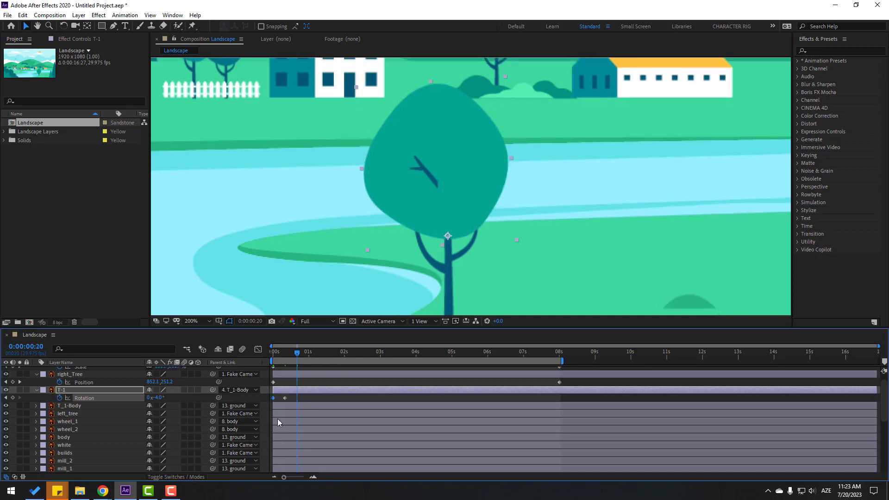
key("ctrl+v")
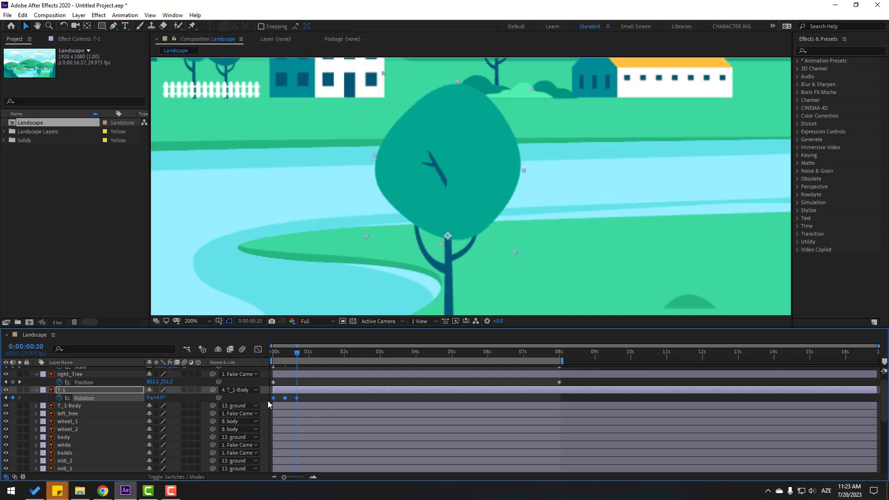
Step: Apply Easy Ease to T-1's three Rotation keyframes and stretch their spacing so the last falls at about 0:00:01:10
right_click(273, 398)
mouse_move(352, 392)
left_click(412, 422)
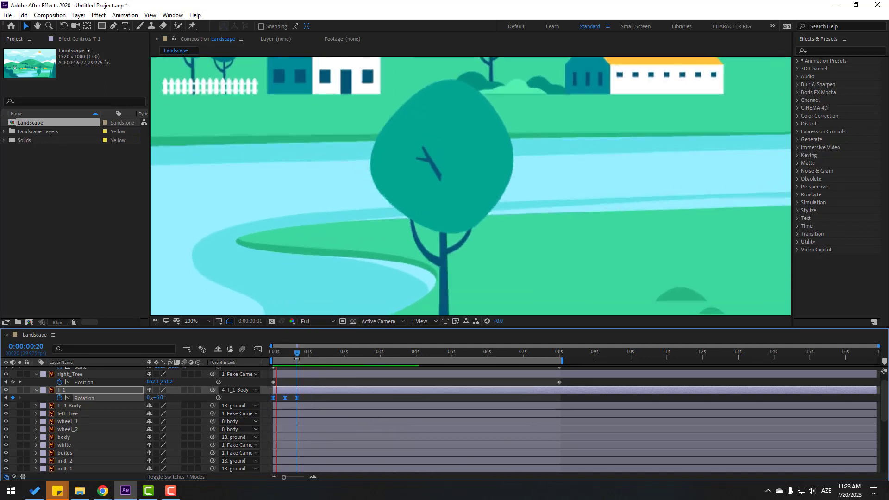
key("space")
left_click_drag(267, 402, 321, 399)
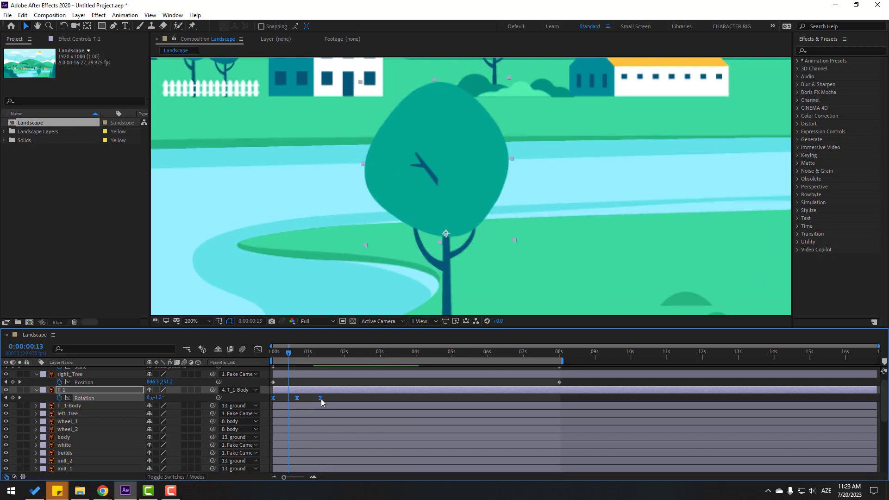
Step: Add the expression loopOutDuration(type = "cycle", duration = 0) to T-1's Rotation
left_click(60, 399, "alt")
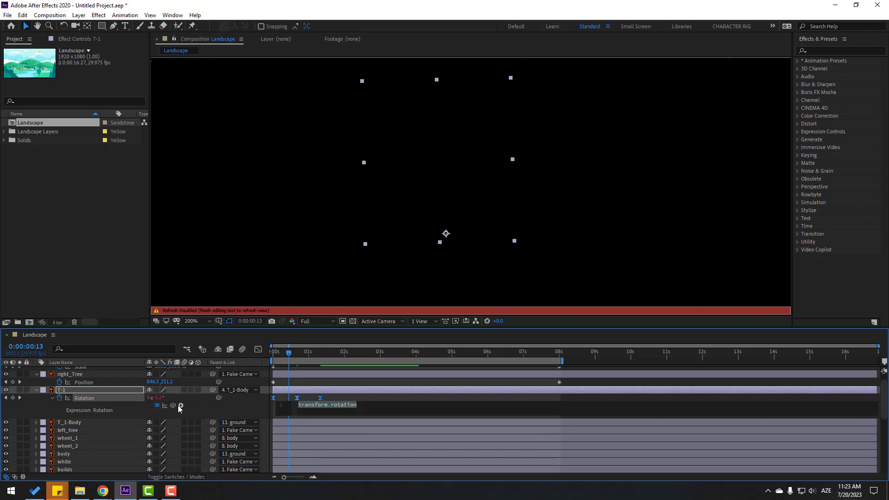
left_click(181, 406)
mouse_move(249, 350)
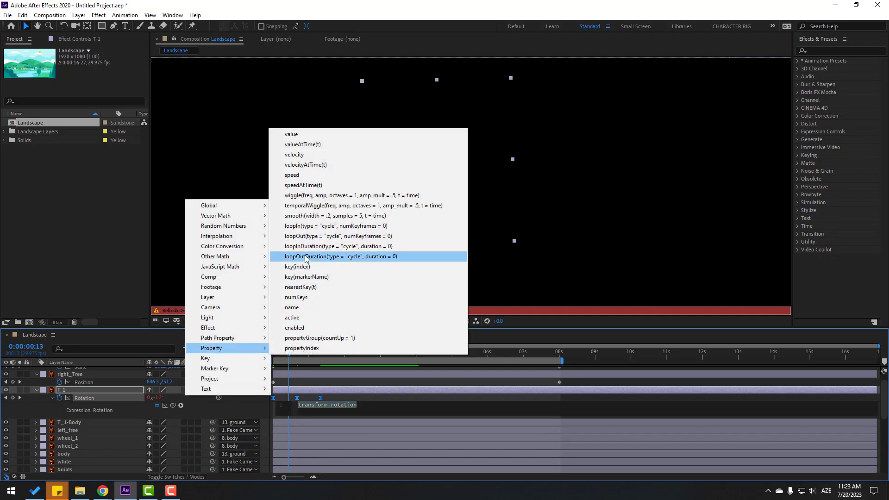
left_click(371, 258)
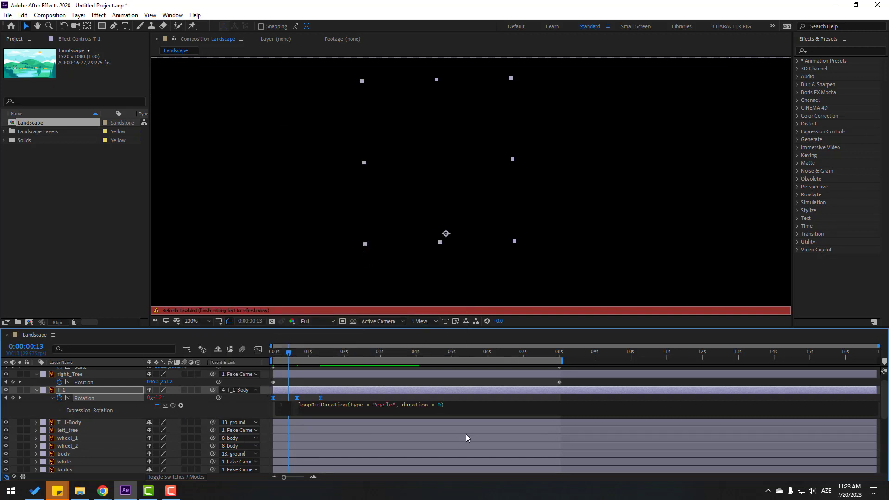
left_click(483, 396)
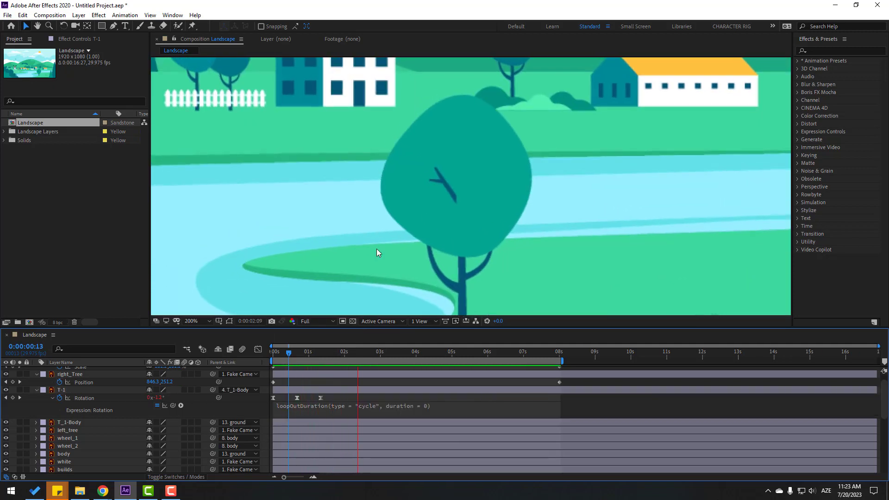
Step: Slow the tree's sway by stretching T-1's Rotation keyframes until the last is at about 0:00:02:10, and preview the animation
scroll(376, 249, "down", 1)
left_click(367, 354)
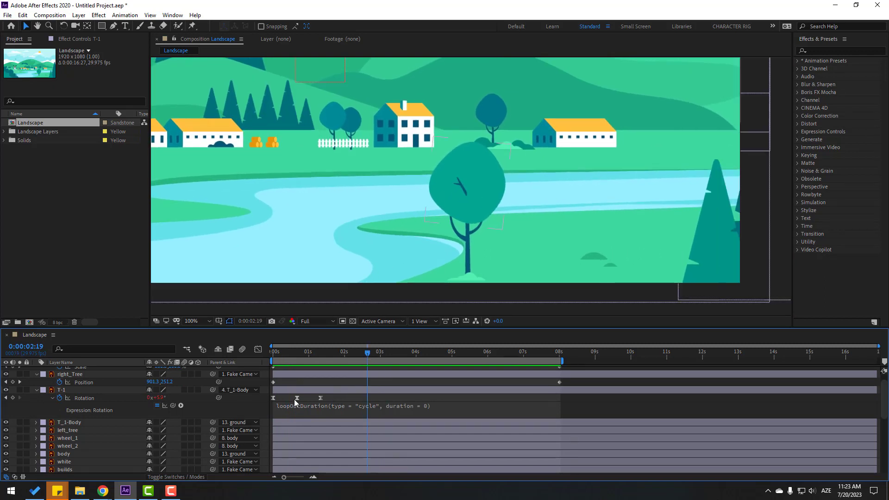
left_click_drag(337, 395, 268, 405)
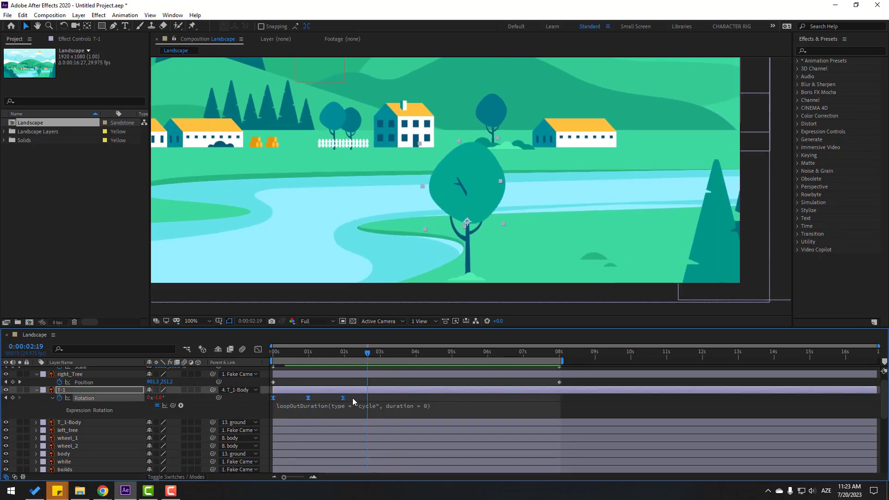
left_click_drag(343, 398, 356, 398)
key("space")
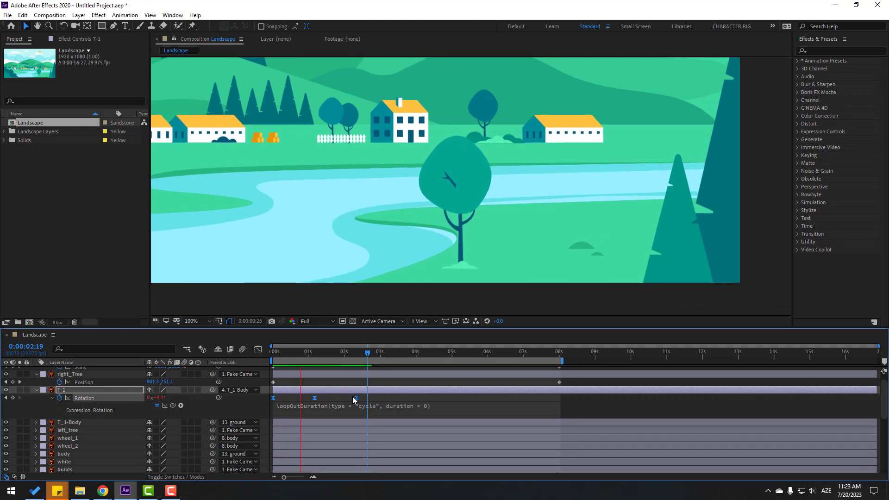
scroll(312, 268, "down", 1)
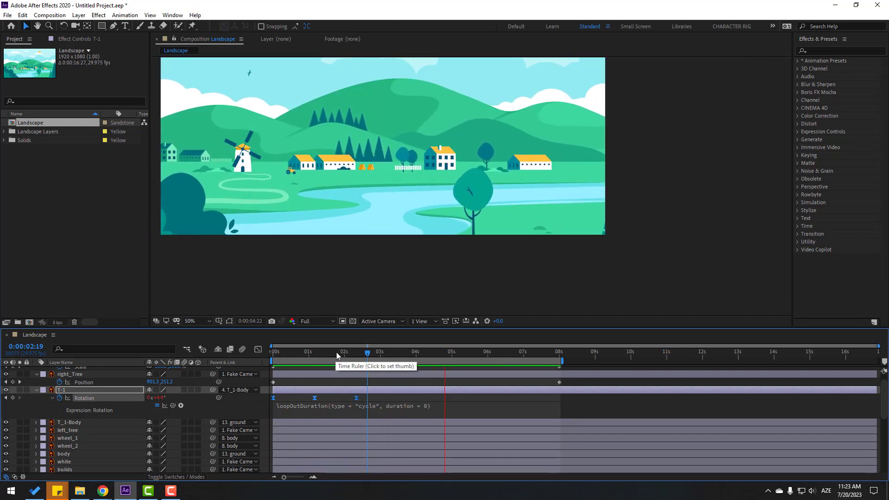
key("space")
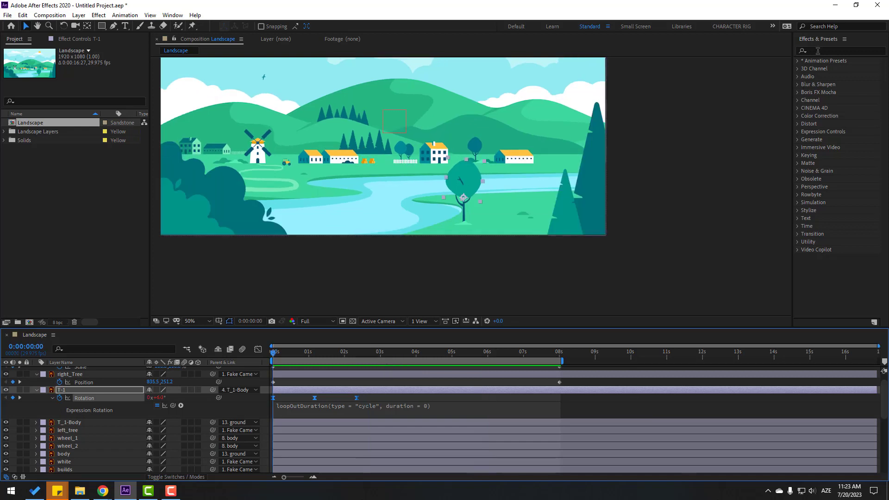
Step: Find the Wave Warp effect and apply it to the T-1 layer
left_click(819, 51)
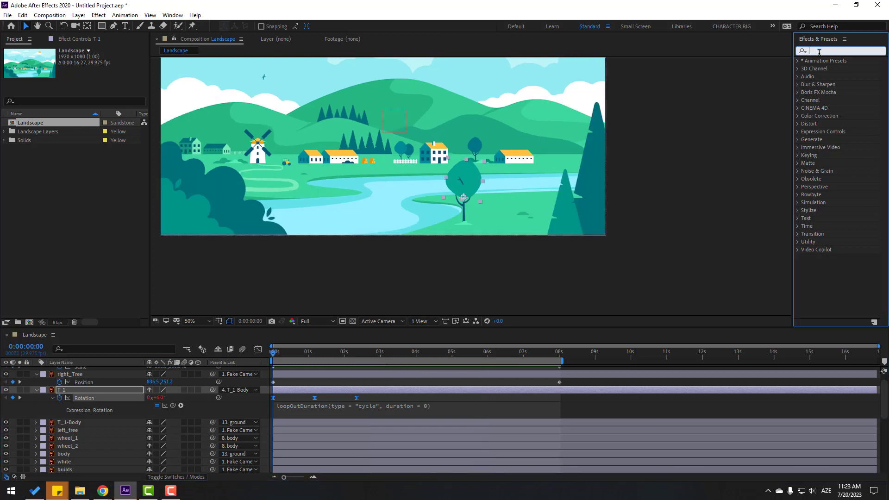
key("alt+shift")
type("wave")
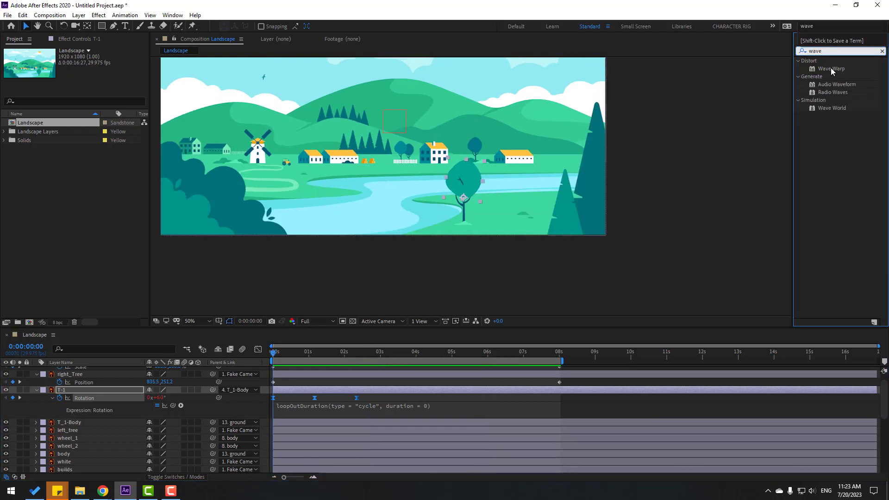
left_click_drag(832, 69, 73, 394)
Step: Set T-1's Wave Warp Wave Height to 7 and preview the distortion
scroll(470, 181, "up", 2)
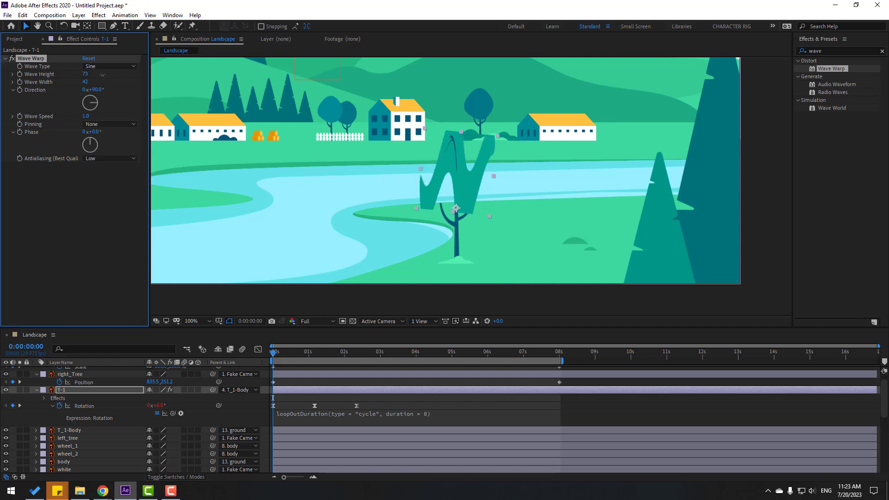
left_click_drag(87, 76, 86, 79)
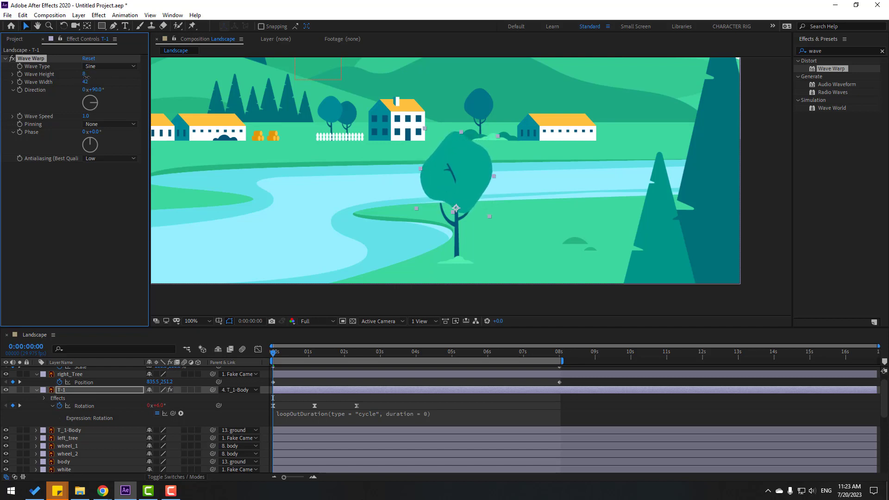
left_click(296, 389)
key("space")
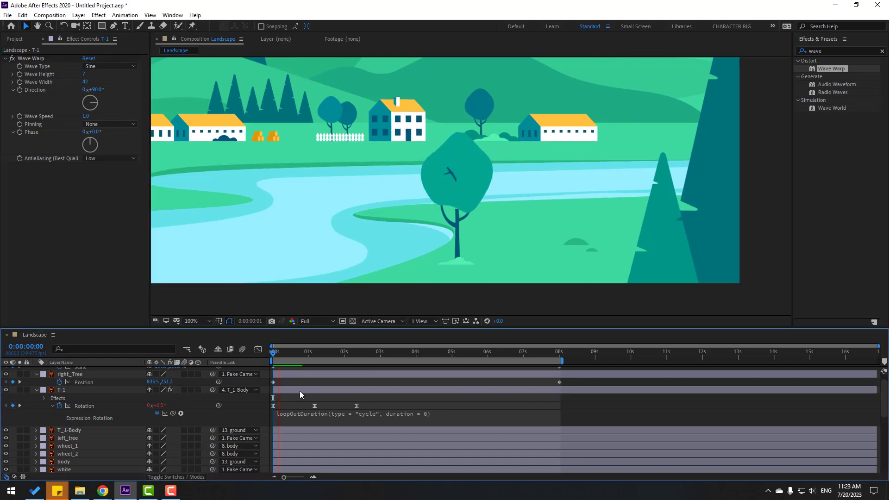
Step: Set T-1's Wave Warp Wave Width to 60 and preview the animation
left_click_drag(85, 82, 152, 92)
left_click(89, 82)
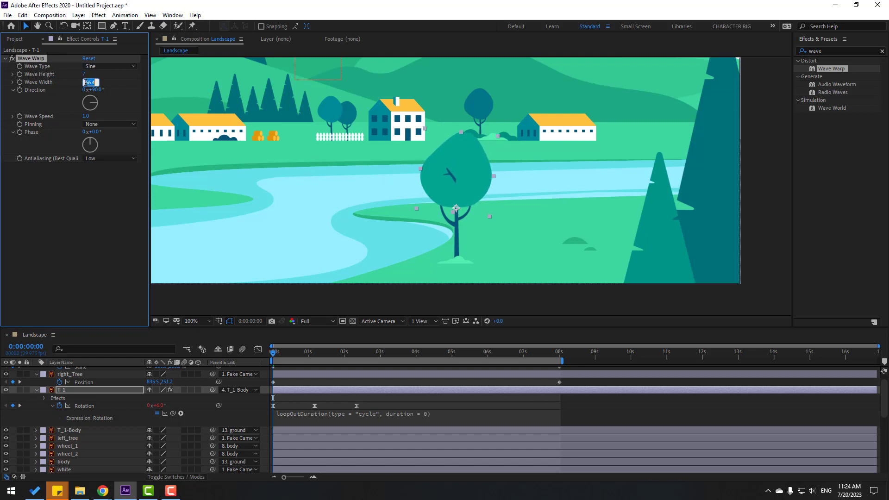
type("60")
key("Return")
key("space")
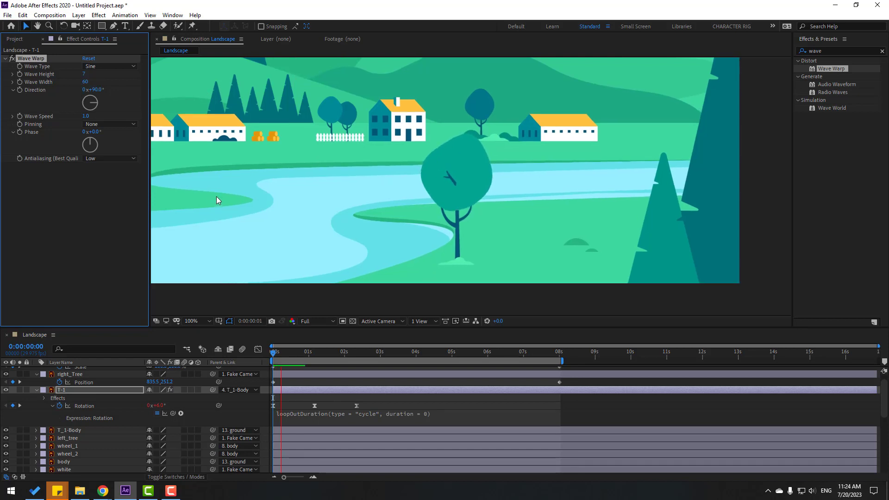
key("space")
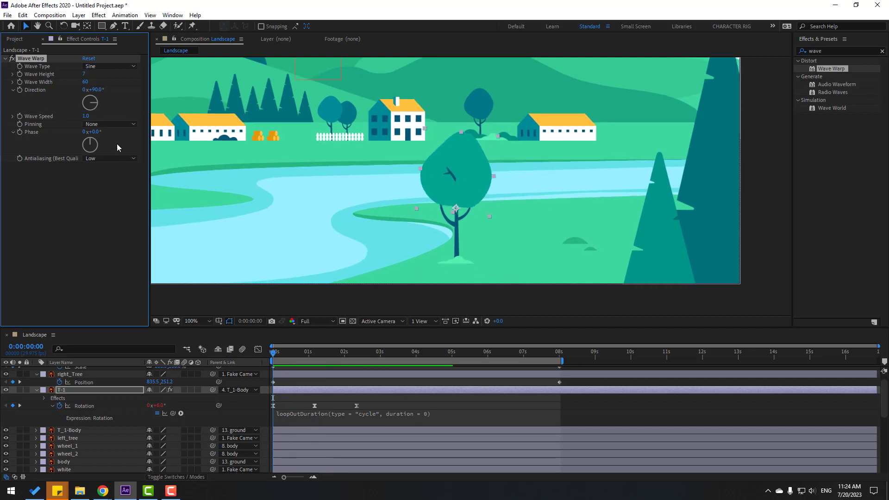
Step: Try Wave Speed values of 0.1 and 0.8 for T-1's Wave Warp
left_click(86, 116)
type("0.1")
key("Return")
left_click(87, 116)
type("0.8")
key("Return")
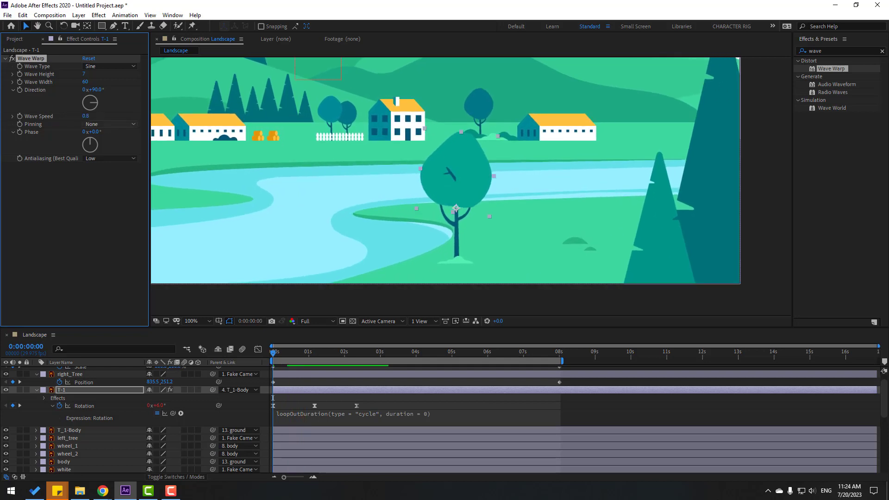
Step: Set T-1's Wave Warp Wave Speed to 0.3
left_click(96, 117)
type("0.3")
key("Return")
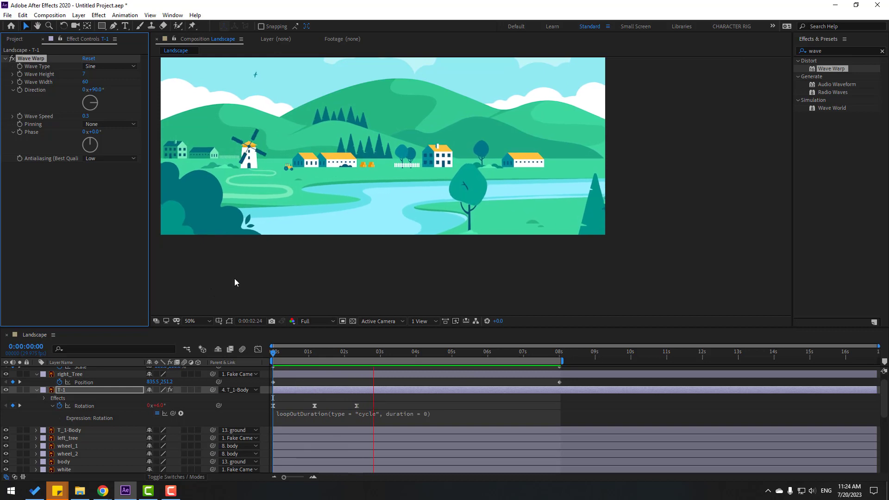
Step: Fit the composition to the viewer and solo the bird layer
left_click(199, 321)
left_click(210, 165)
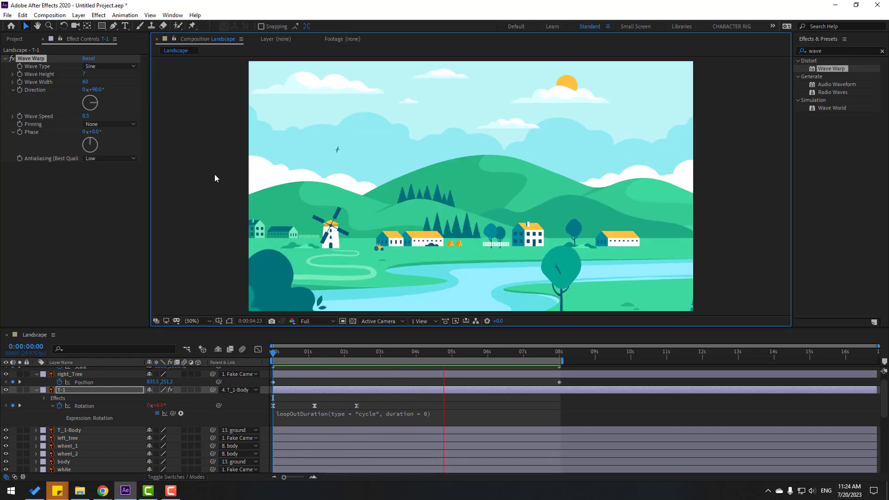
left_click(382, 375)
scroll(109, 421, "down", 5)
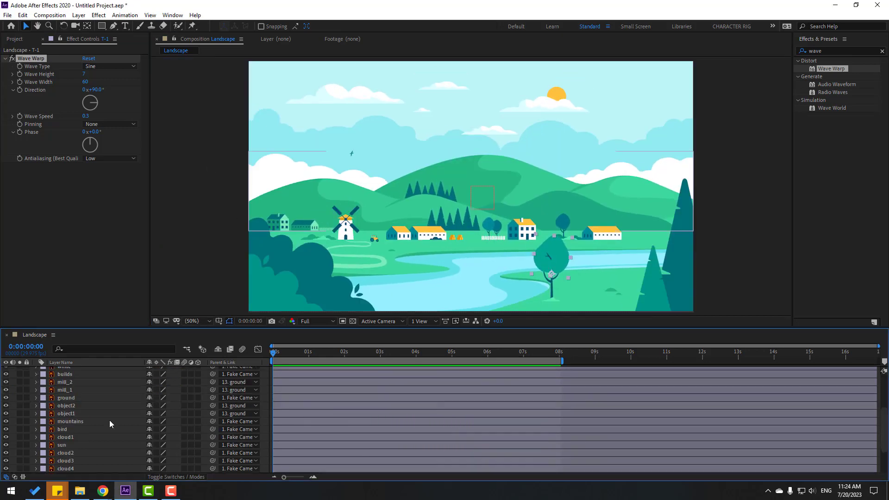
left_click(63, 430)
left_click_drag(266, 159, 261, 161)
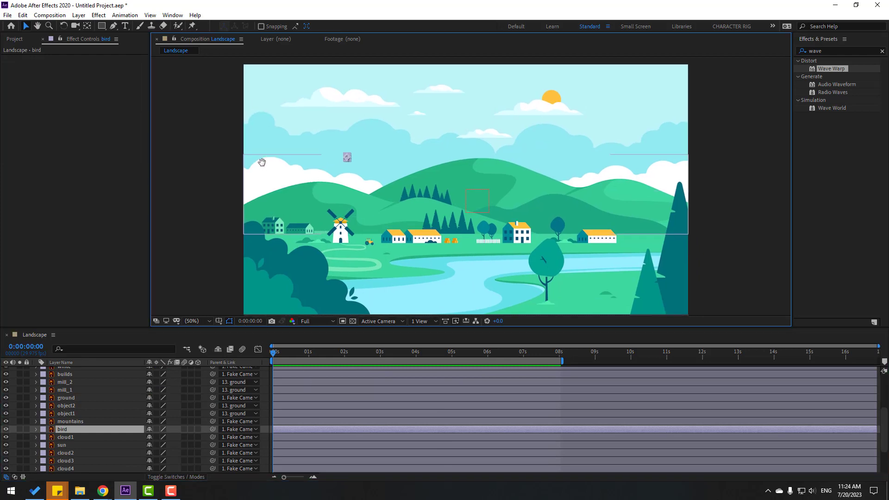
left_click(20, 429)
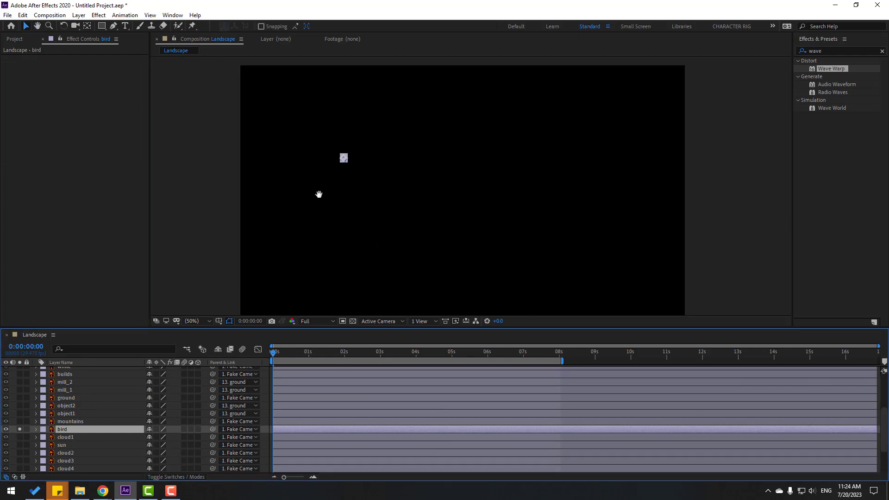
Step: Add four Puppet Position pins to the bird: one on each wing tip and one on each end of the body
left_click_drag(319, 194, 477, 225)
scroll(510, 226, "up", 3)
left_click_drag(713, 263, 404, 230)
scroll(404, 230, "up", 1)
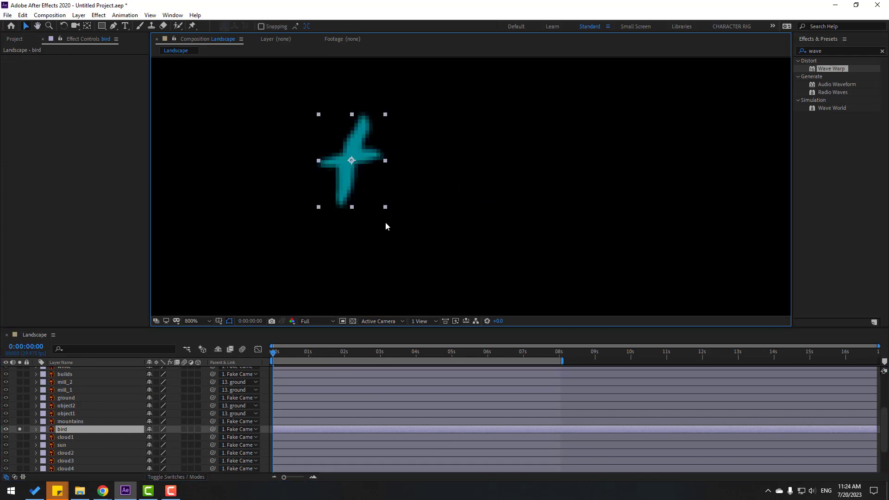
left_click(192, 26)
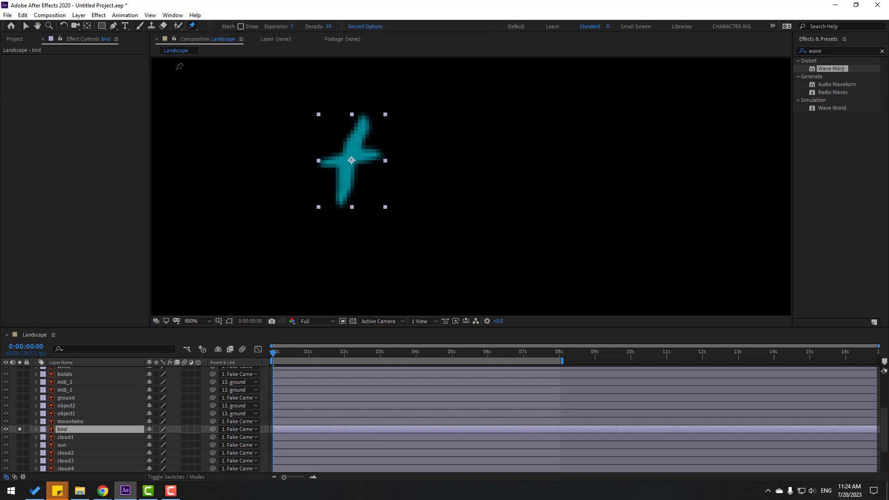
left_click(364, 119)
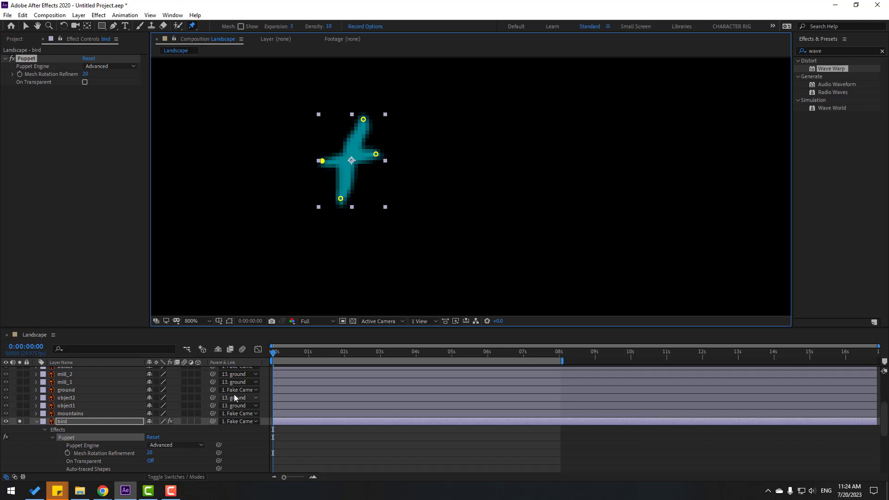
Step: At 0:00:00:03, move both wing-tip pins of the bird to the right so the wings bend that way
scroll(239, 445, "down", 2)
scroll(306, 444, "up", 1)
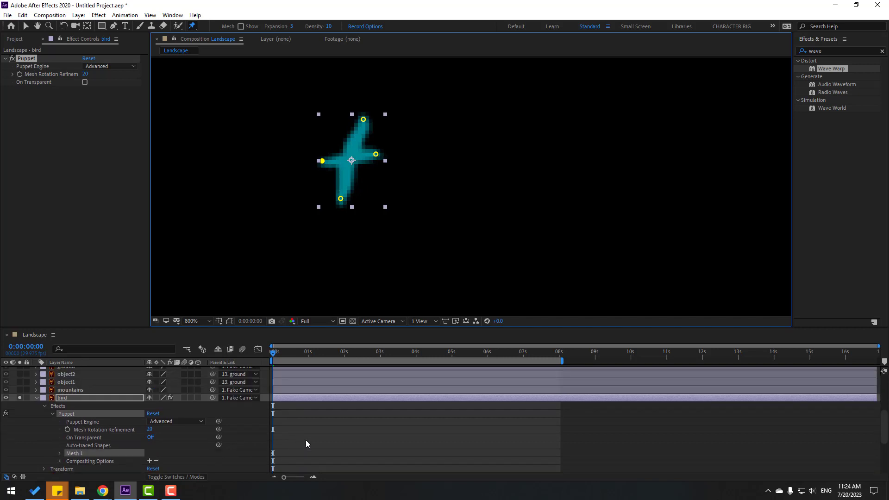
key("space")
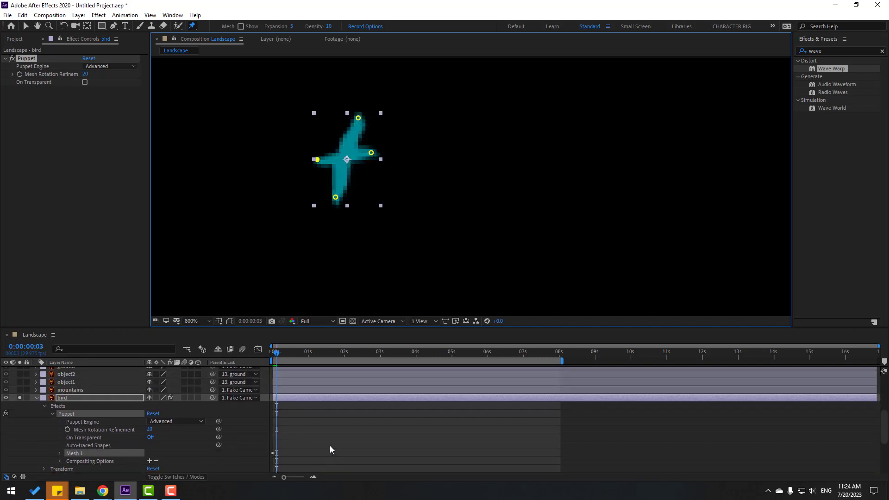
left_click_drag(362, 120, 369, 124)
left_click_drag(340, 201, 359, 199)
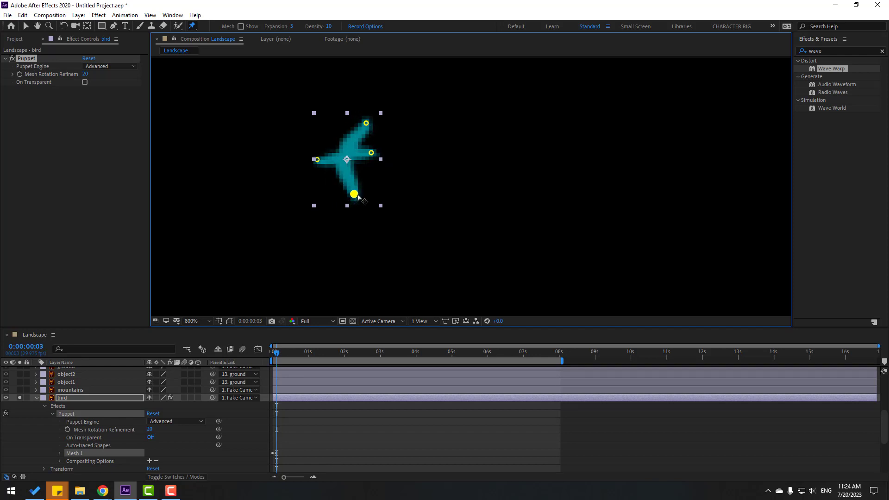
Step: At 0:00:00:06, pull both wing-tip pins to the left so the bird's wings curve the opposite way
key("Page_Down")
key("Page_Down")
key("Page_Down")
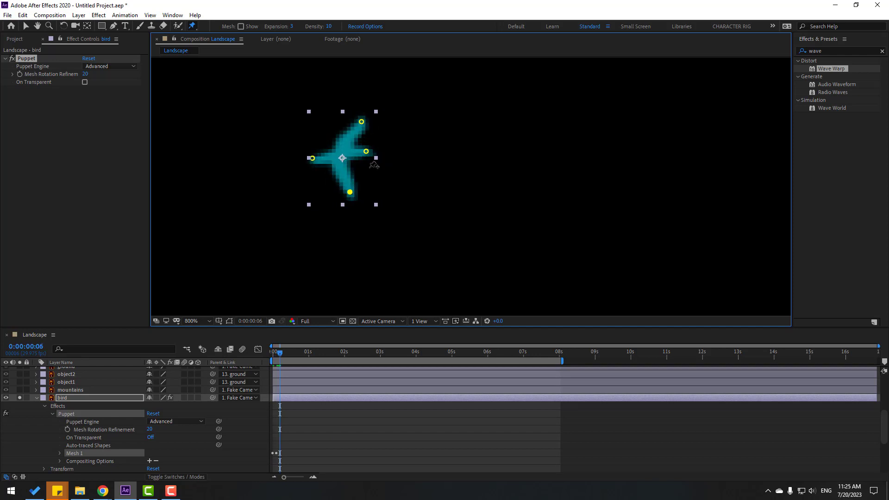
left_click_drag(363, 122, 335, 124)
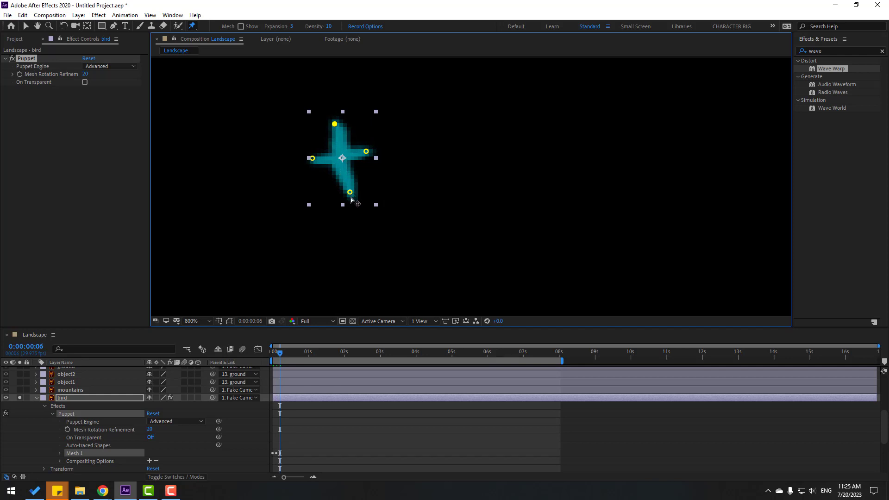
left_click_drag(351, 199, 323, 194)
left_click_drag(336, 126, 324, 130)
Step: At 0:00:00:09, move both wing-tip pins back to the right to keyframe the next wing pose
key("Page_Down")
key("Page_Down")
key("Page_Down")
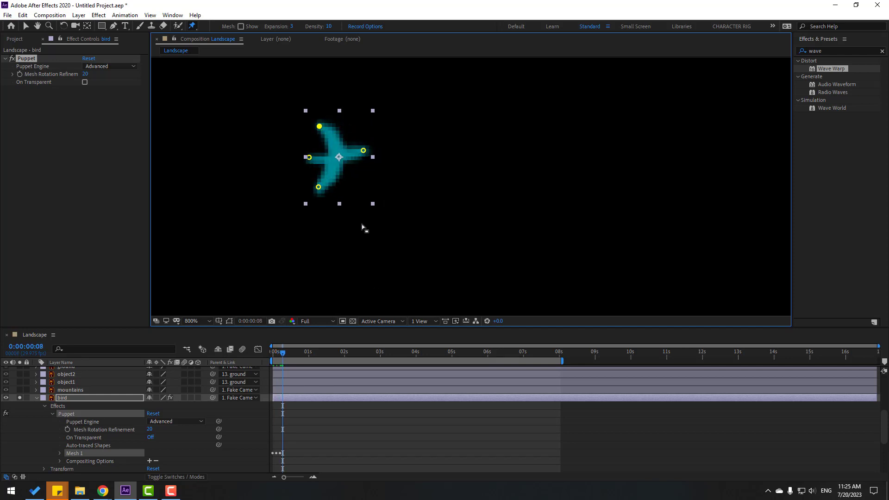
left_click_drag(317, 187, 347, 183)
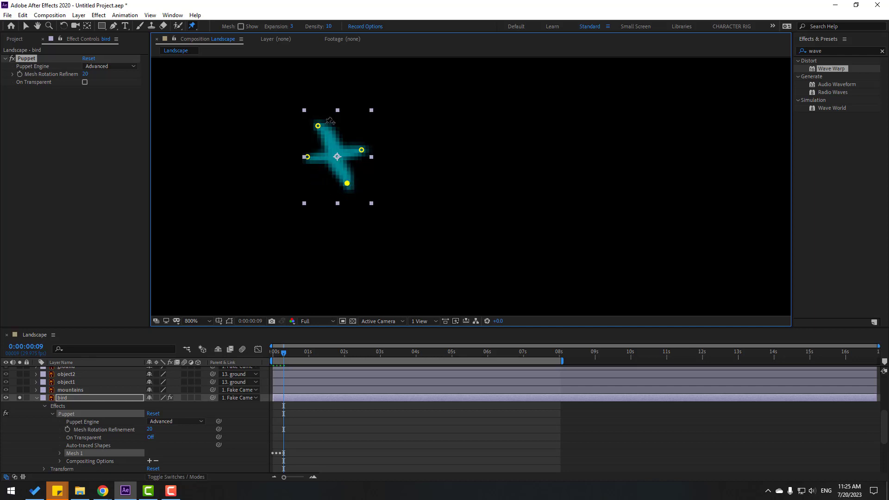
left_click_drag(319, 125, 348, 126)
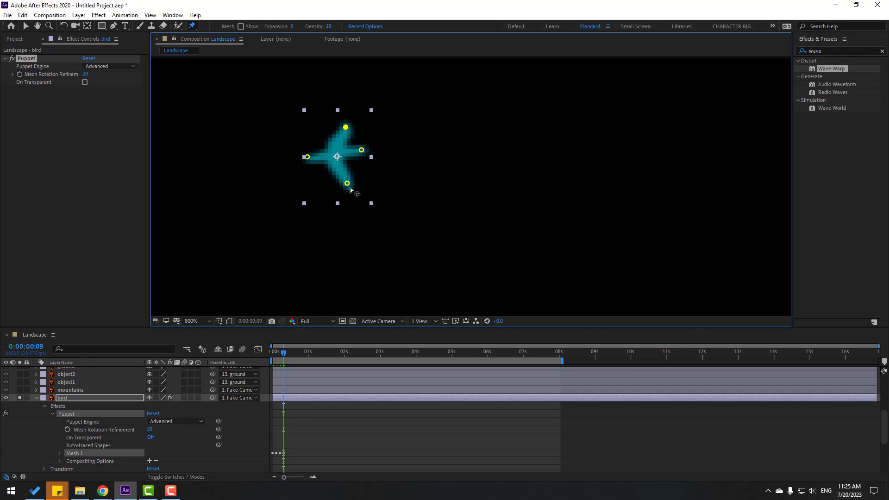
Step: At 0:00:00:12, move both wing-tip pins to the left again to finish the flap cycle
key("Page_Down")
key("Page_Down")
key("Page_Down")
left_click_drag(347, 184, 312, 179)
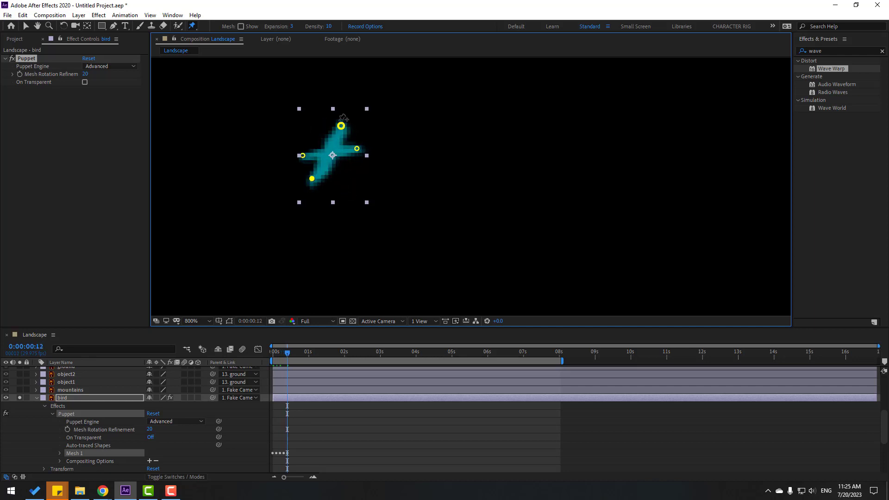
left_click_drag(342, 126, 316, 130)
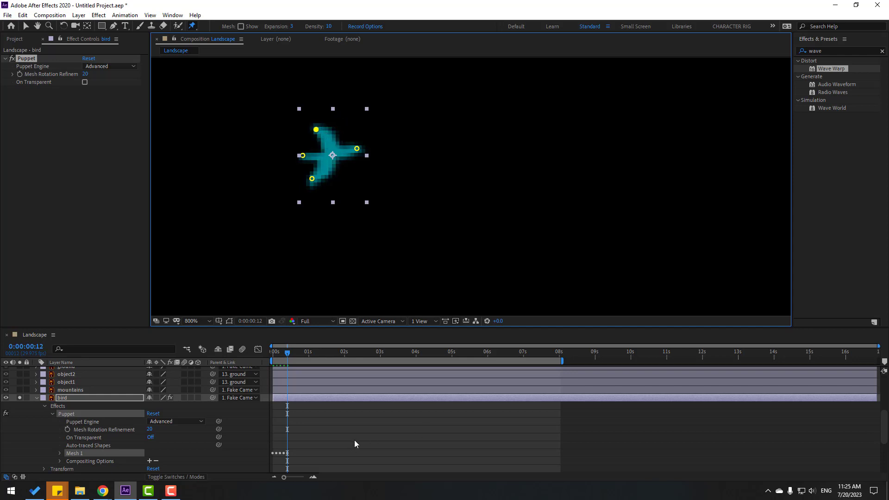
Step: End the work area at 0:00:00:12 and preview the bird's wing flap
key("n")
key("space")
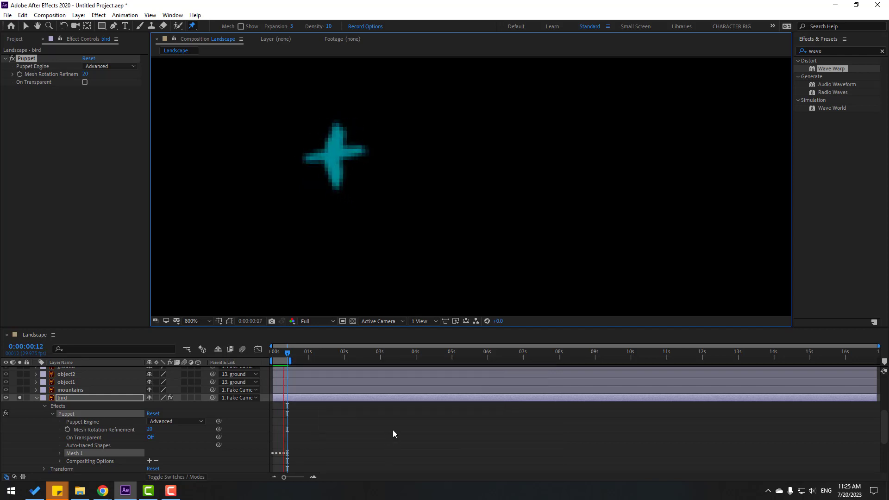
key("comma")
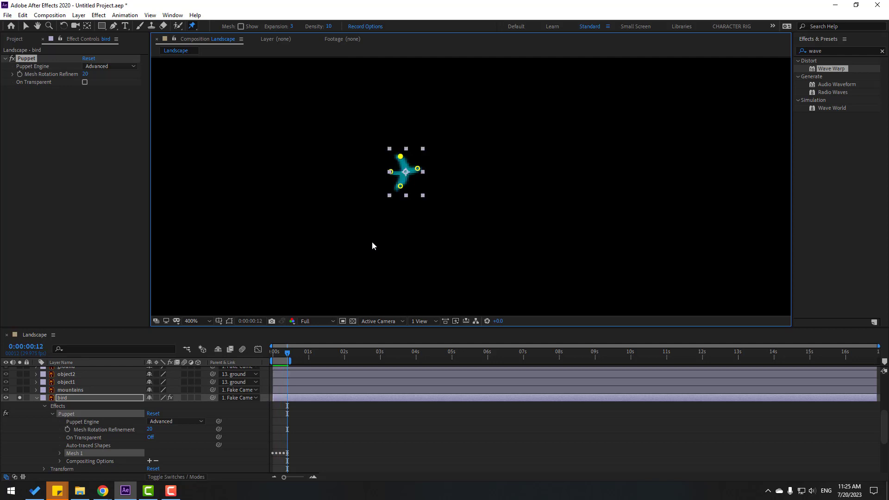
key("space")
key("period")
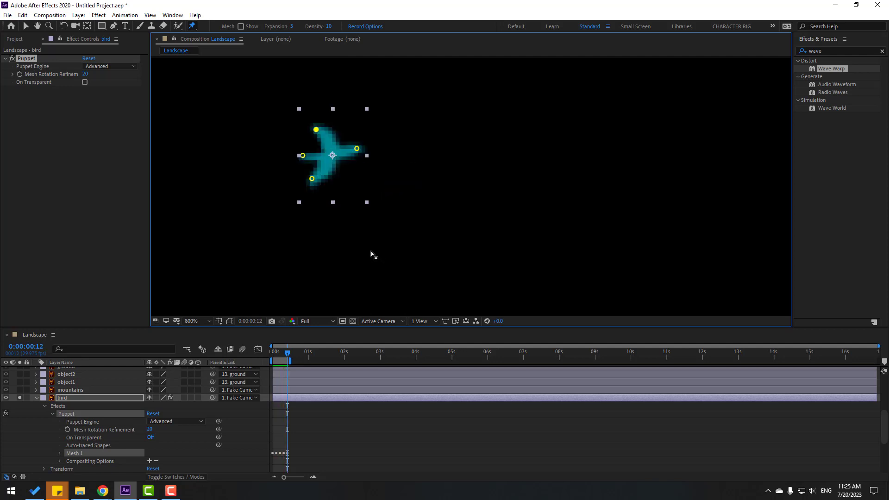
Step: Reveal the bird's keyframes, then copy the Puppet Pin 1 and Puppet Pin 2 Position keyframes and paste them at 0:00:00:12
left_click(73, 399)
key("u")
scroll(324, 437, "down", 1)
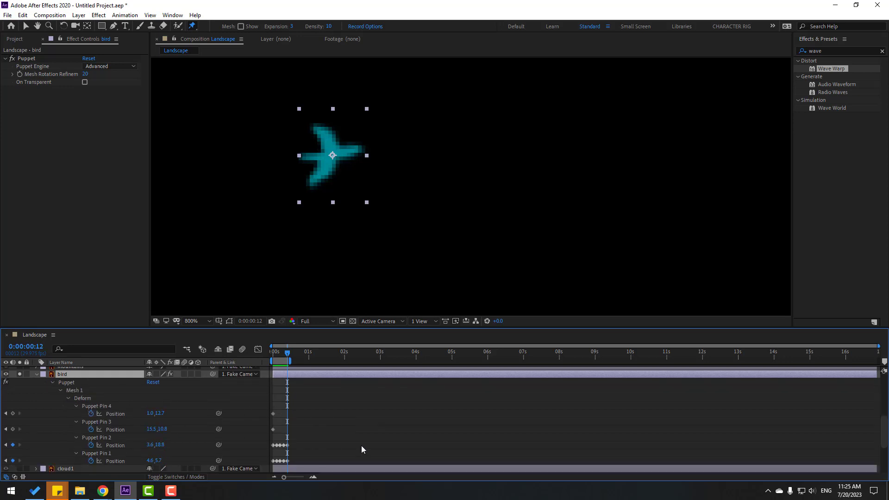
key("=")
left_click_drag(317, 446, 222, 466)
key("ctrl+c")
key("ctrl+v")
Step: Paste the copied wing-pin keyframes again at 0:00:00:24 and 0:00:01:06
left_click(331, 357)
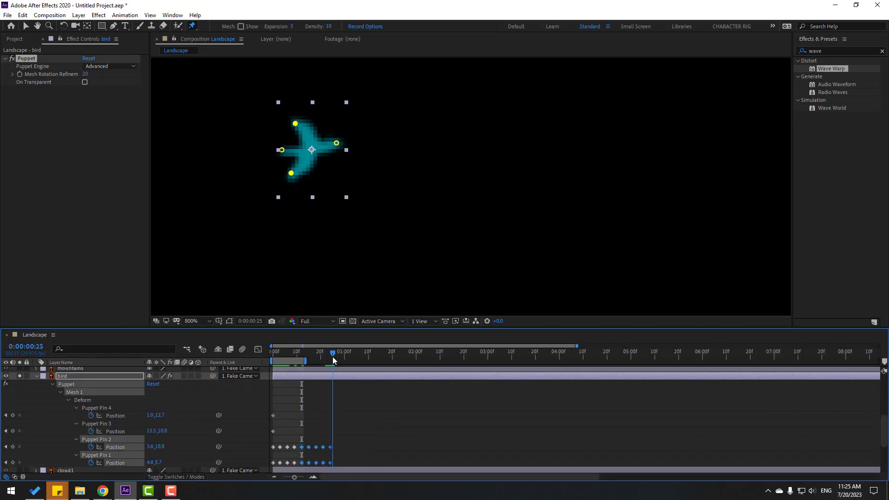
key("ctrl+v")
left_click_drag(371, 359, 362, 358)
left_click(360, 358)
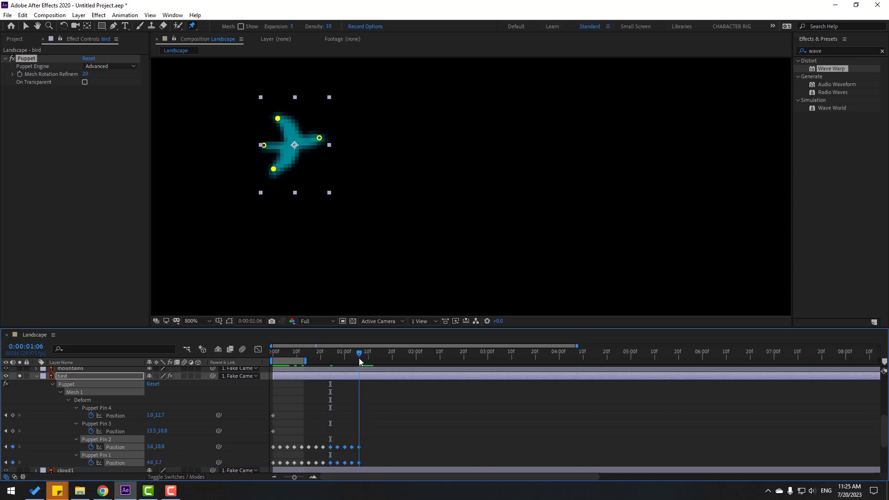
key("ctrl+v")
Step: Extend the work area to about 2 seconds and preview the repeated wing flaps
left_click_drag(305, 362, 421, 363)
key("space")
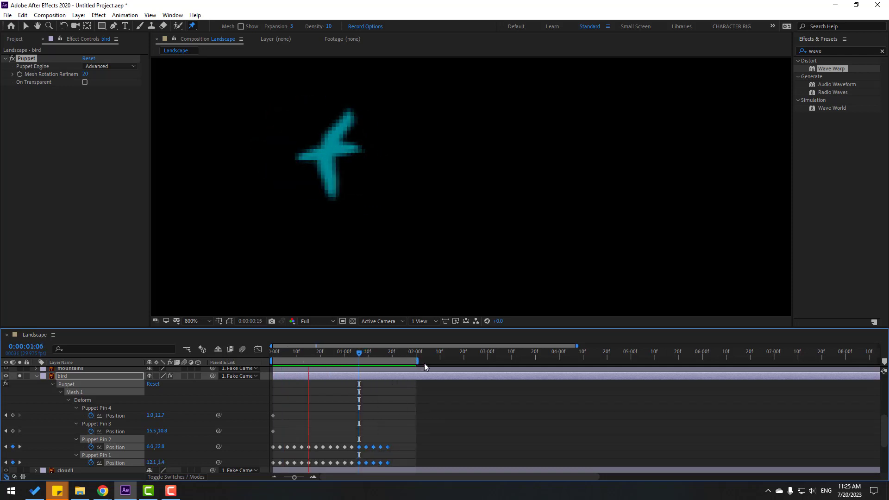
key("space")
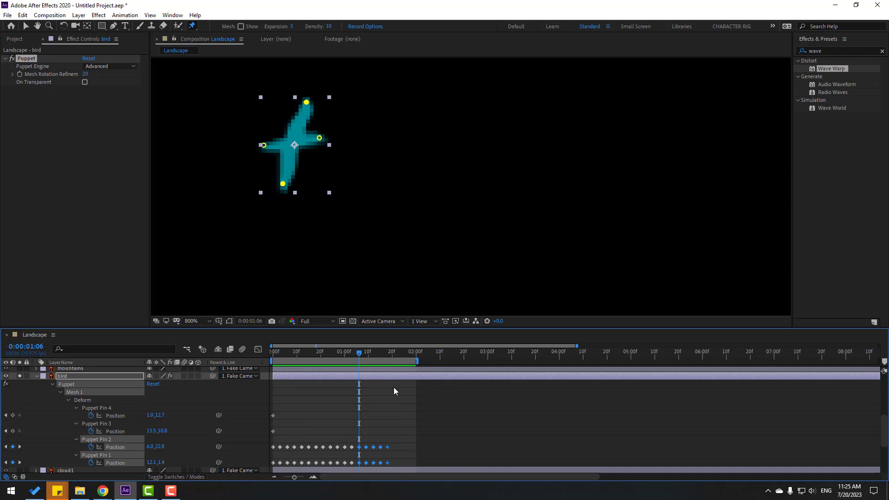
Step: Copy all Position keyframes of Puppet Pins 1 and 2 and paste them at 0:00:01:18 and 0:00:03:06
left_click_drag(391, 446, 271, 448)
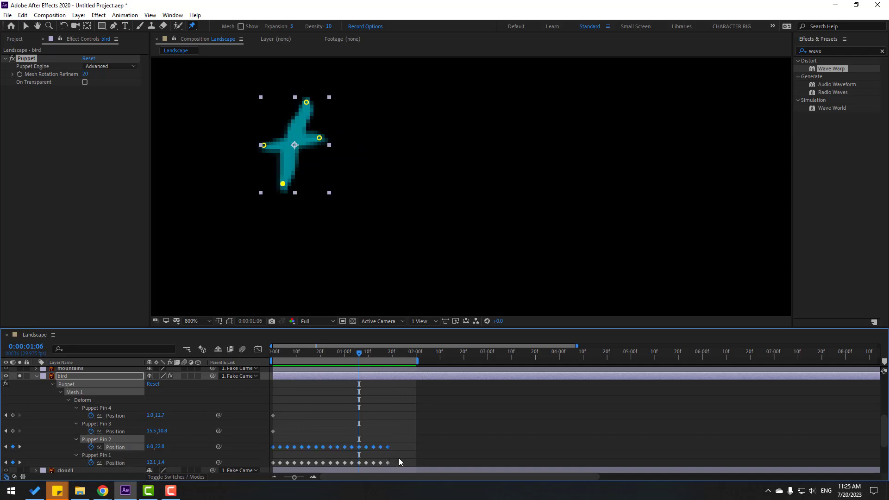
left_click_drag(399, 457, 299, 463)
left_click(388, 354)
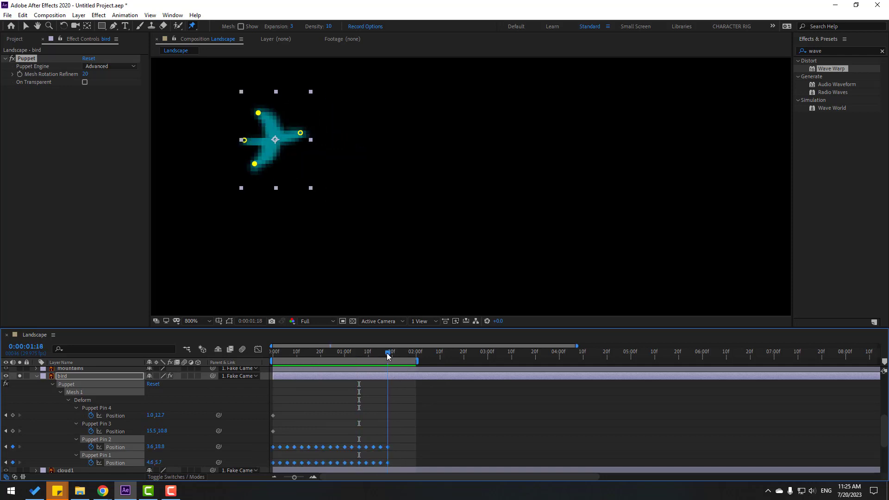
key("ctrl+v")
left_click_drag(411, 354, 502, 353)
key("ctrl+v")
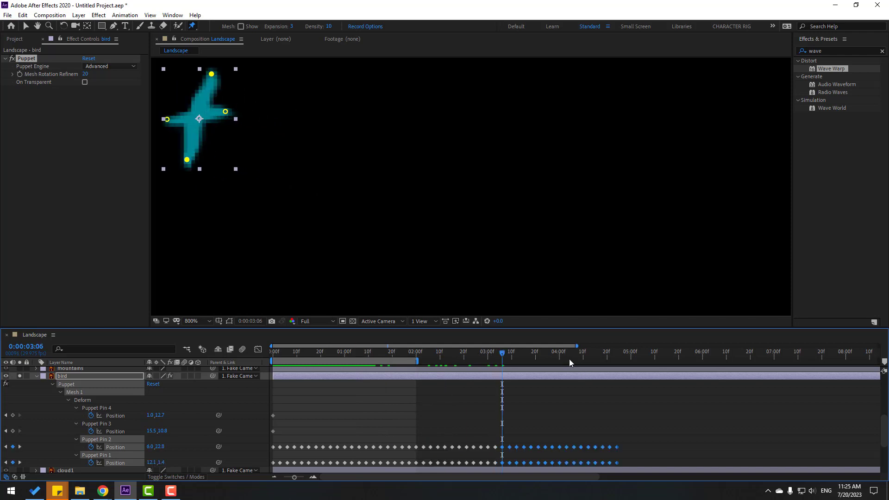
Step: Paste the same block of wing-pin keyframes at 0:00:04:24 and 0:00:06:12
left_click_drag(569, 359, 616, 357)
key("ctrl+v")
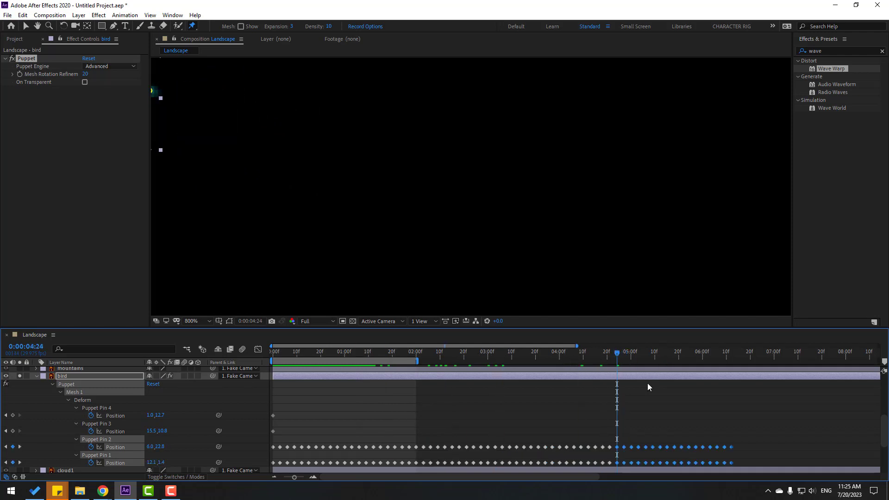
key("minus")
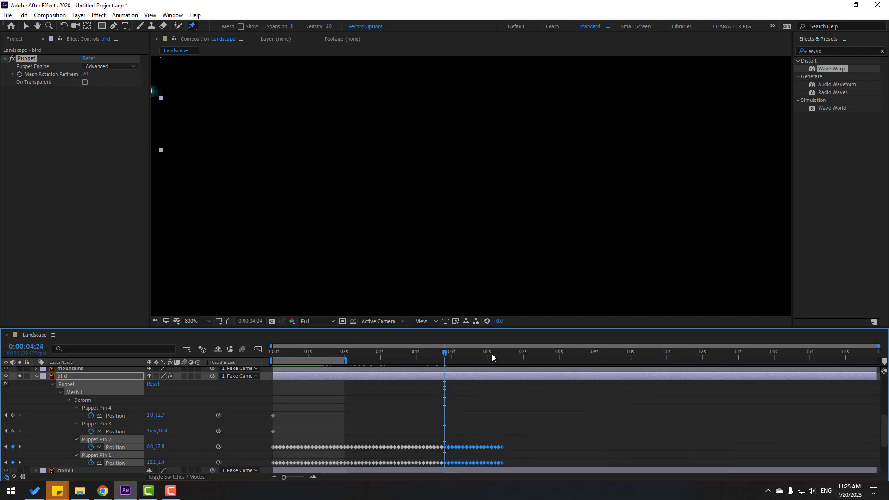
left_click_drag(492, 354, 503, 354)
key("ctrl+v")
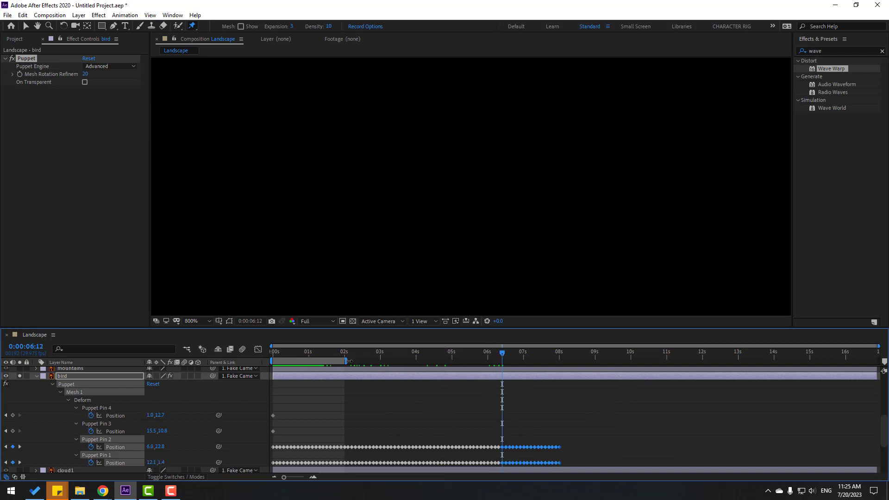
Step: Extend the work area to the Fake Camera's last Scale keyframe at 8 seconds and trim the composition to it
left_click_drag(348, 361, 574, 361)
scroll(491, 424, "up", 6)
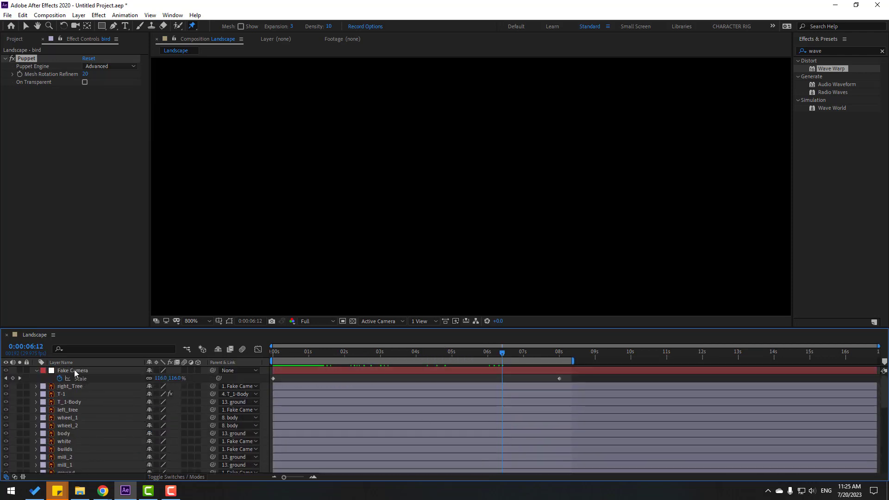
right_click(564, 360)
left_click(574, 387)
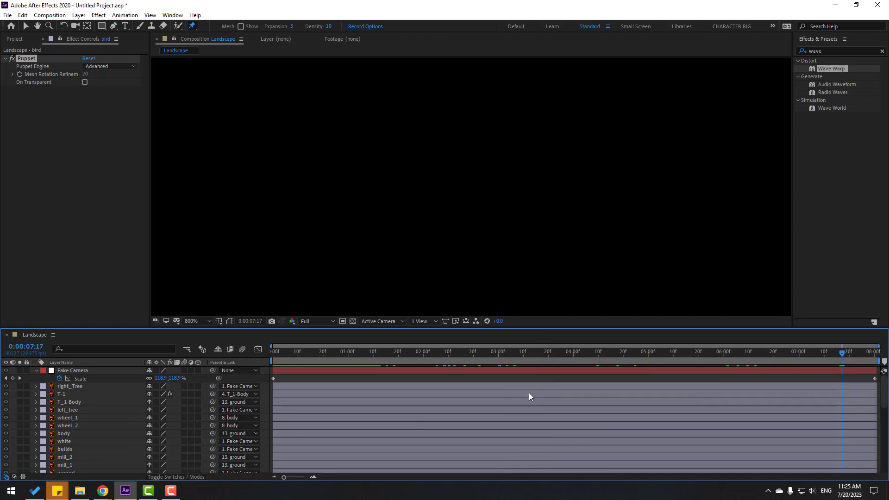
Step: Turn off solo on the bird layer, fit the composition to the viewer and preview the full scene
scroll(321, 402, "down", 10)
scroll(321, 402, "up", 4)
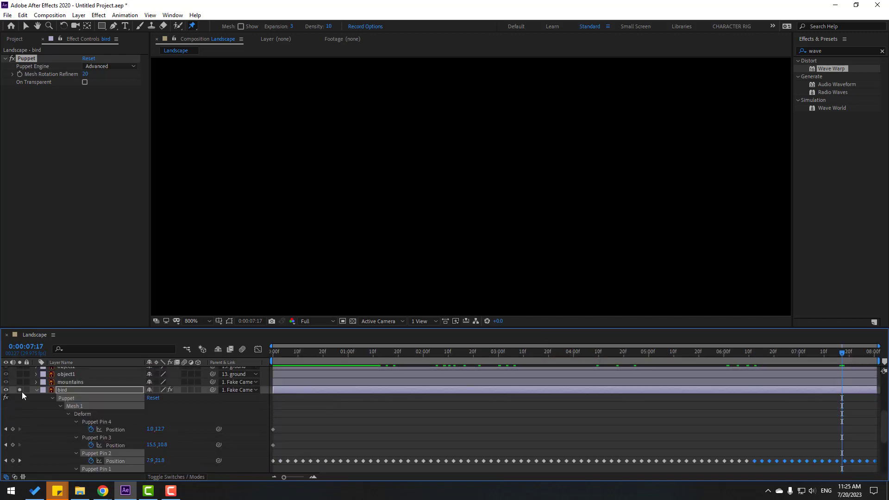
left_click(19, 390)
left_click(194, 321)
left_click(222, 168)
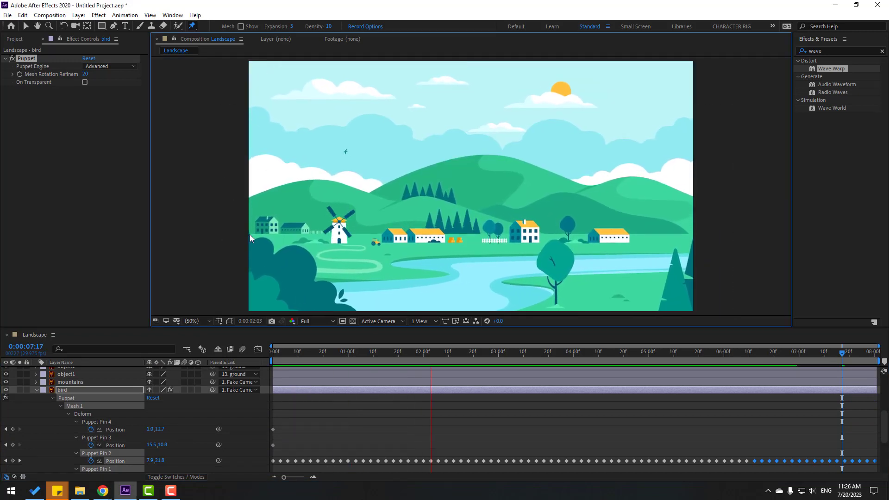
Step: Pre-compose the bird layer into a new composition named Bird, leaving all attributes in Landscape
key("space")
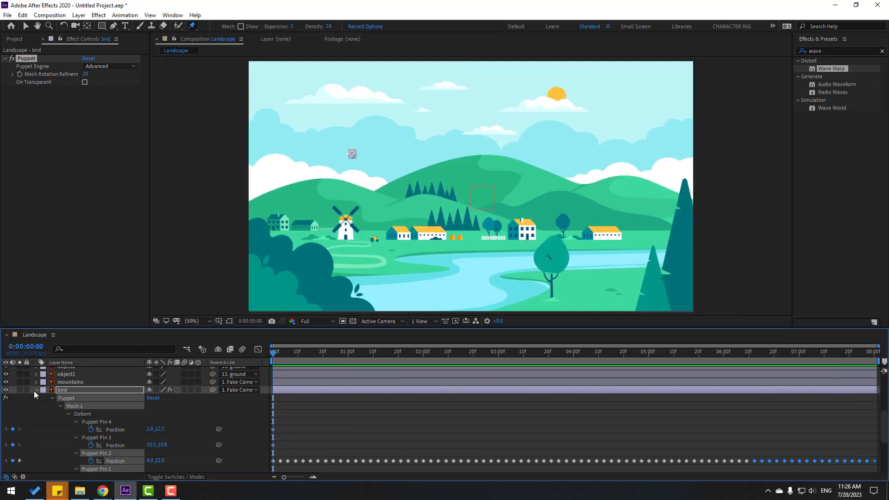
left_click(37, 391)
right_click(63, 392)
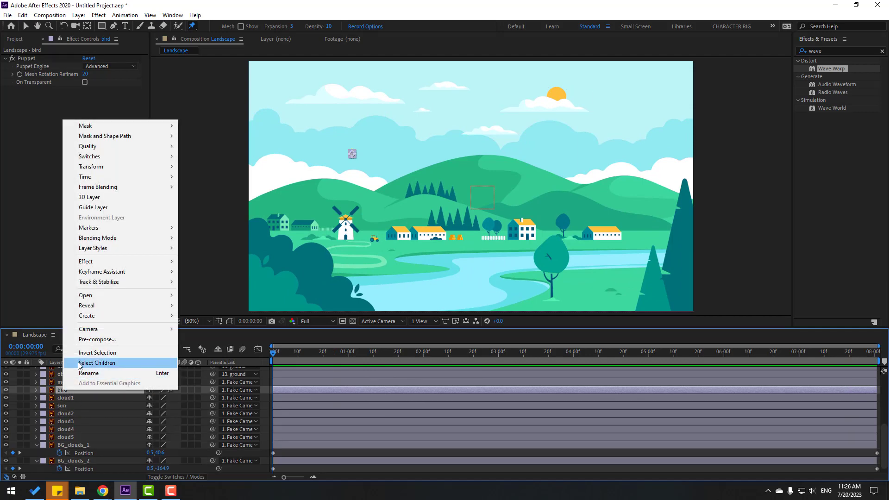
left_click(107, 340)
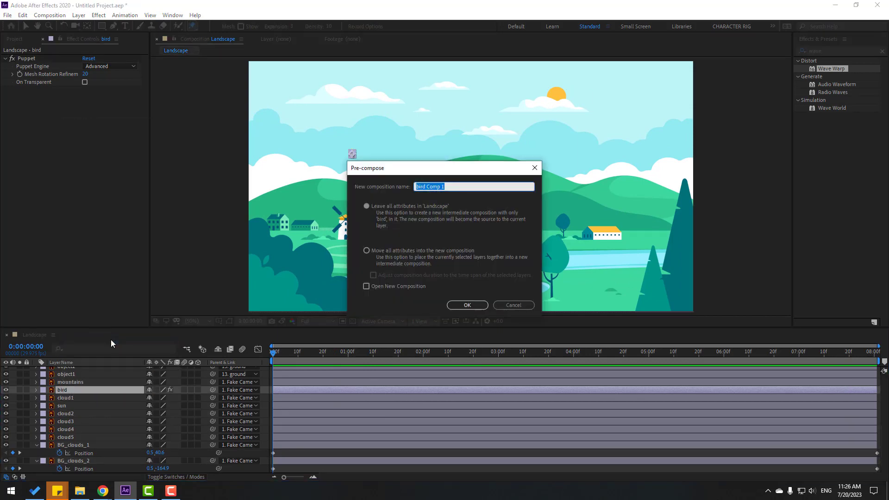
type("Bird")
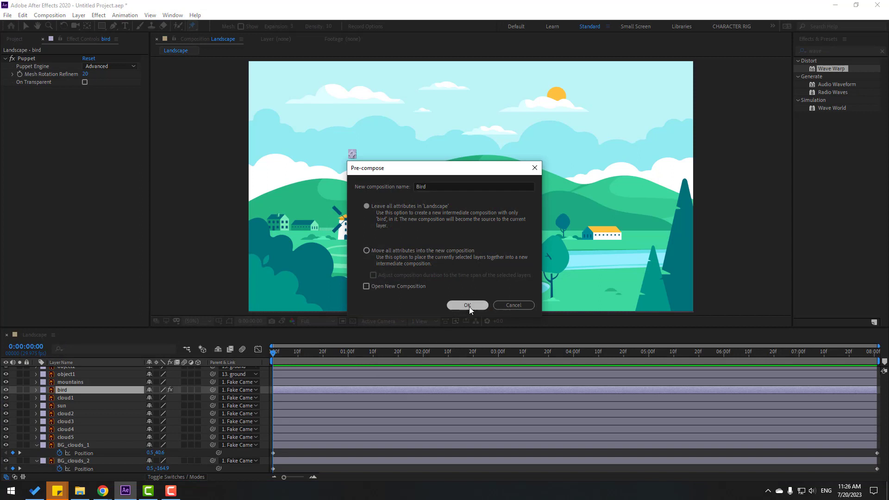
left_click(467, 304)
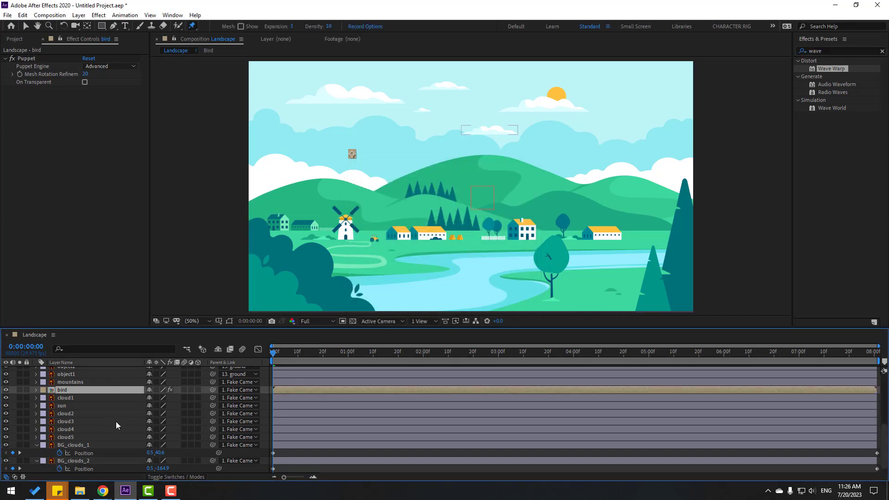
Step: Animate the bird's Position from the first frame to 8 seconds, moving it across the sky to about -78, -186
key("p")
left_click(57, 398)
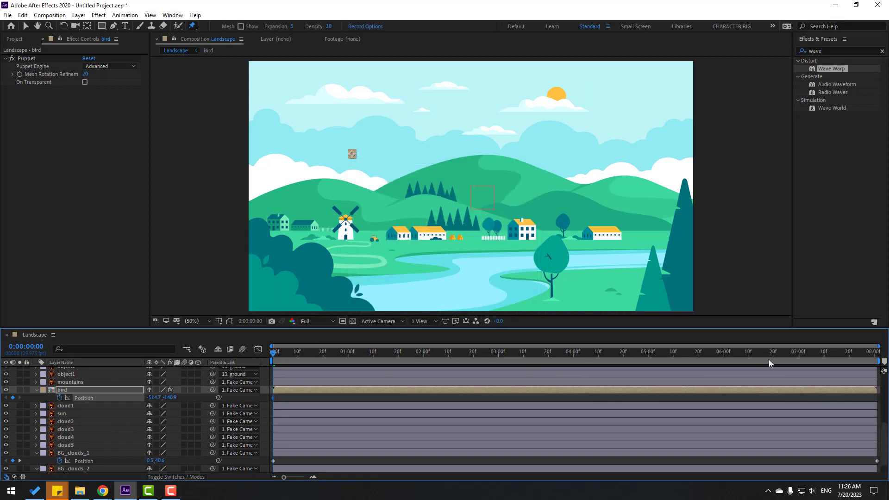
left_click_drag(609, 352, 876, 352)
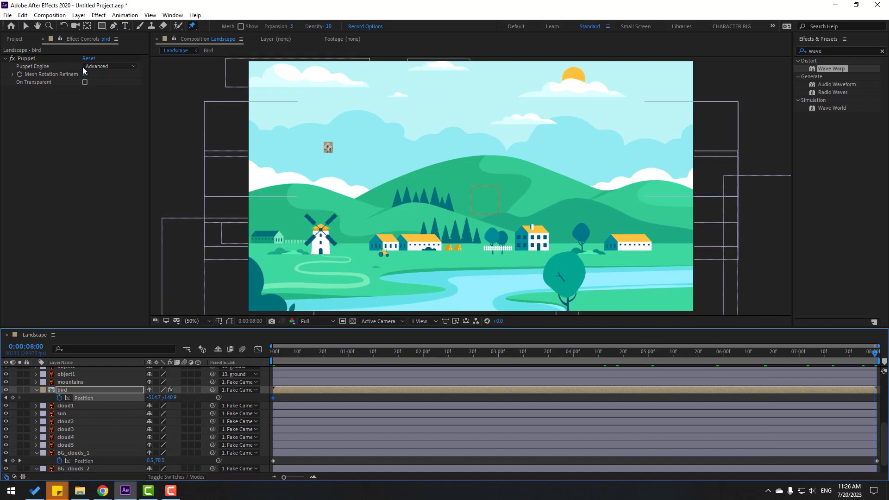
left_click(25, 26)
left_click_drag(329, 148, 493, 131)
key("space")
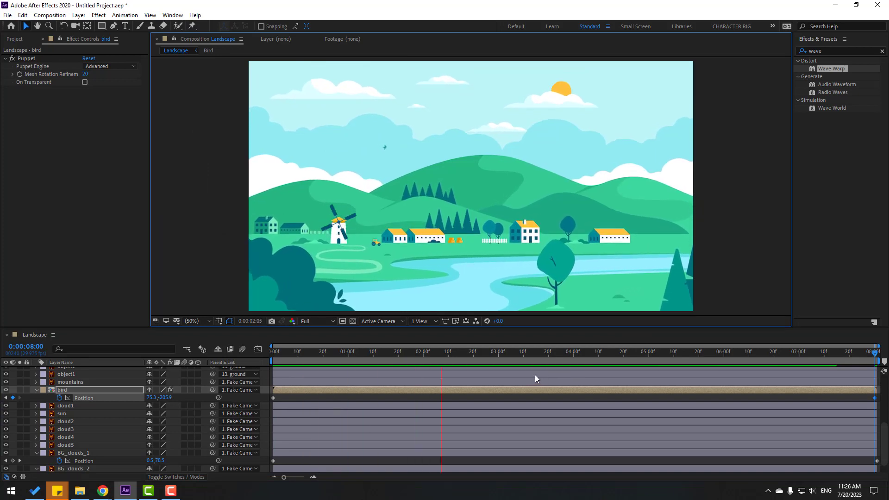
key("space")
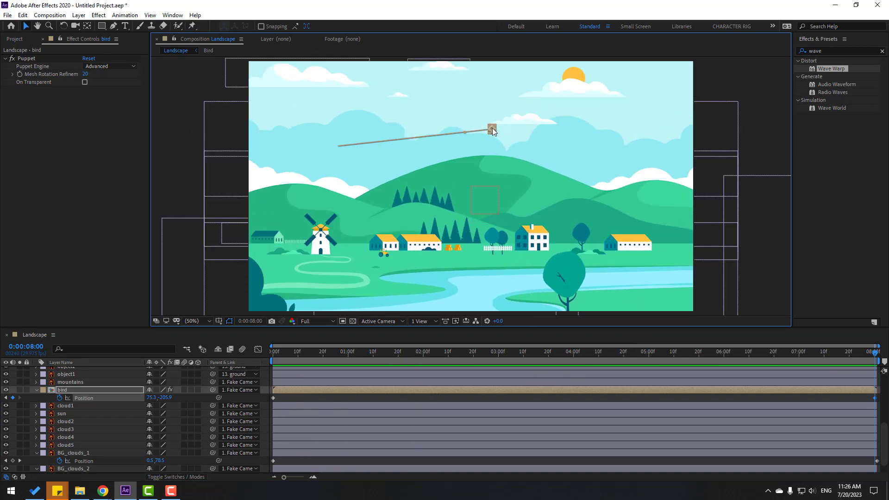
left_click_drag(492, 129, 449, 134)
key("space")
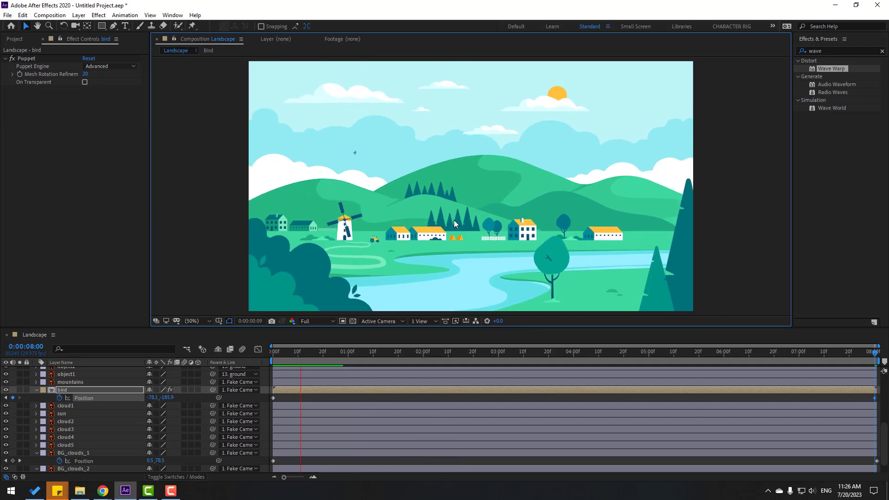
Step: Shape a wavy flight path for the bird with Position keyframes just before 2 seconds, at 0:00:04:12 and at 0:00:06:12, and preview it
left_click(413, 353)
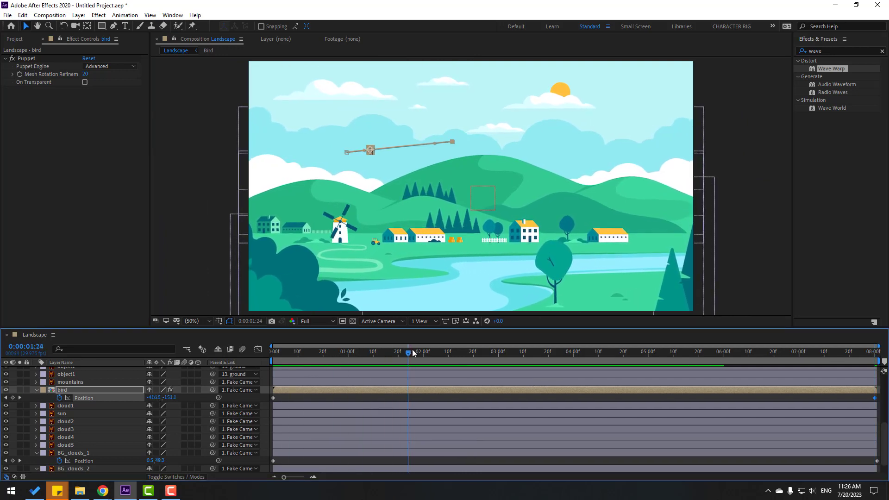
left_click_drag(371, 149, 399, 145)
left_click(604, 353)
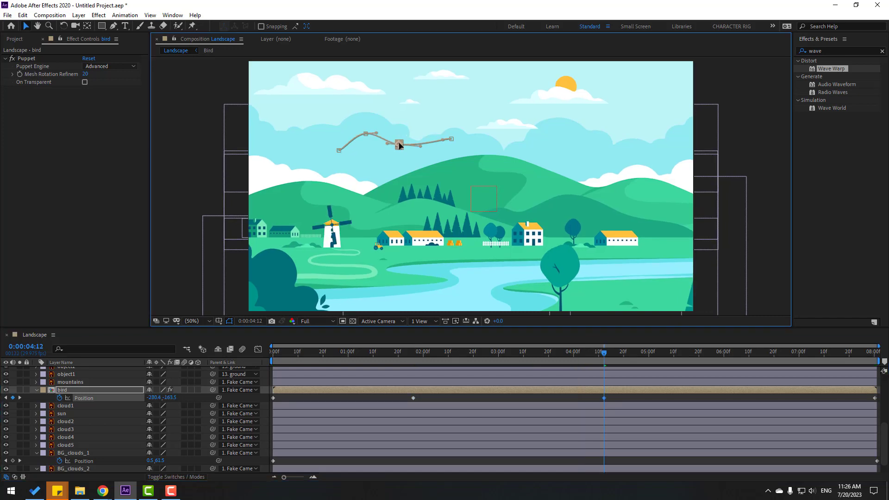
left_click(755, 353)
left_click_drag(432, 142, 427, 134)
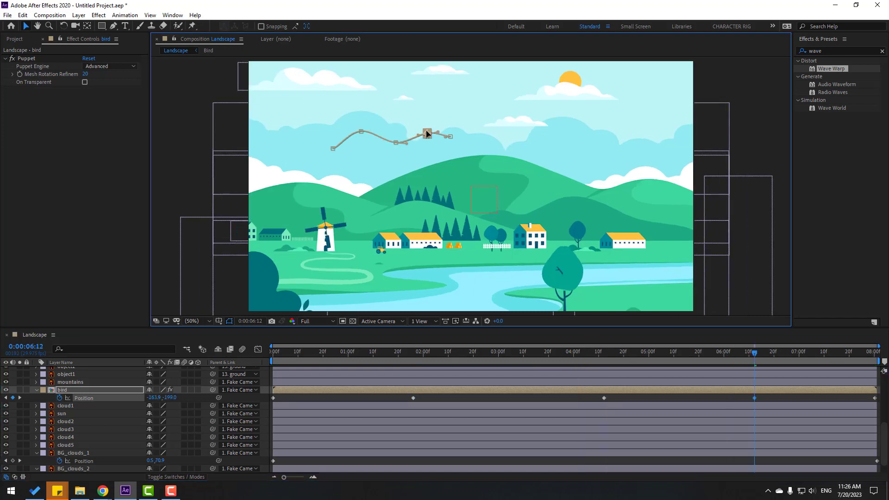
key("space")
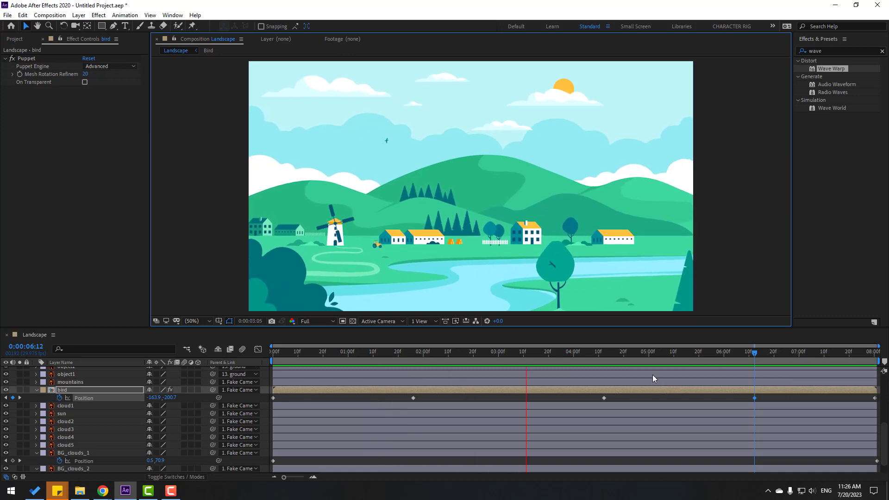
Step: Duplicate the bird layer, remove the copy's Position keyframes and place it slightly above and behind the original at about -567, -175
left_click_drag(290, 354, 151, 357)
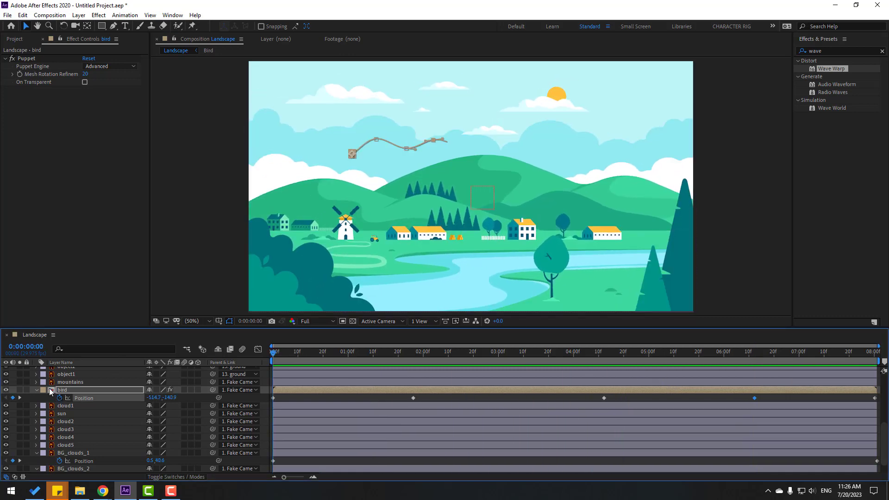
key("ctrl+d")
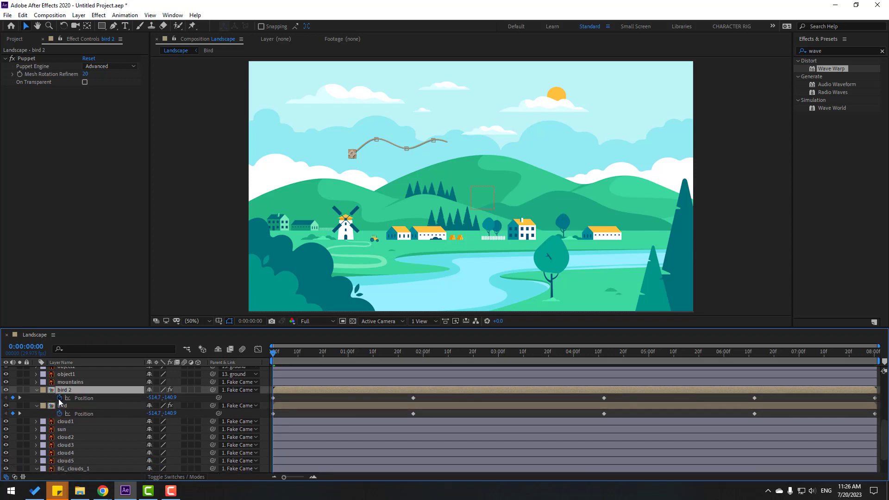
left_click(59, 398)
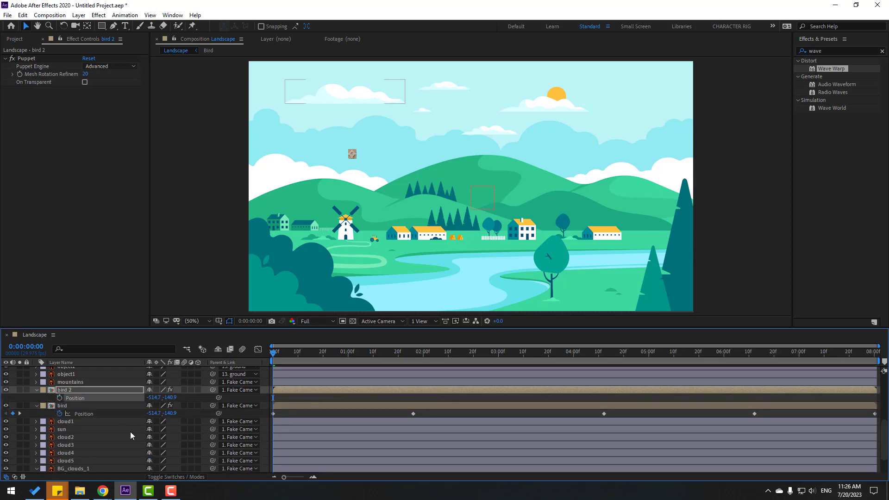
left_click_drag(353, 158, 333, 150)
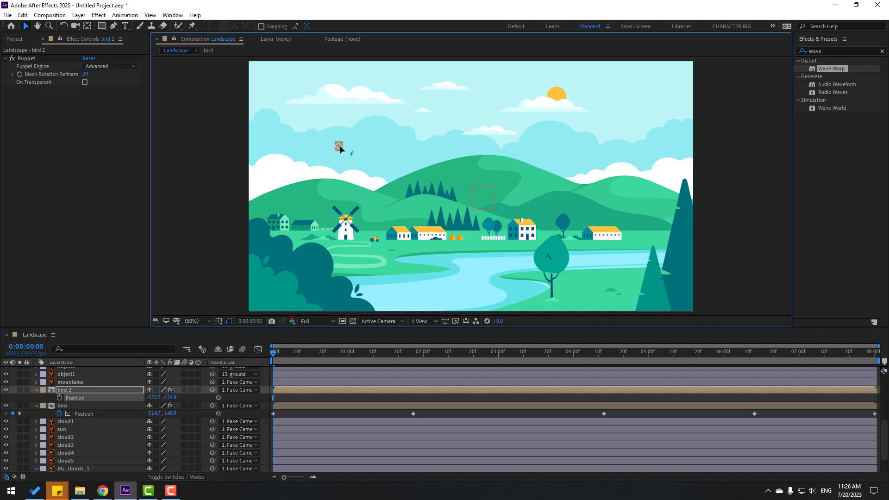
Step: Keyframe bird 2's Position at the first frame and at 8 seconds, ending at about -153, -222, and preview the flight
left_click(60, 398)
key("End")
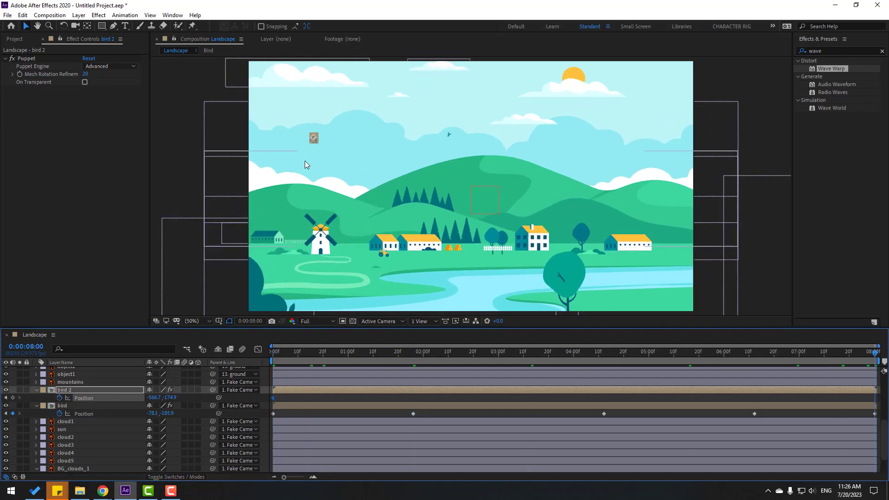
left_click_drag(314, 138, 393, 127)
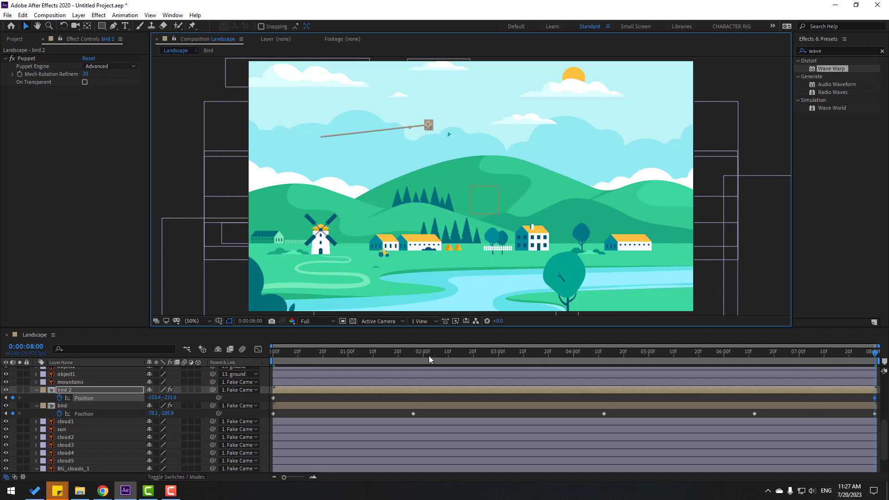
key("Home")
key("space")
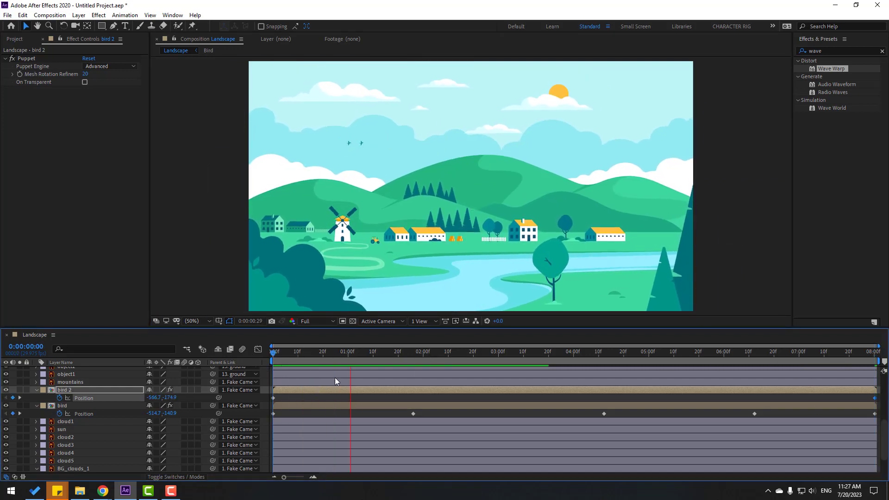
Step: Make bird 2's path wavy with Position keyframes at 0:00:01:23, 0:00:03:11, 0:00:05:04 and 0:00:07:04, and preview both birds
left_click_drag(324, 352, 406, 352)
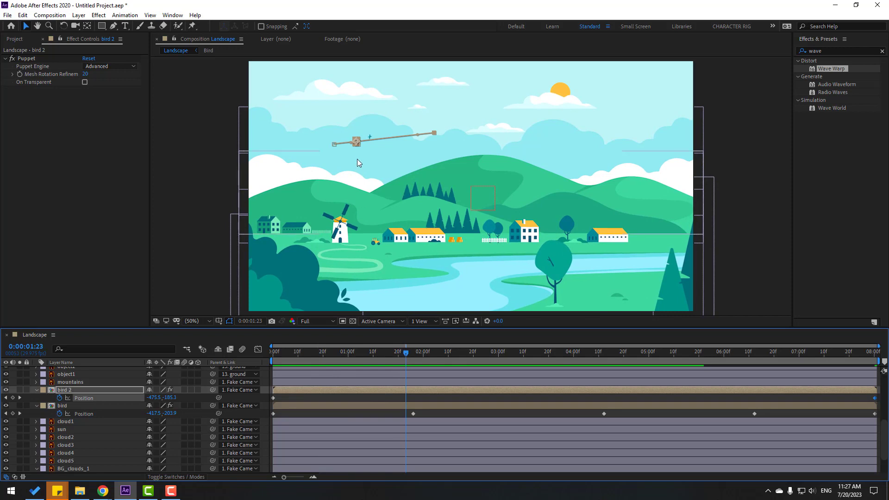
left_click_drag(356, 141, 357, 151)
left_click_drag(497, 354, 527, 352)
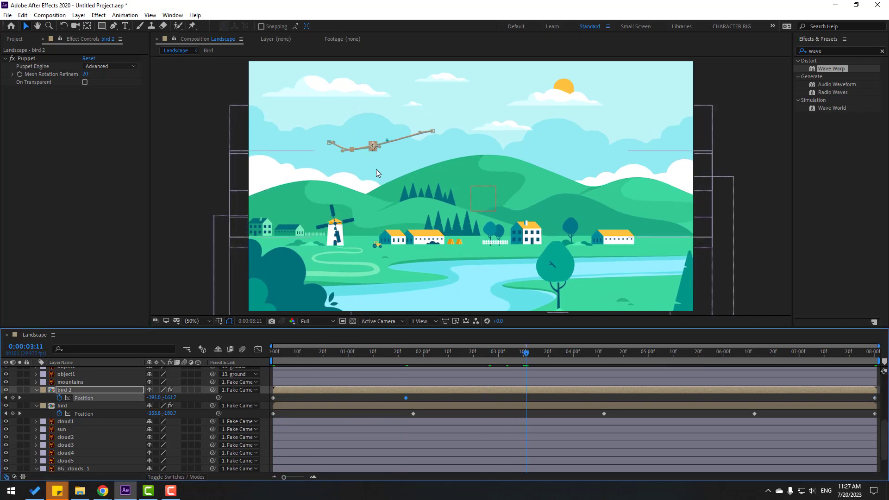
left_click_drag(374, 144, 376, 136)
left_click(656, 356)
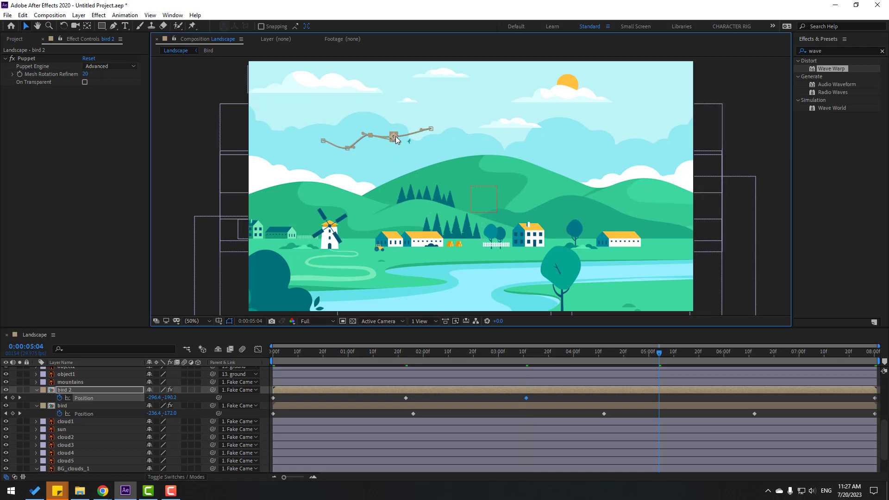
left_click(810, 353)
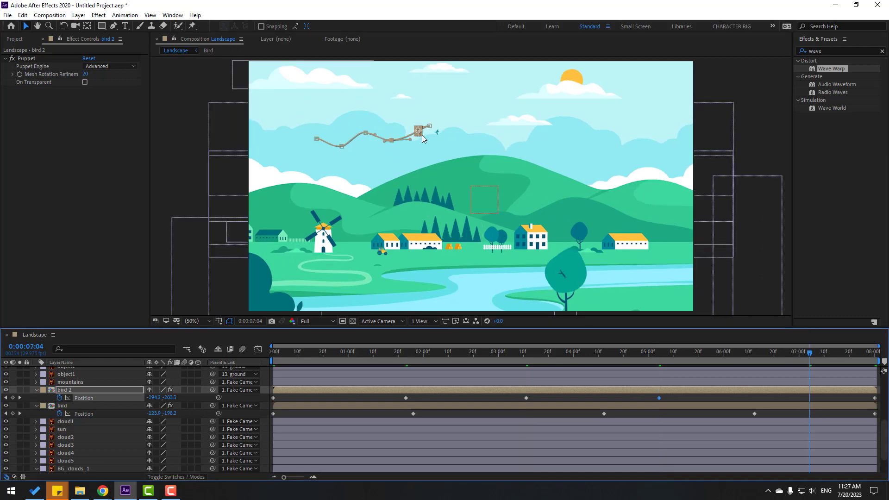
left_click_drag(422, 134, 423, 138)
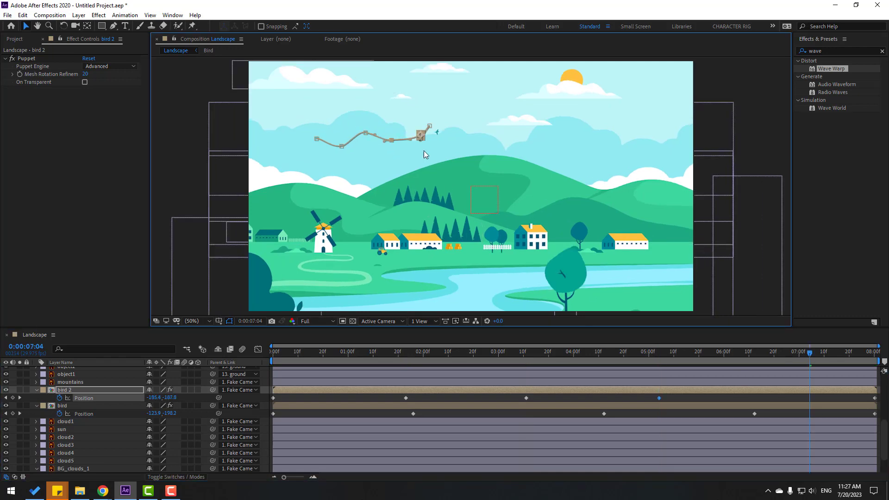
left_click(643, 396)
key("space")
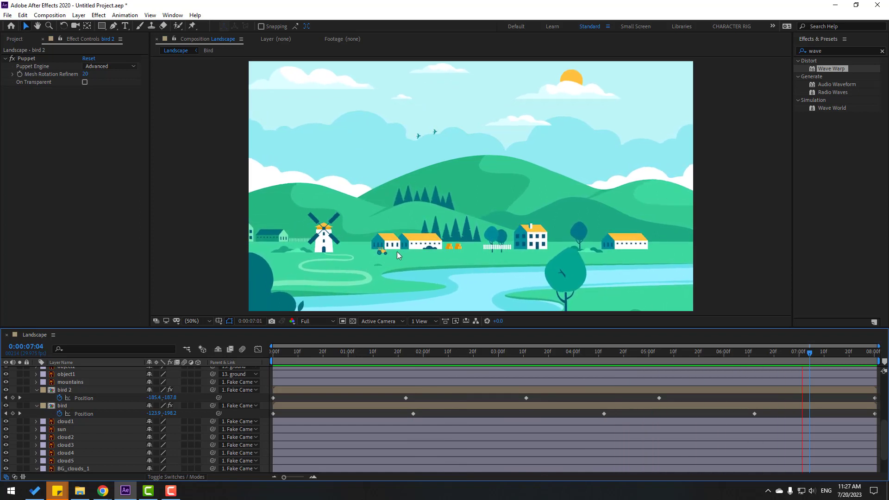
Step: End the preview and collapse the properties of bird 2, bird and BG_clouds_1
scroll(401, 253, "down", 1)
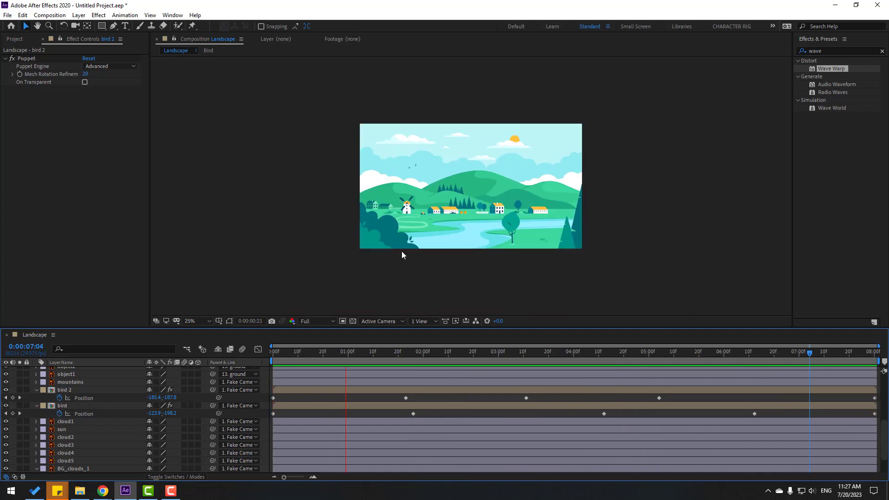
scroll(402, 252, "up", 1)
key("space")
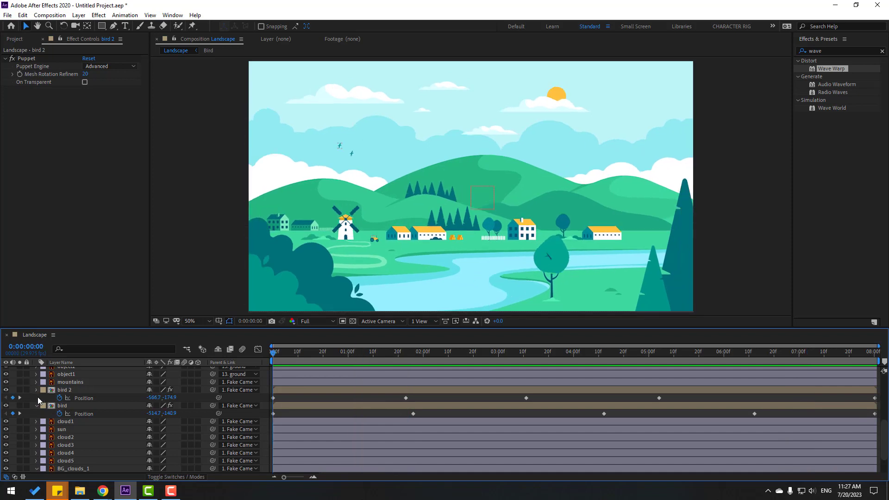
left_click(36, 389)
left_click(36, 398)
left_click(36, 453)
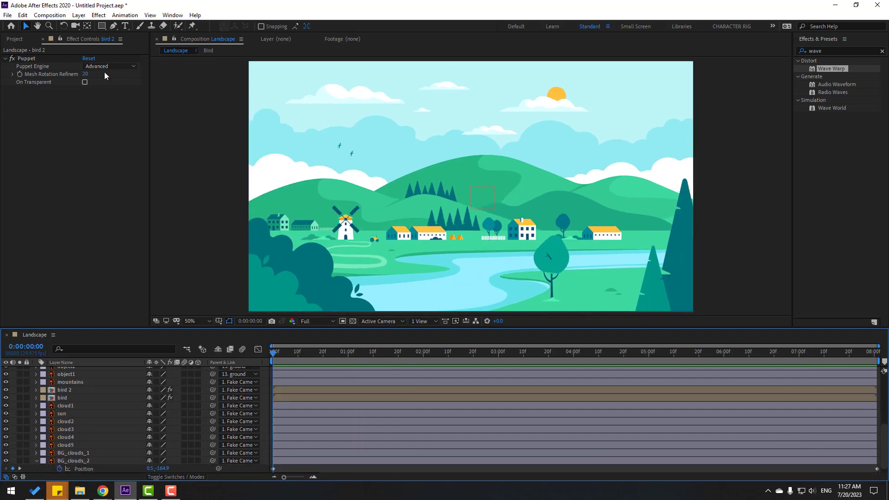
Step: Add an adjustment layer to the Landscape composition and apply the Lens Flare effect to it
left_click(82, 17)
mouse_move(139, 26)
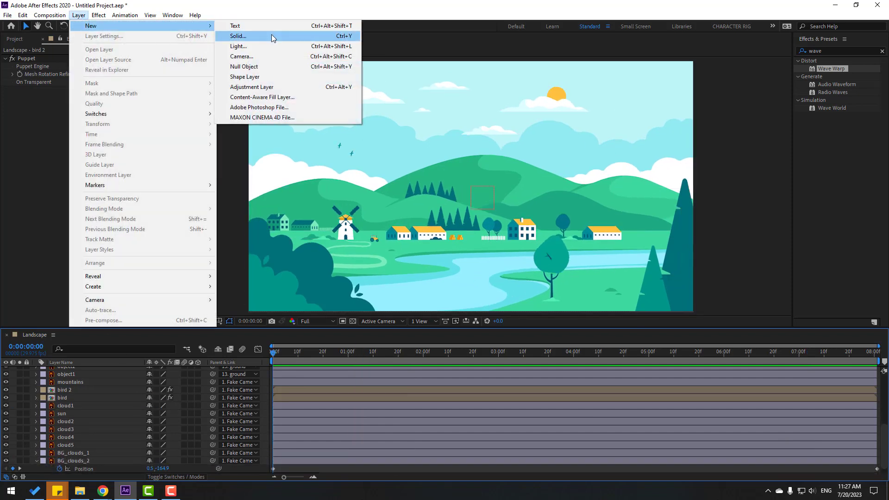
left_click(262, 88)
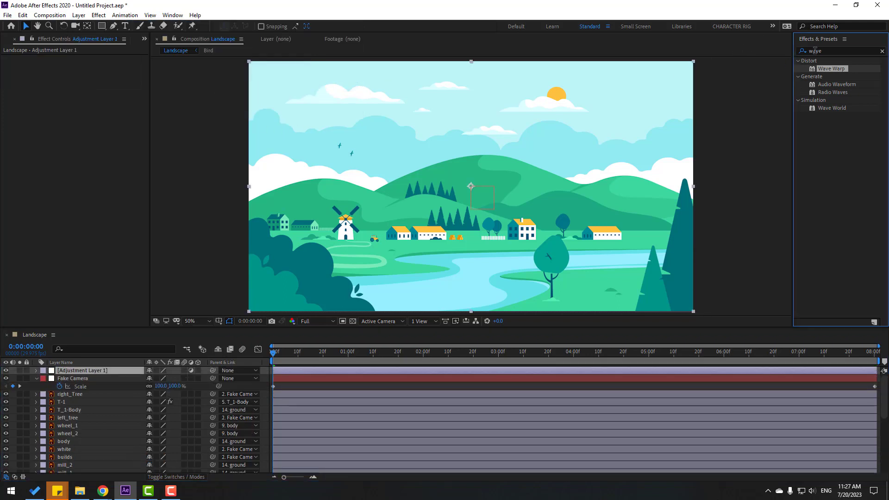
double_click(829, 51)
type("lens")
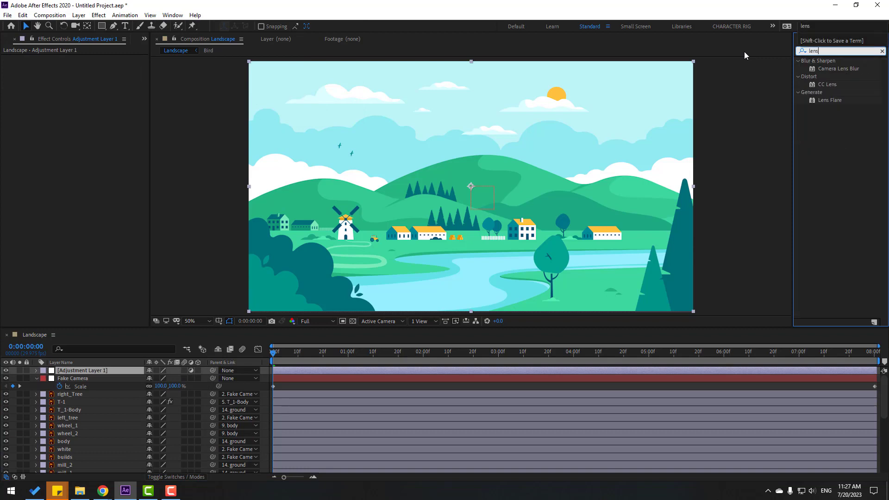
left_click_drag(829, 98, 82, 371)
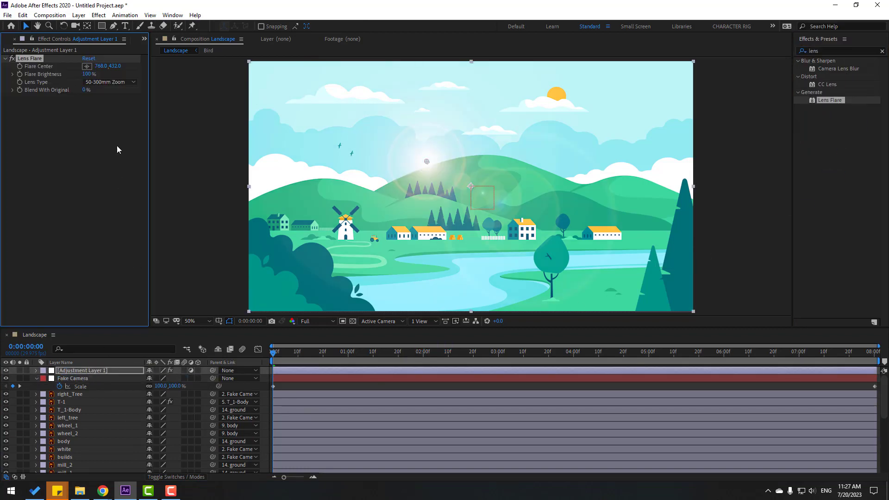
Step: Place the flare centre on the sun at about 1322, 150 and parent the adjustment layer to Fake Camera
left_click_drag(426, 162, 555, 96)
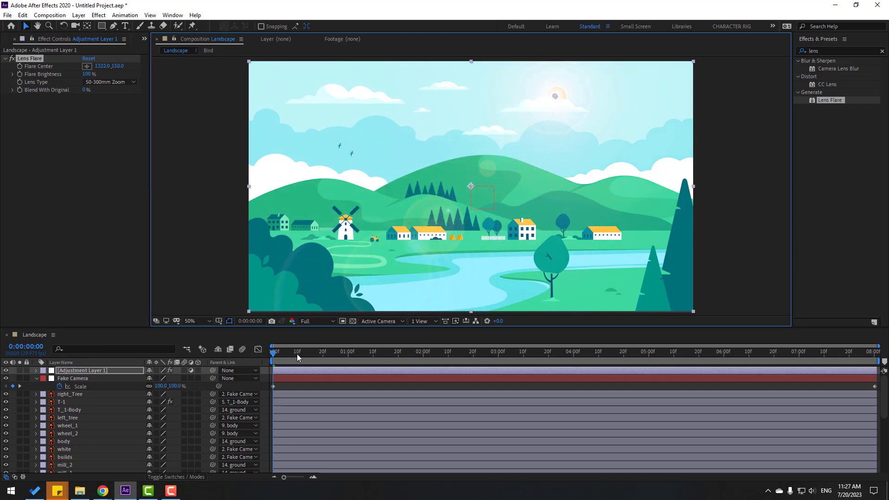
left_click_drag(296, 354, 96, 359)
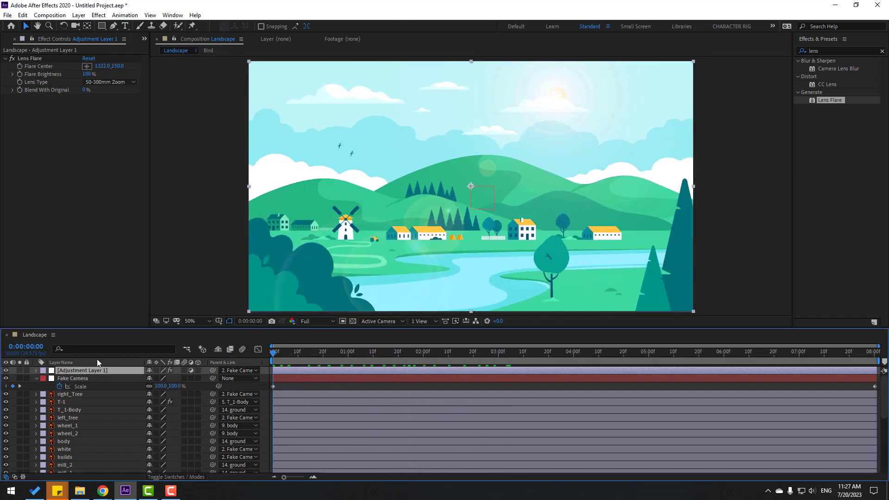
Step: Keyframe Flare Center at the first frame and move it onto the sun at 8 seconds, at about 1408, 76
left_click(20, 67)
left_click_drag(317, 354, 875, 354)
left_click_drag(557, 99, 581, 89)
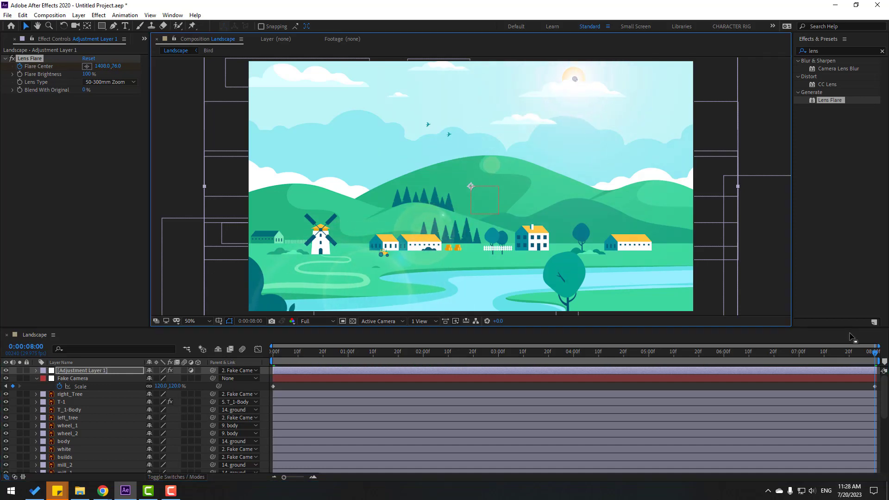
Step: Set the Flare Brightness to 116% at the first frame and preview the scene
left_click_drag(872, 354, 271, 351)
left_click(48, 114)
left_click_drag(90, 74, 92, 73)
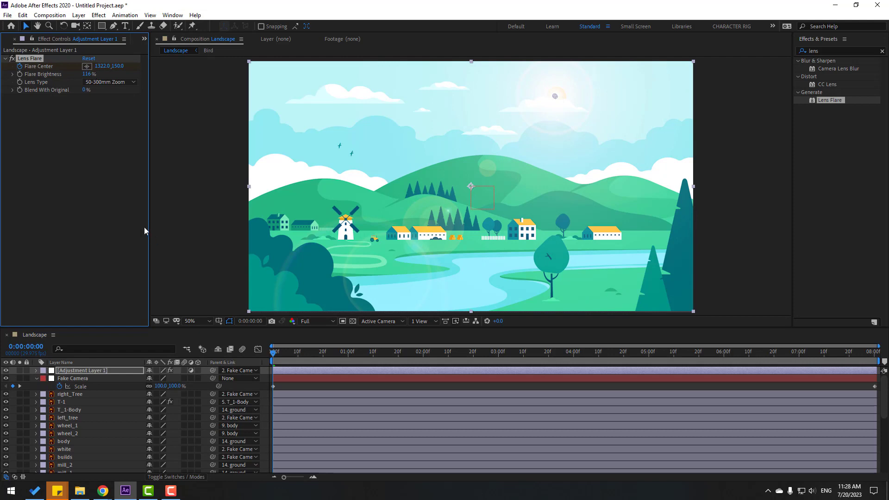
left_click(302, 363)
key("space")
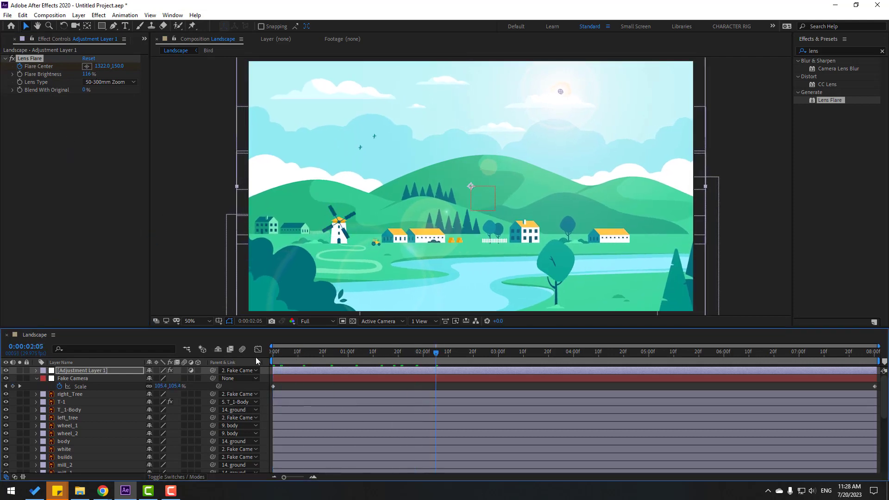